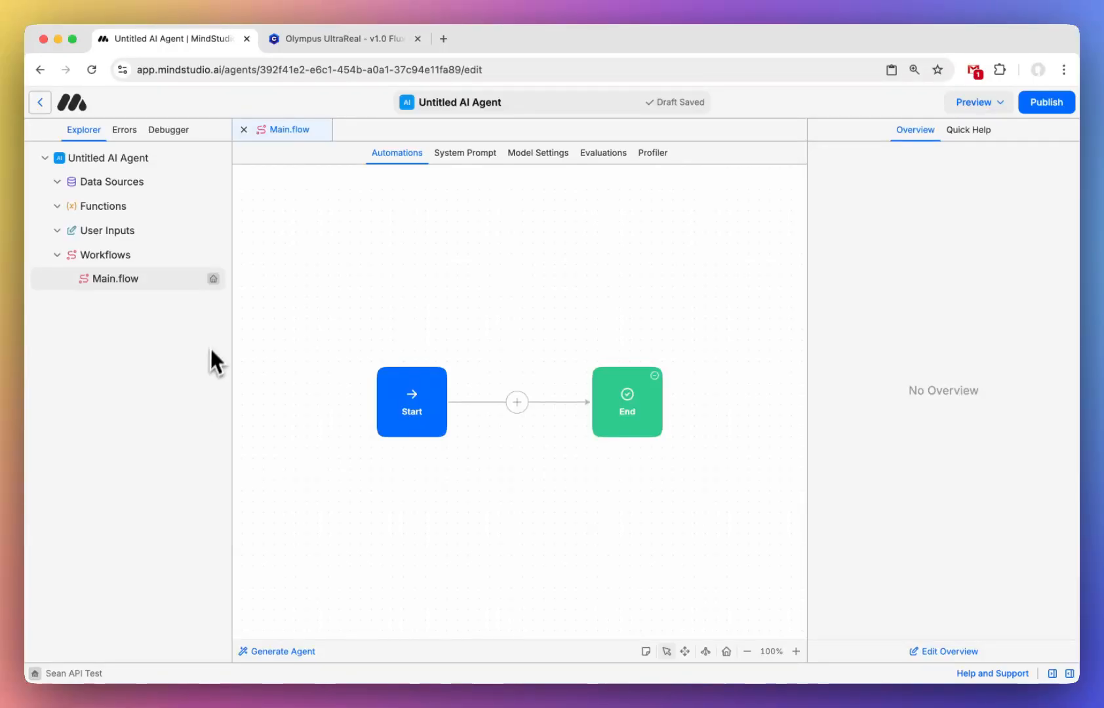
Switch to Civitai and review the Olympus UltraReal LoRA's v1.0 Flux2 page, including its sample images, details and description.
left_click(339, 45)
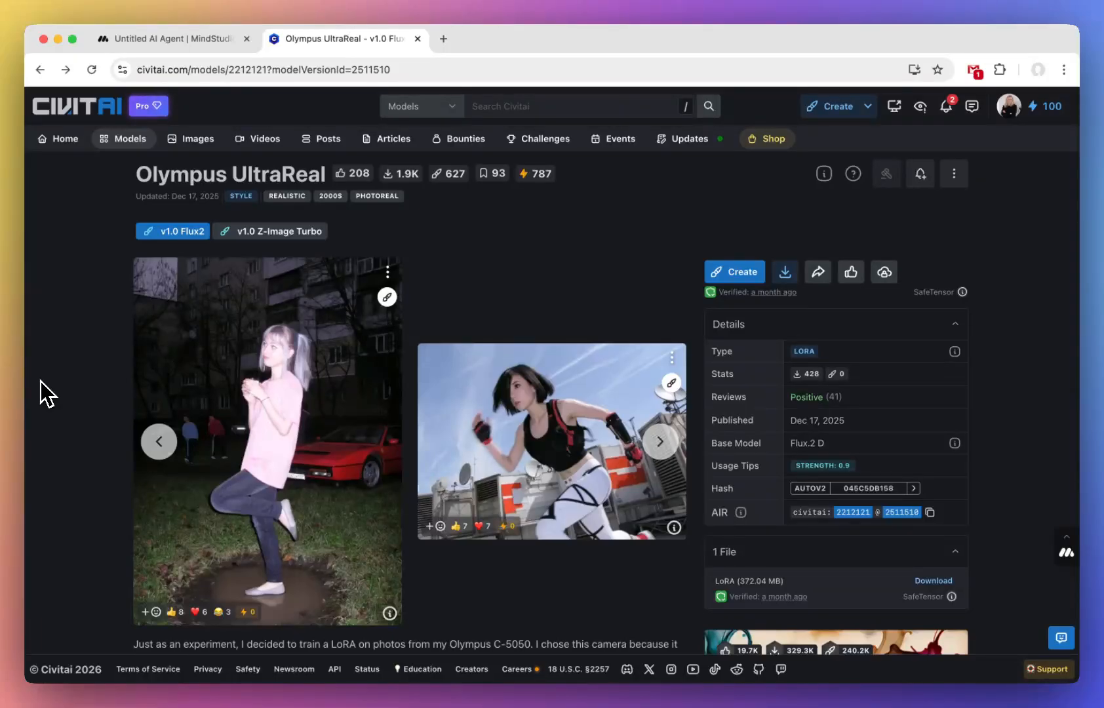
left_click(169, 39)
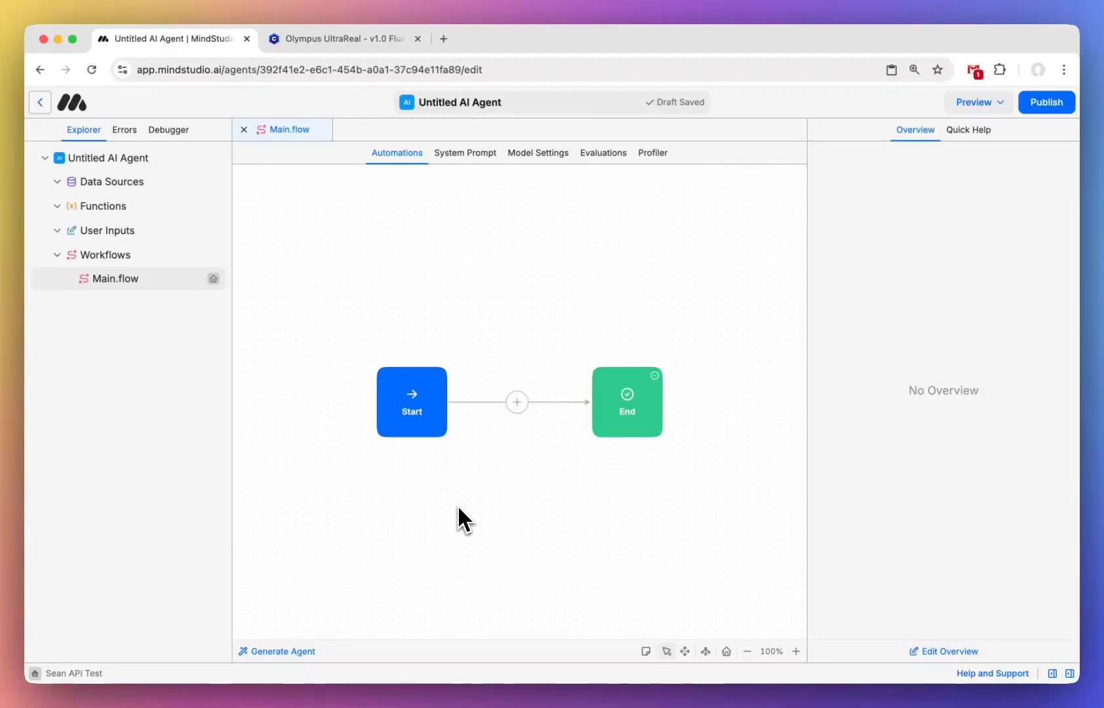
left_click(355, 40)
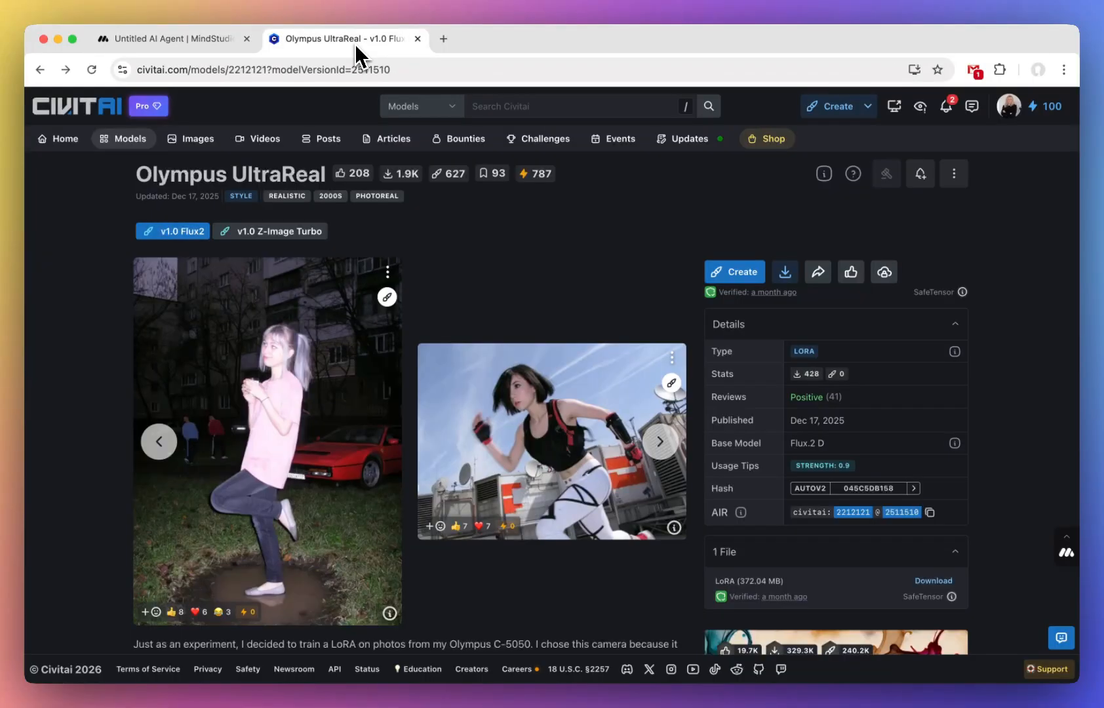
scroll(249, 227, "down", 3)
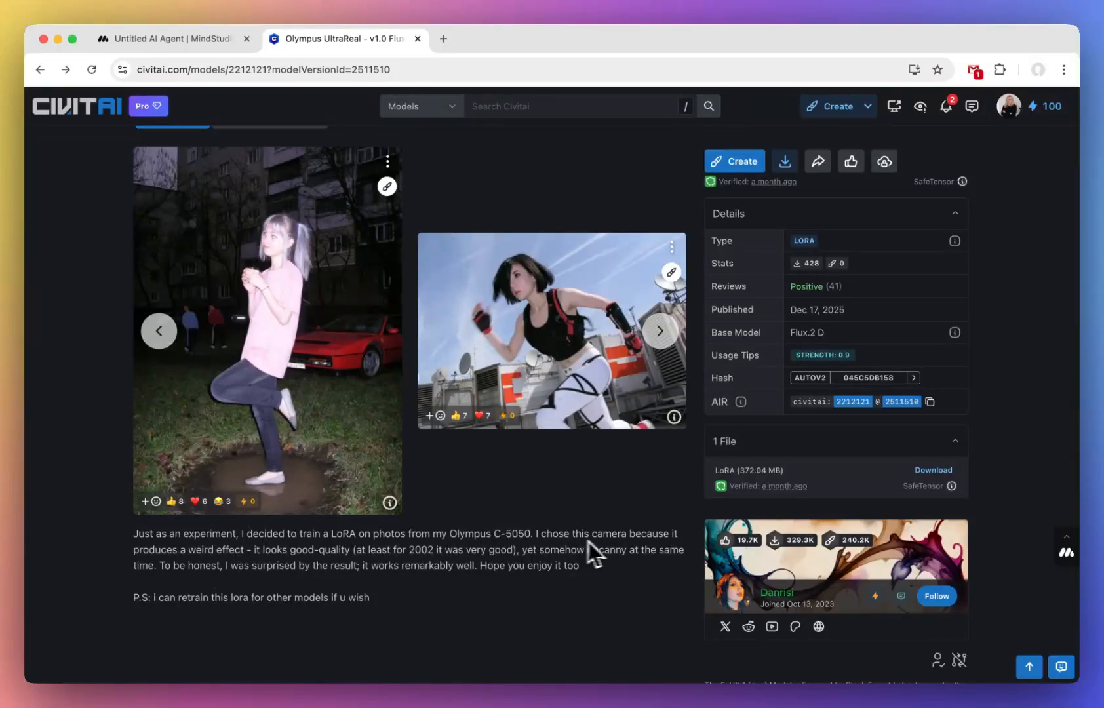
scroll(606, 541, "up", 2)
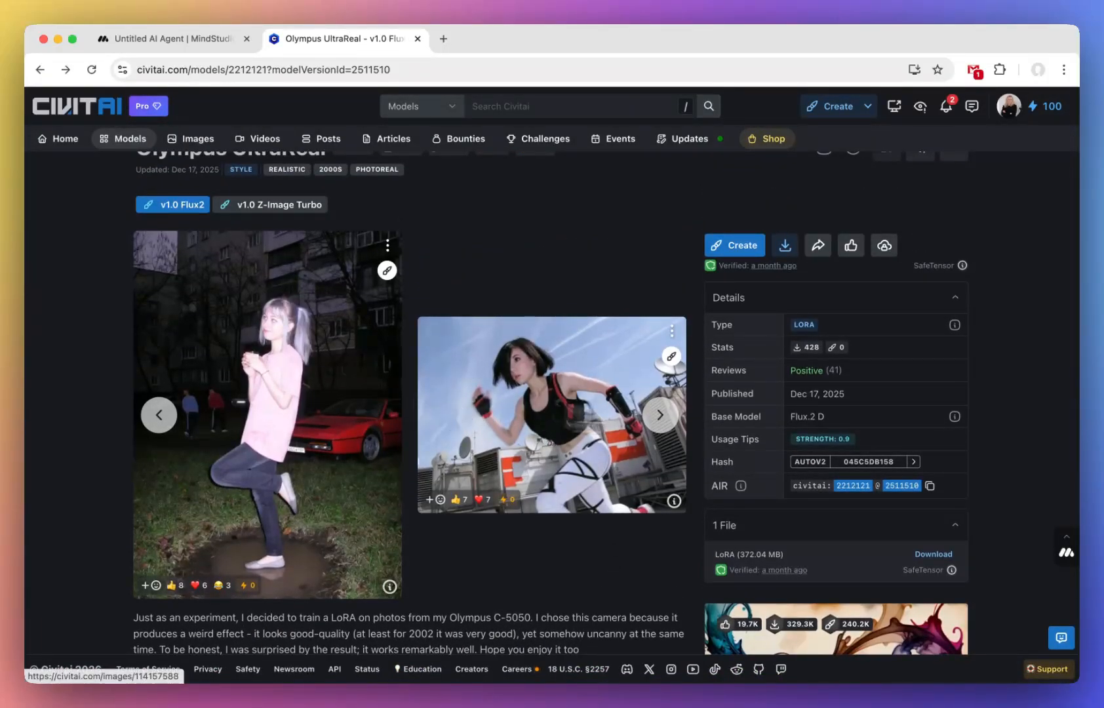
scroll(571, 420, "up", 1)
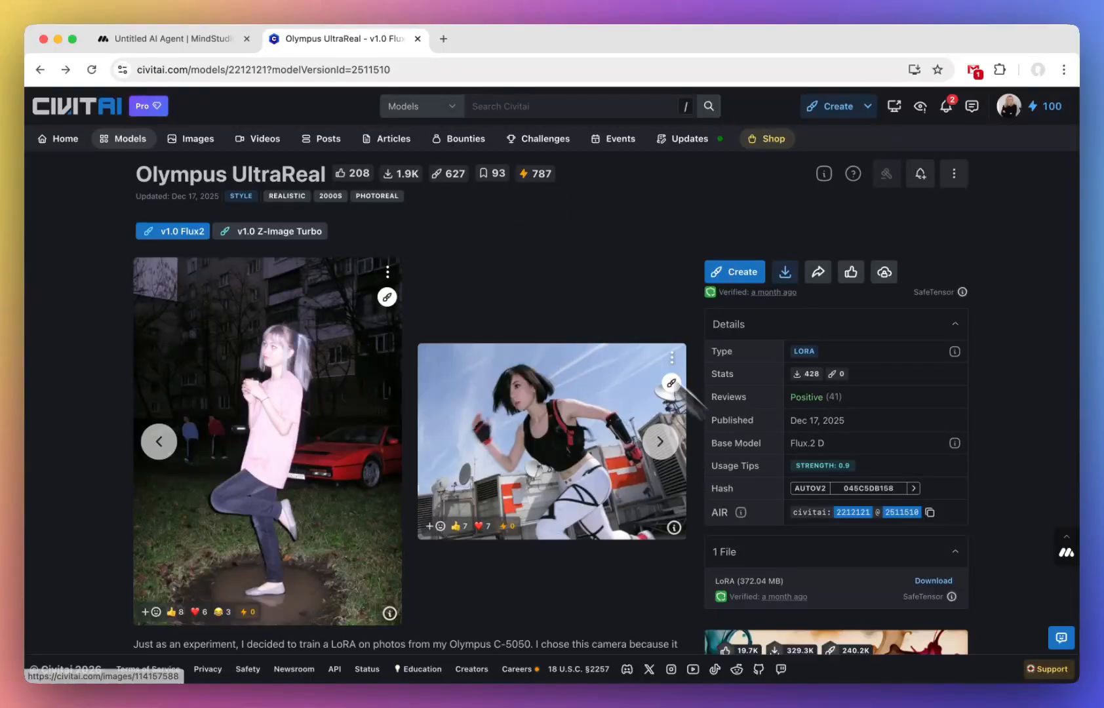
Return to the untitled agent in MindStudio and set the Start block's run mode to Workbench.
left_click(157, 39)
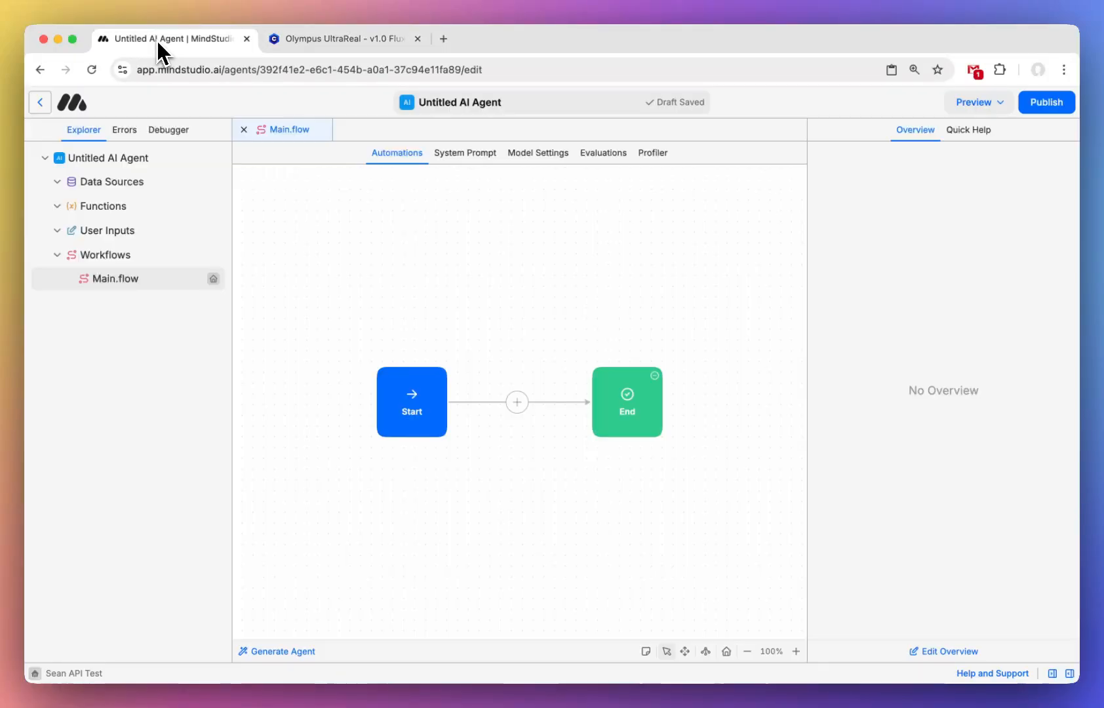
left_click(519, 402)
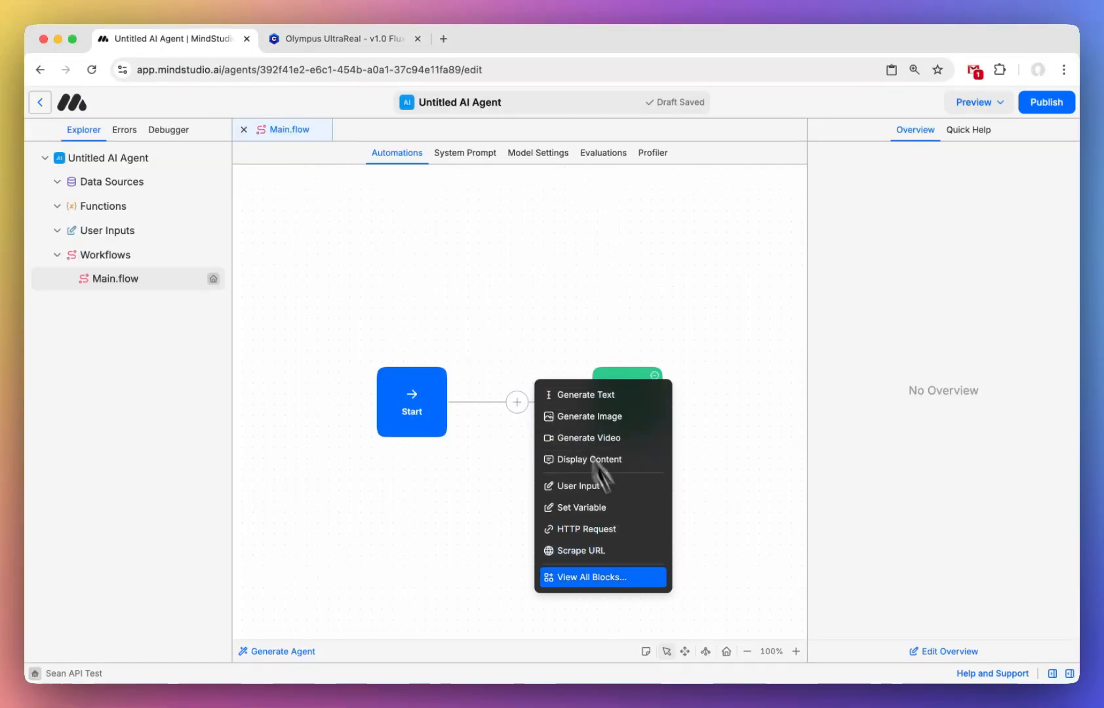
left_click(426, 406)
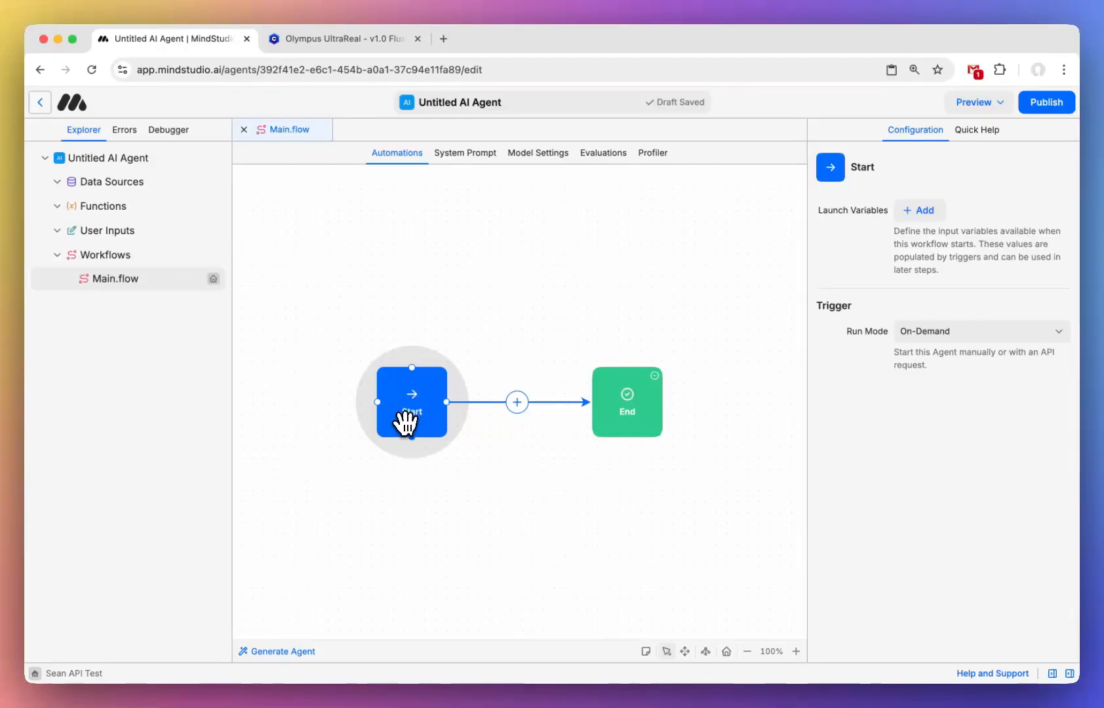
left_click(961, 333)
left_click(964, 390)
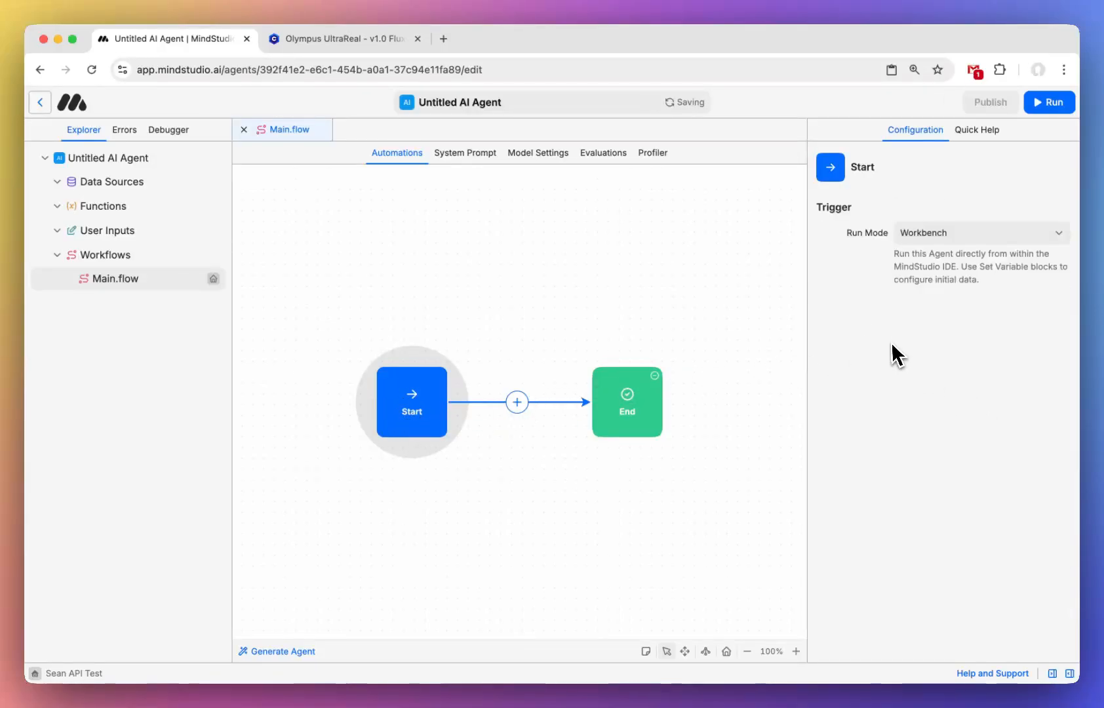
Switch the Start block's run mode to On-Demand and back to Workbench to compare the two modes.
left_click(937, 235)
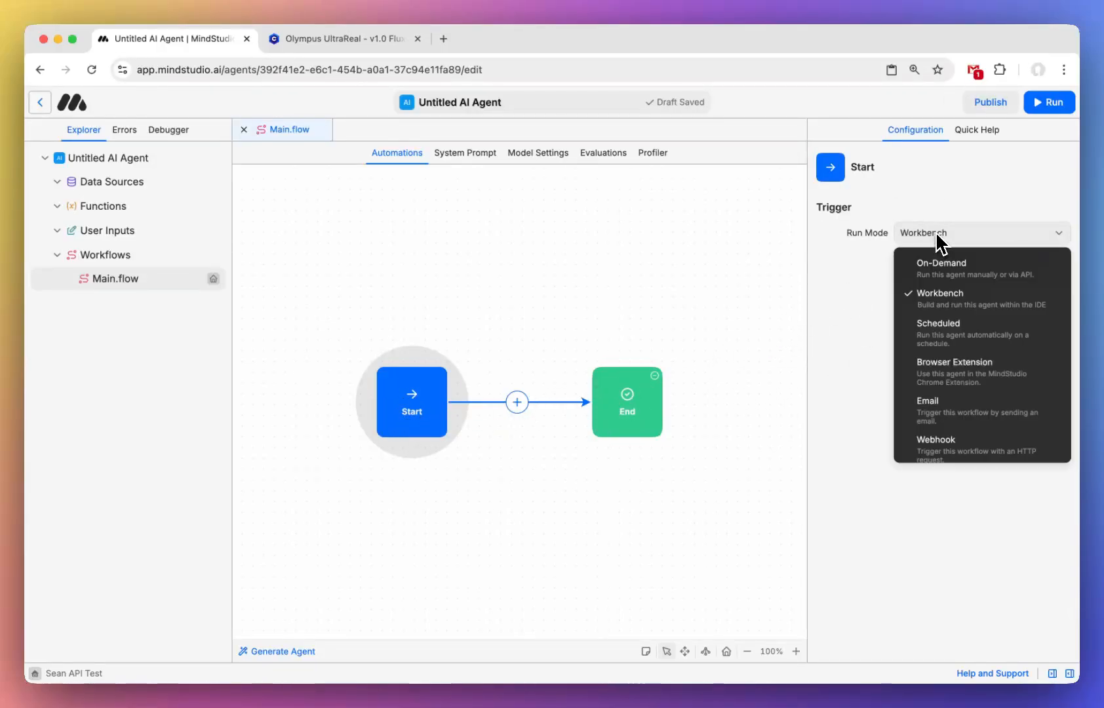
left_click(943, 266)
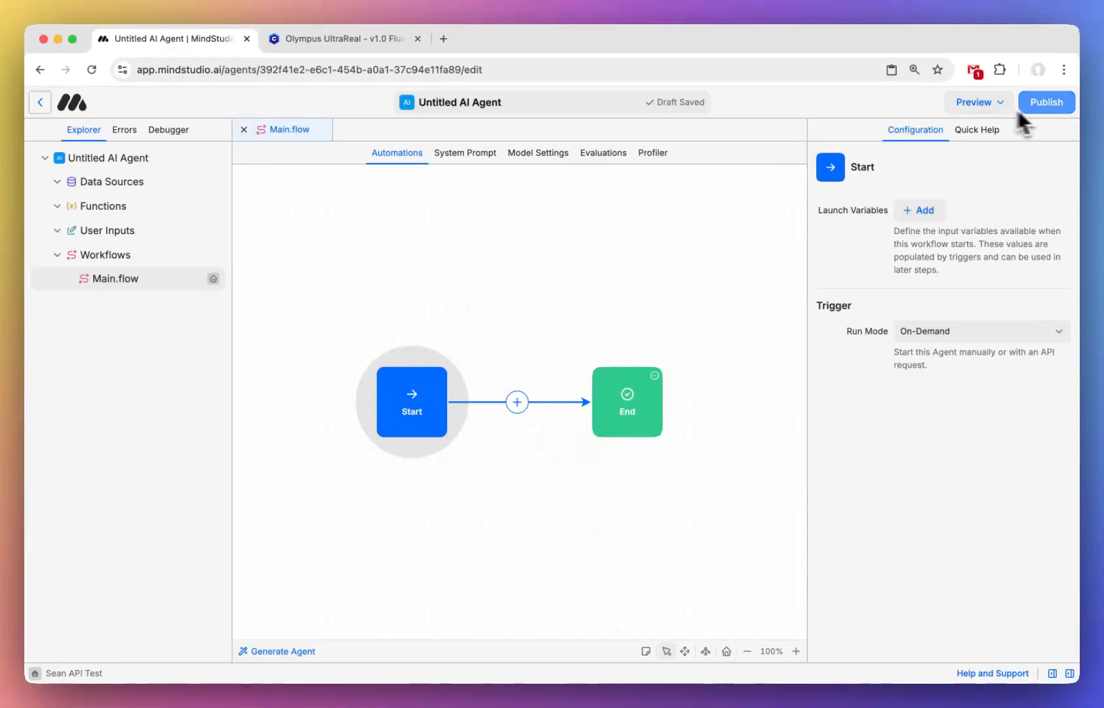
left_click(944, 335)
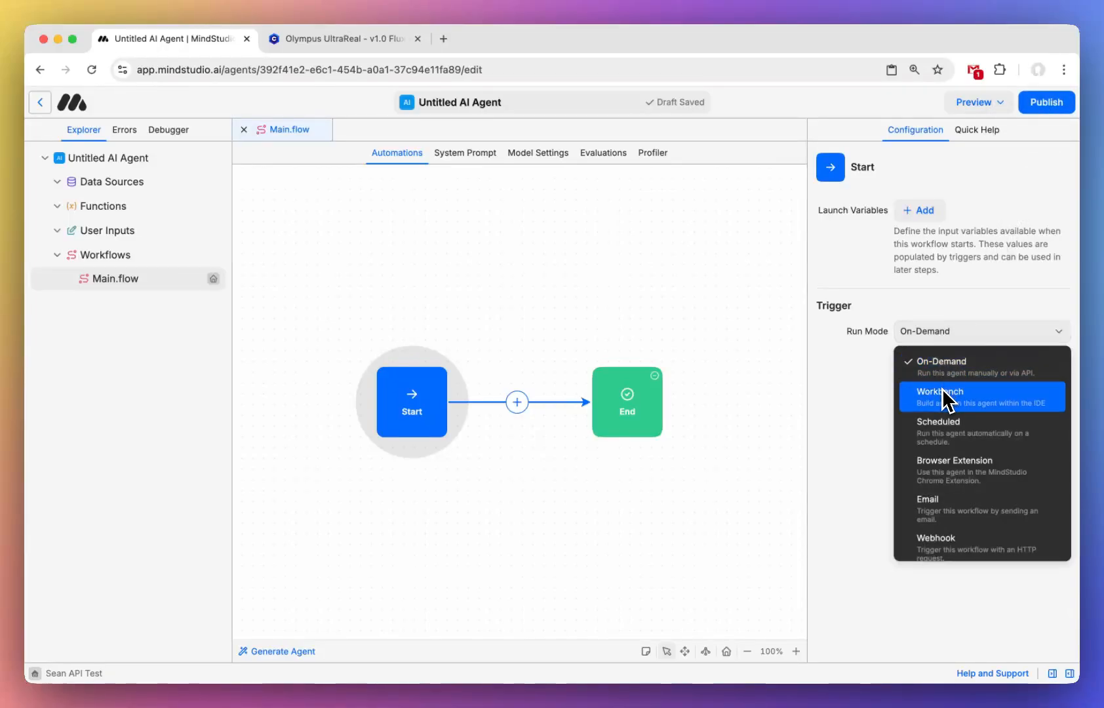
left_click(945, 397)
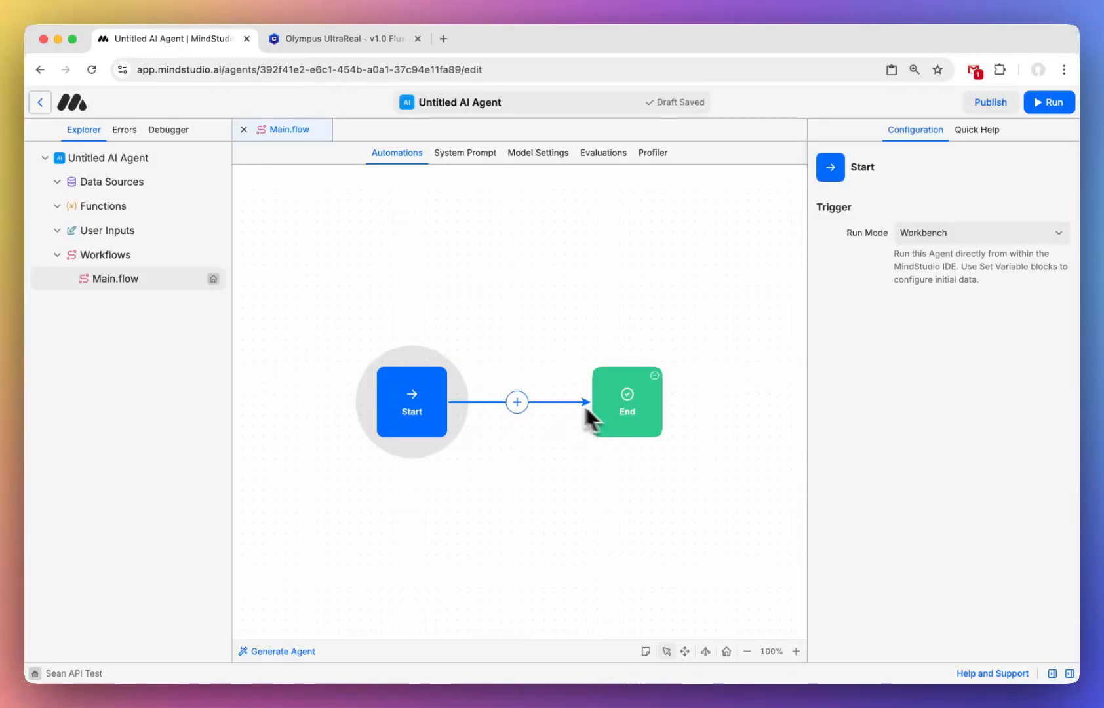
Add a Set Variable block between Start and End with the variable name "prompt", leaving its value empty.
left_click(523, 403)
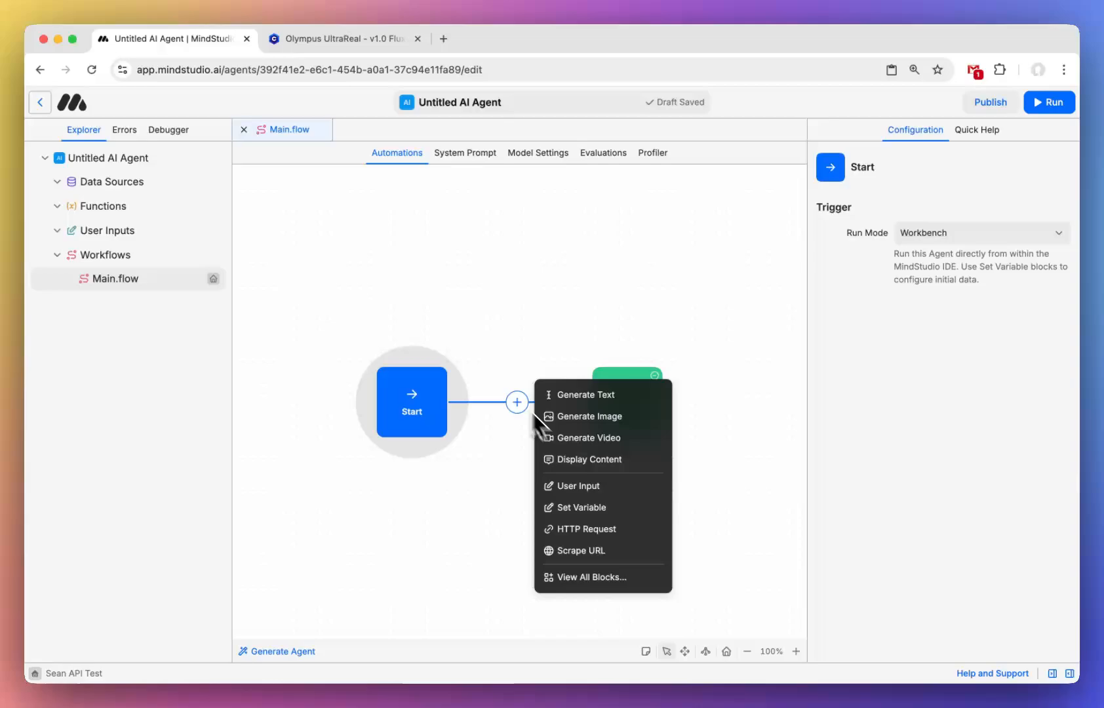
left_click(597, 508)
type("prompt")
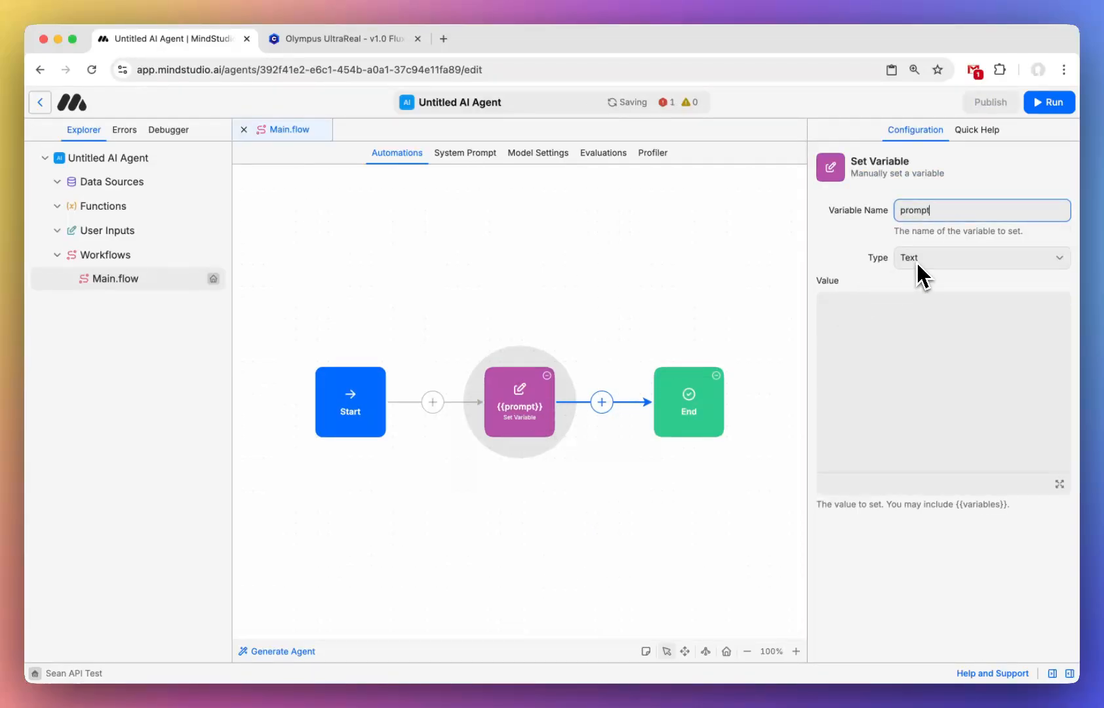
left_click(966, 339)
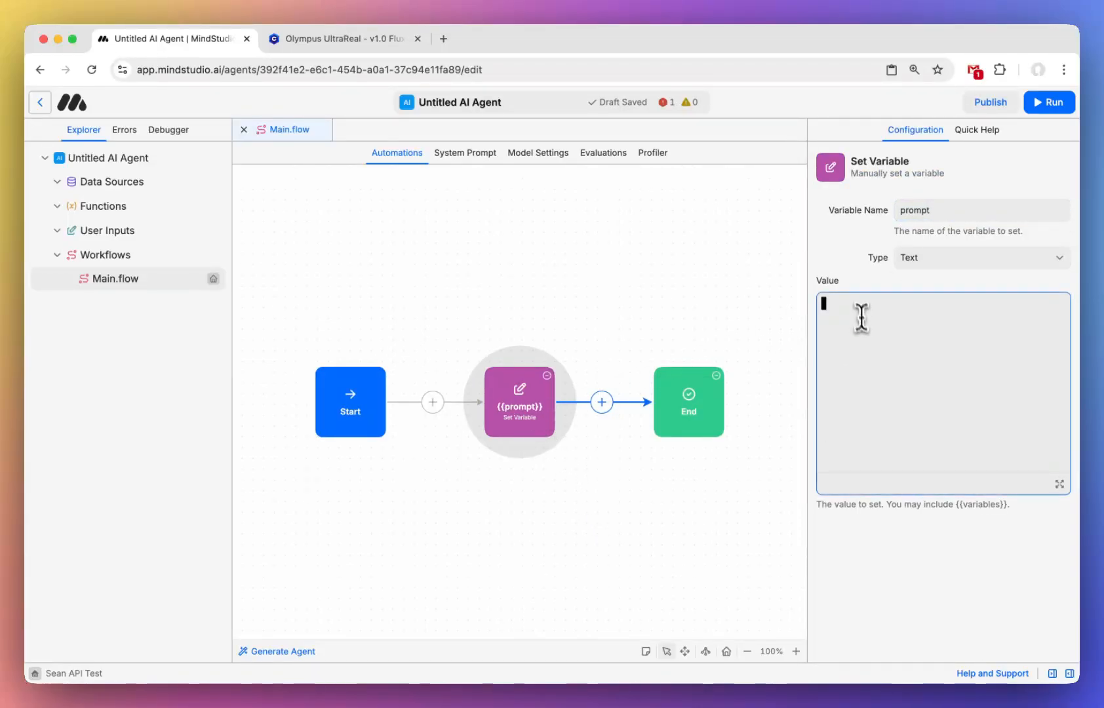
left_click(614, 279)
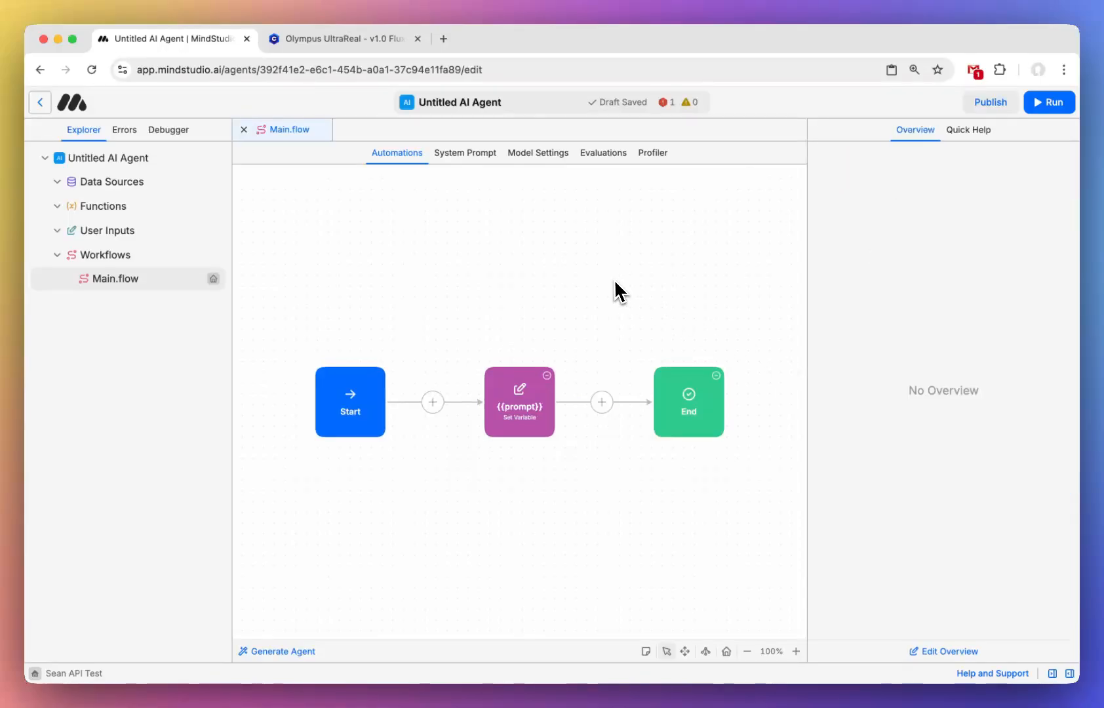
Add a Generate Image block after the Set Variable block and use {{prompt}} as its prompt.
left_click(602, 402)
left_click(639, 417)
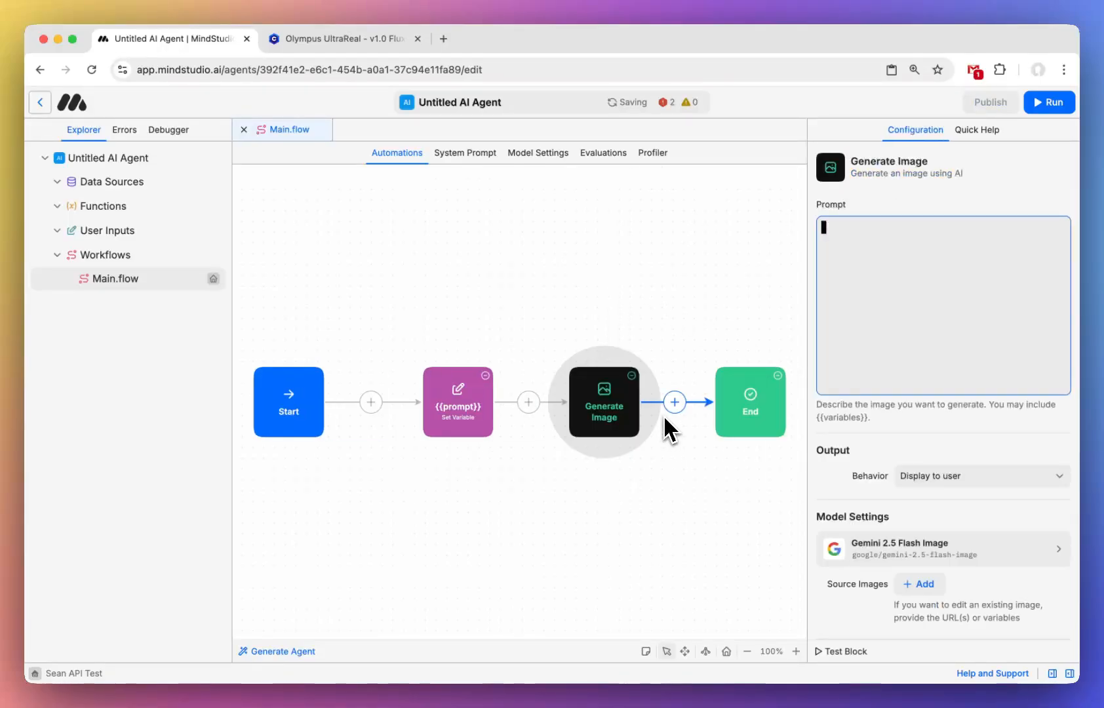
type("{{p")
key("Return")
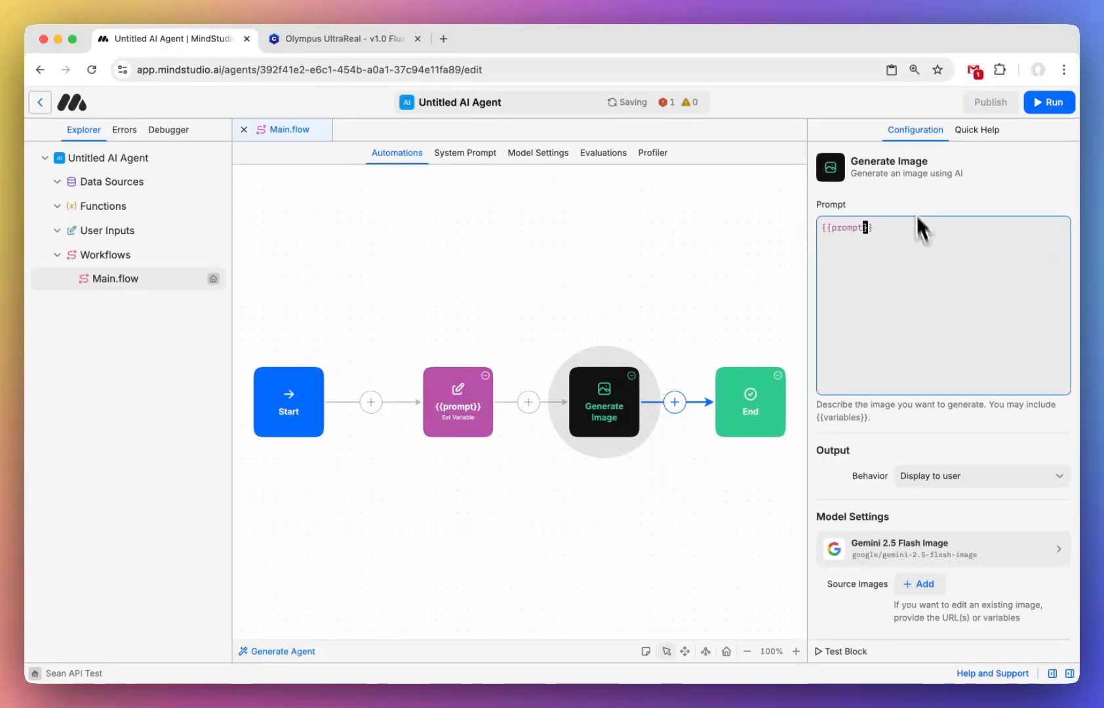
scroll(905, 196, "down", 1)
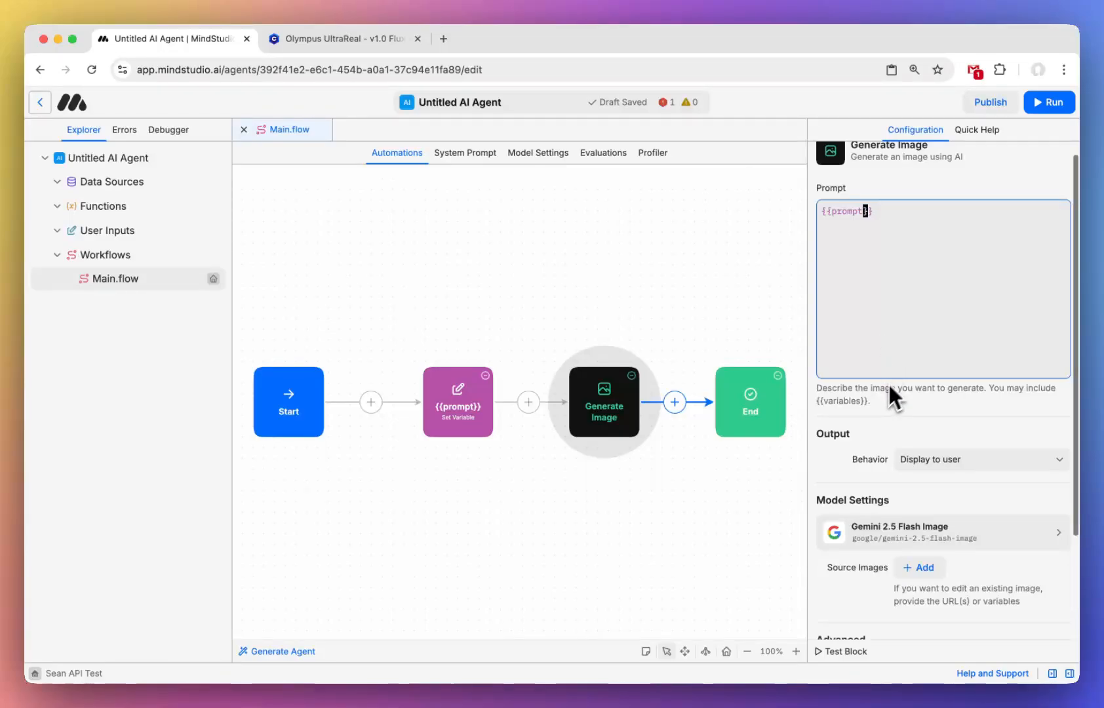
Set the Generate Image block's output behavior to Save to variable, with "image" as the output variable.
left_click(455, 400)
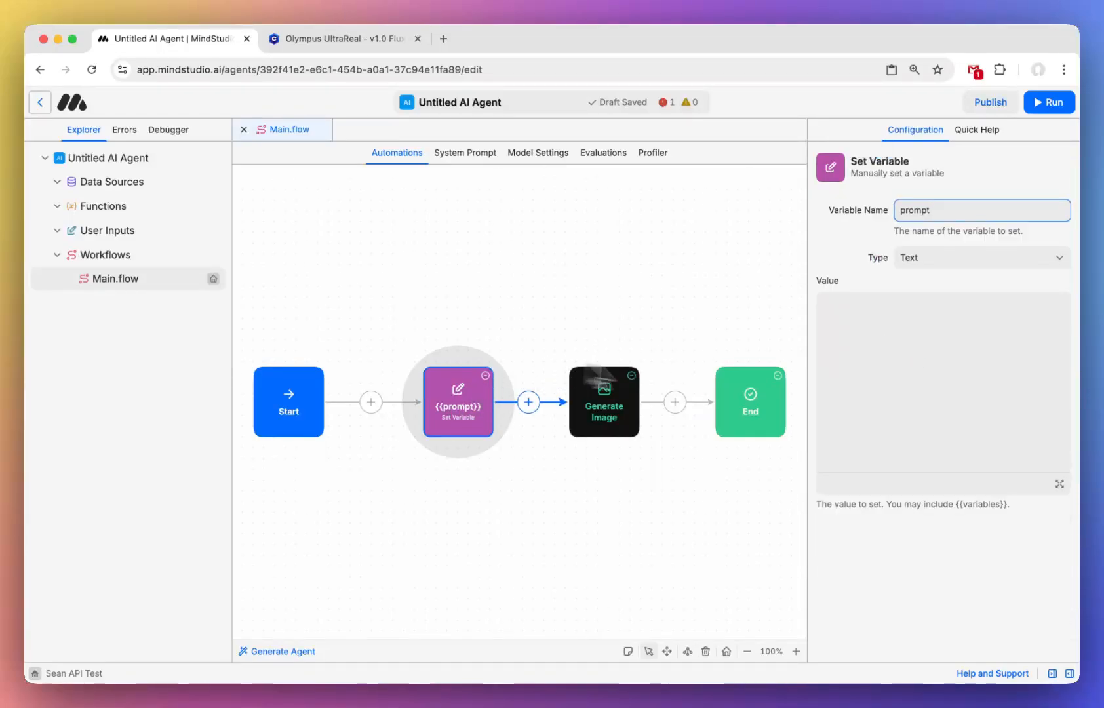
left_click(600, 397)
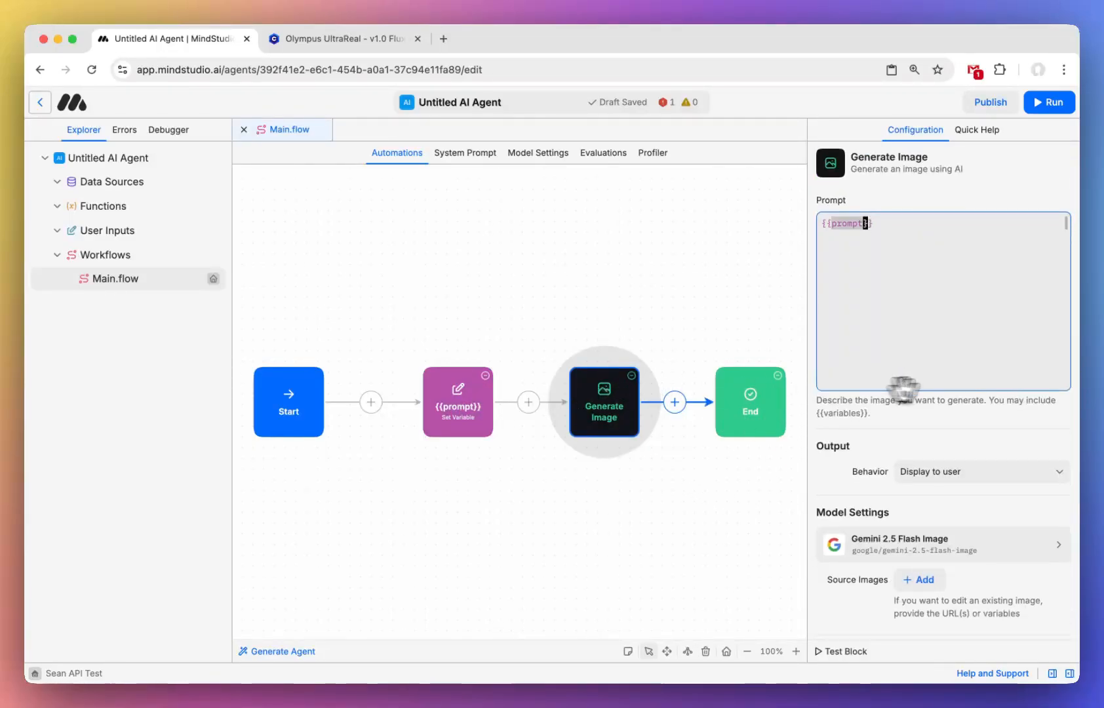
scroll(905, 367, "down", 5)
left_click(958, 290)
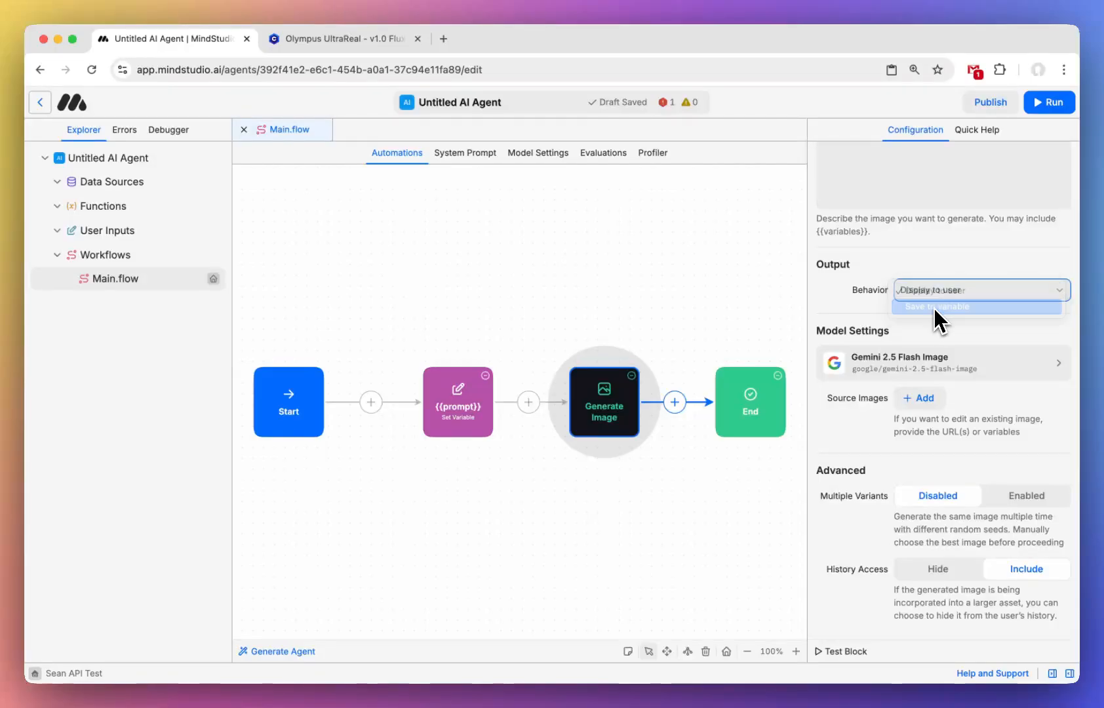
left_click(934, 308)
left_click(933, 318)
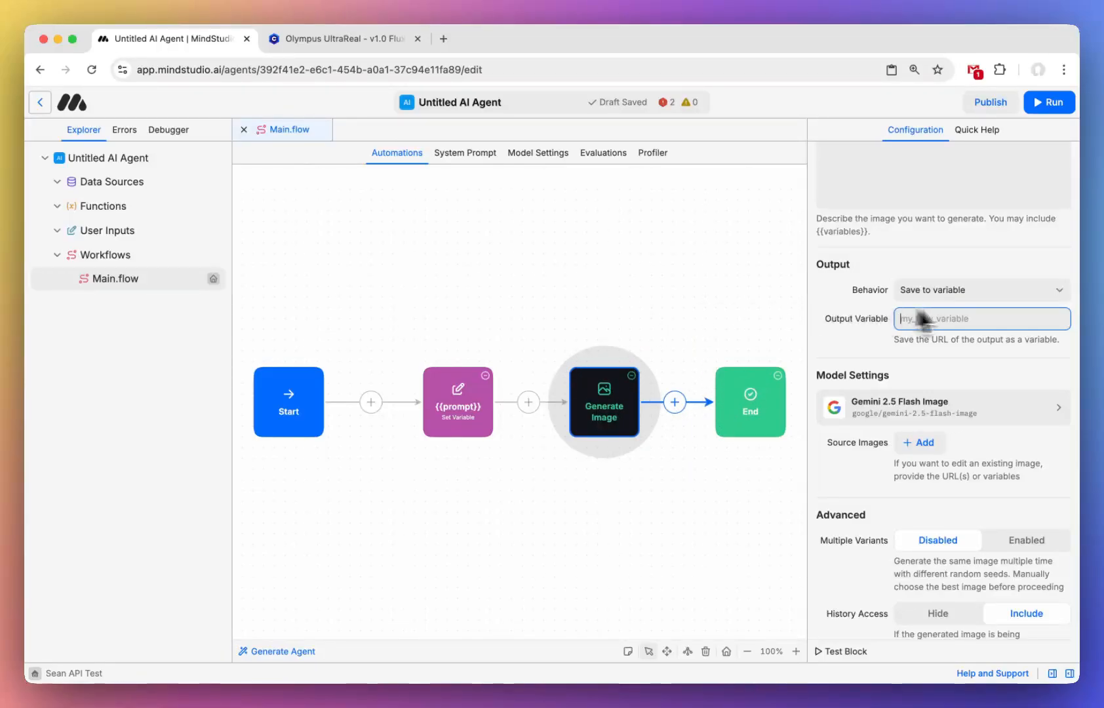
type("image")
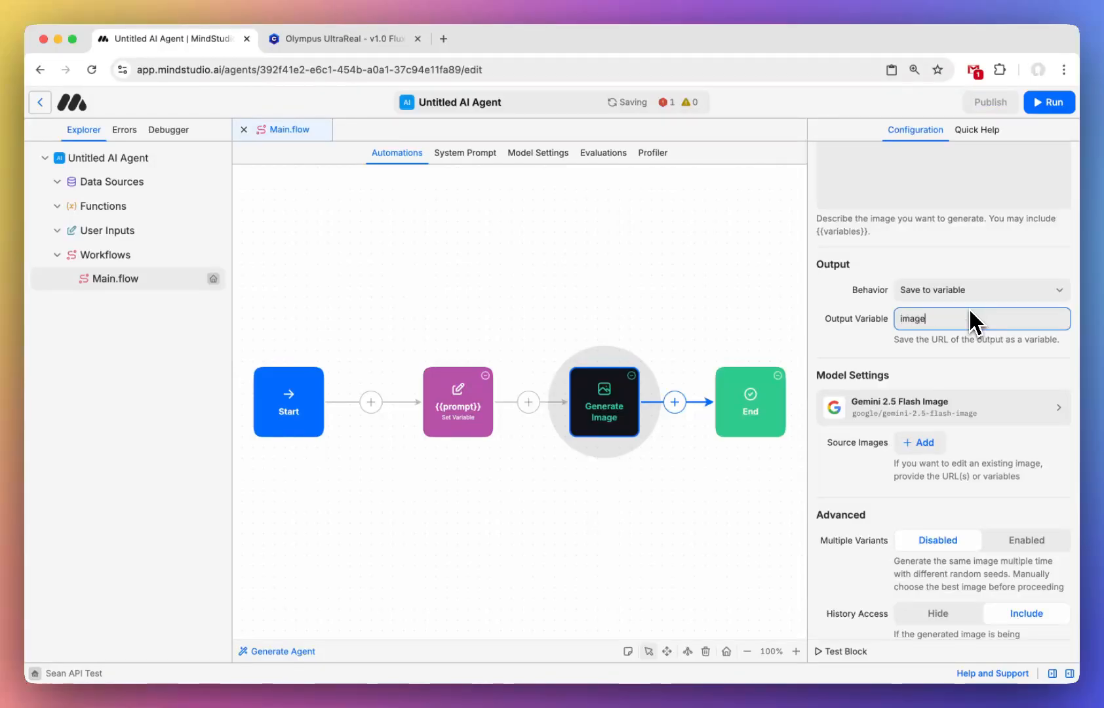
left_click(879, 344)
Open the Generate Image block's model selection and search the models for "lora".
scroll(880, 347, "down", 1)
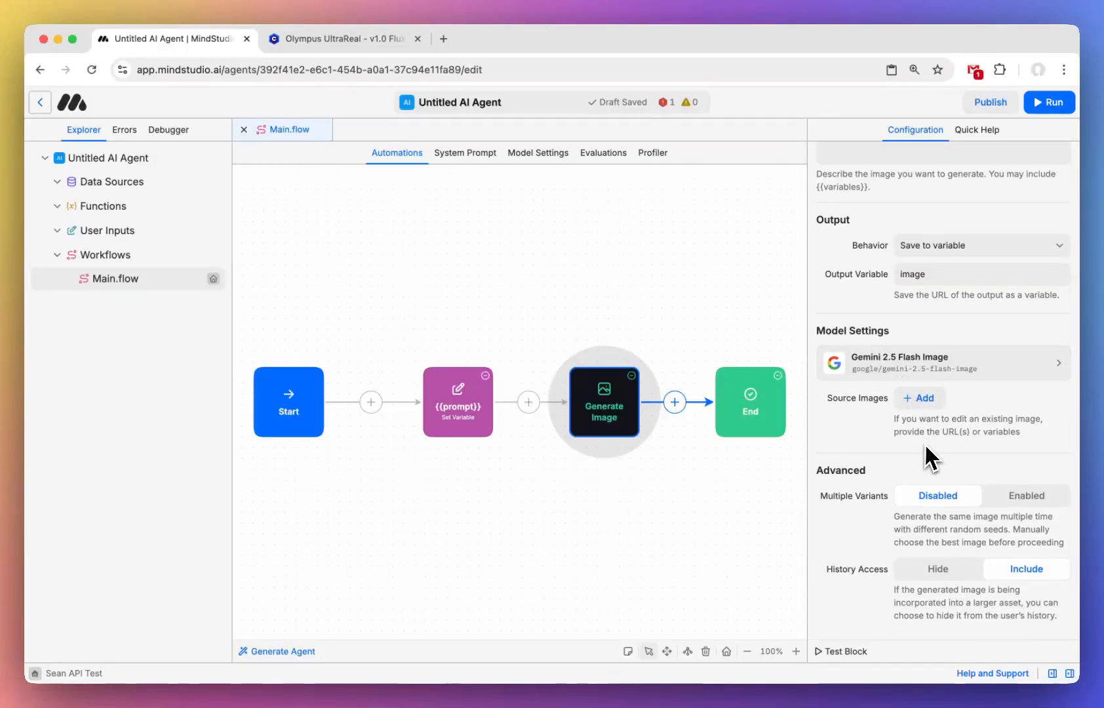
left_click(979, 376)
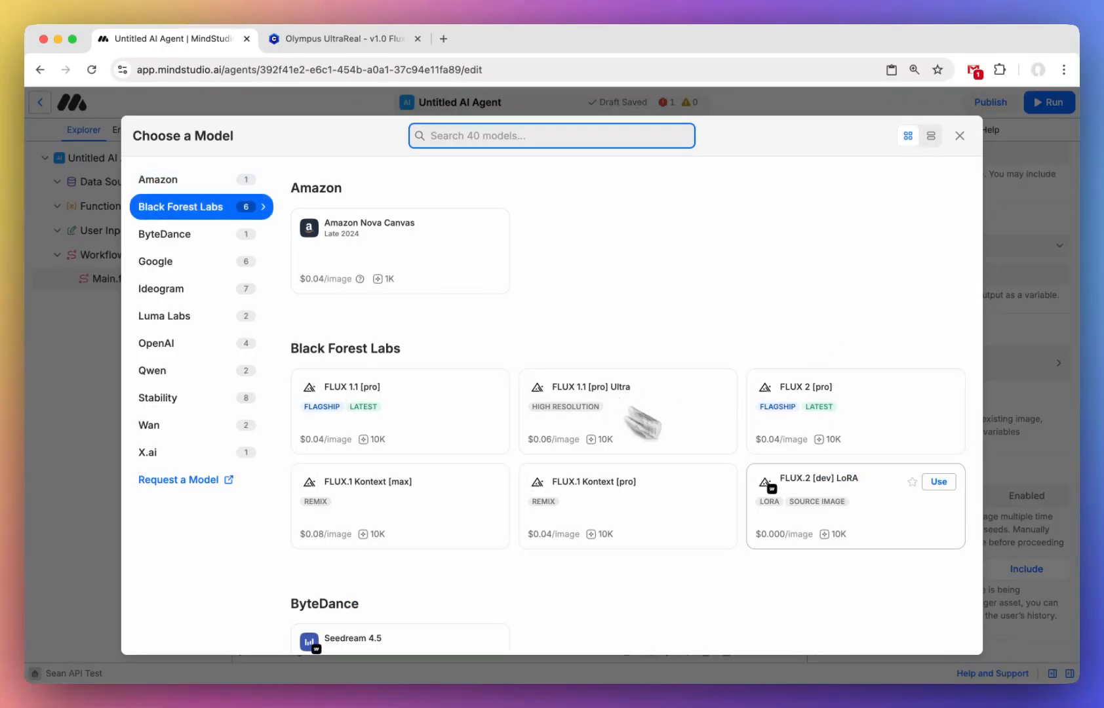
type("lora")
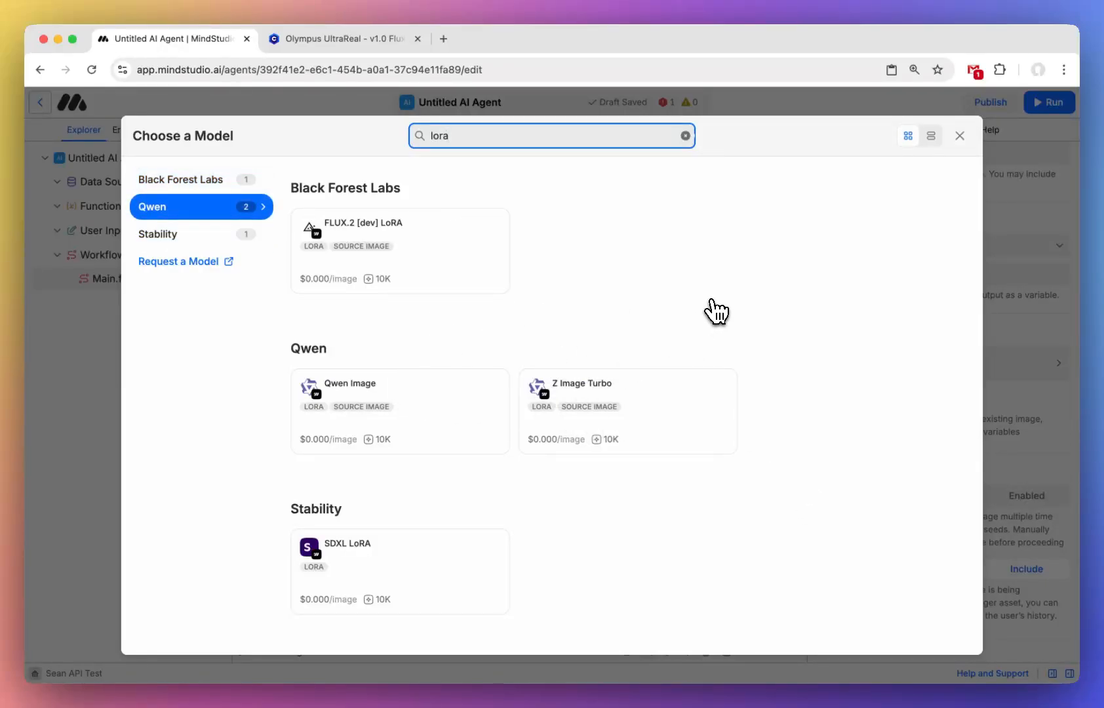
Clear the model search, look through the complete list of image models, and filter it by "lora" again.
key("BackSpace")
key("BackSpace")
key("BackSpace")
key("BackSpace")
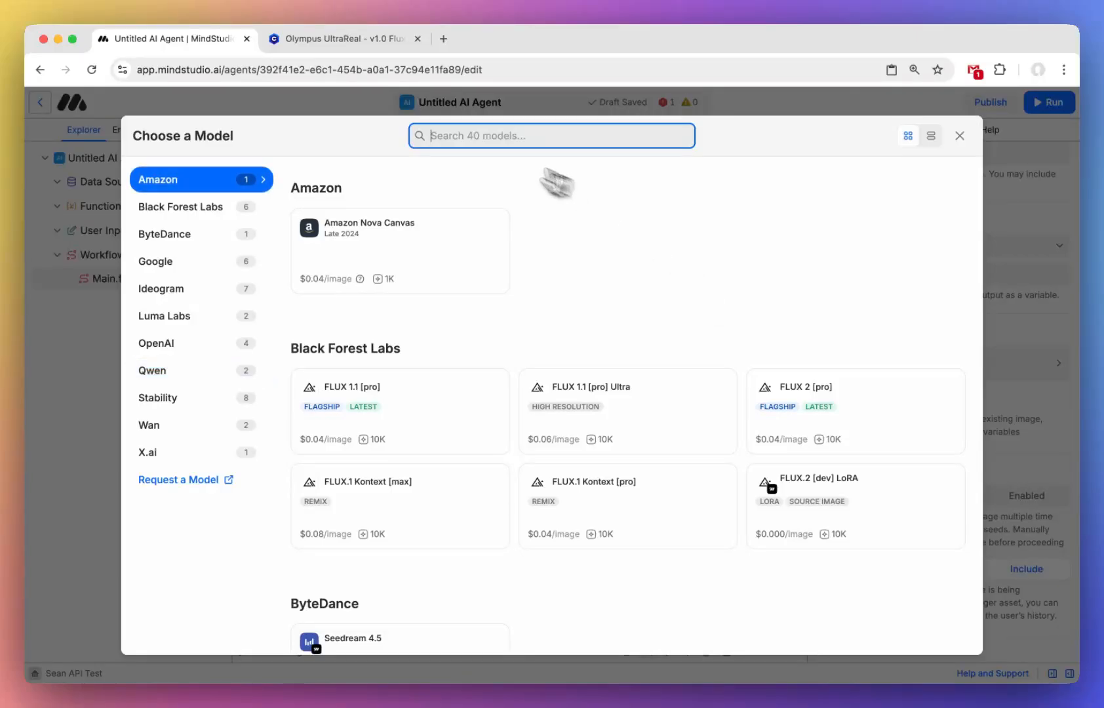
scroll(645, 480, "down", 10)
scroll(646, 480, "down", 10)
scroll(639, 481, "up", 20)
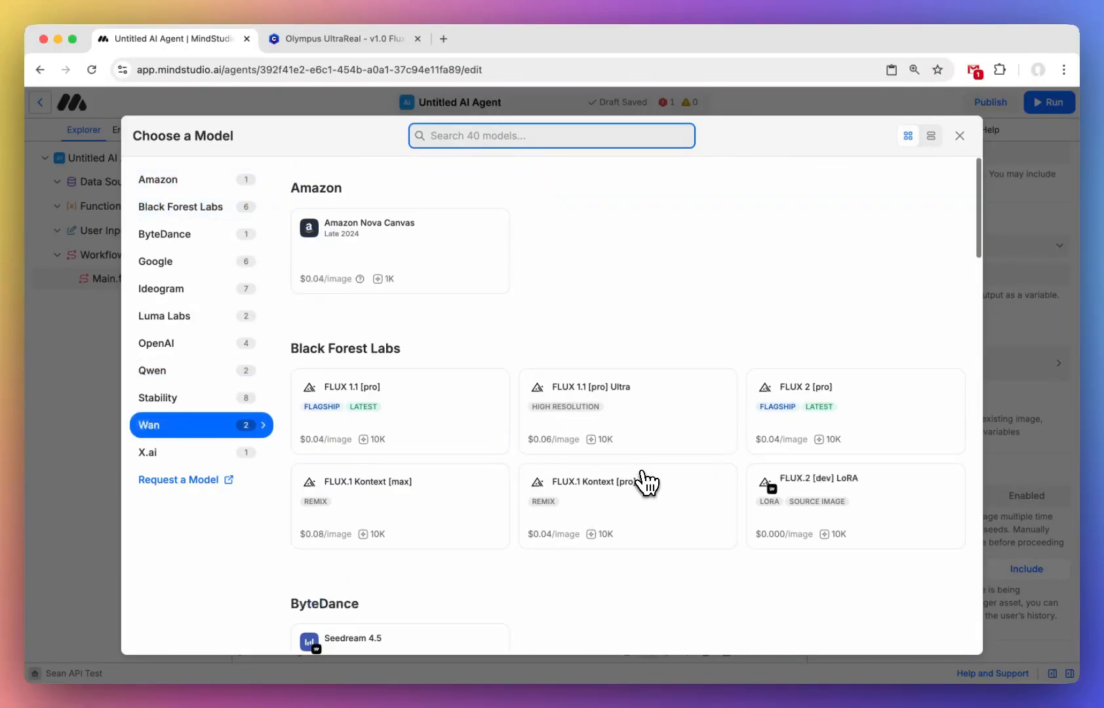
type("lora")
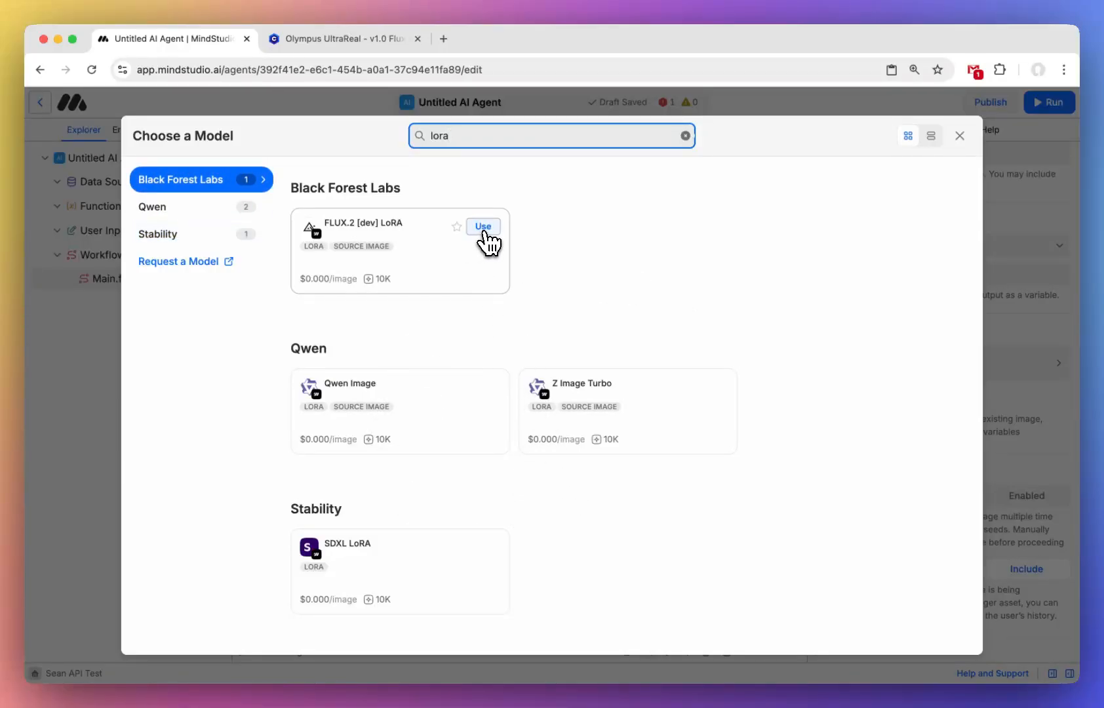
Open app.mindstudio.ai in a new browser tab and go to the Service Router's AI Models page.
key("super+t")
type("a")
key("Return")
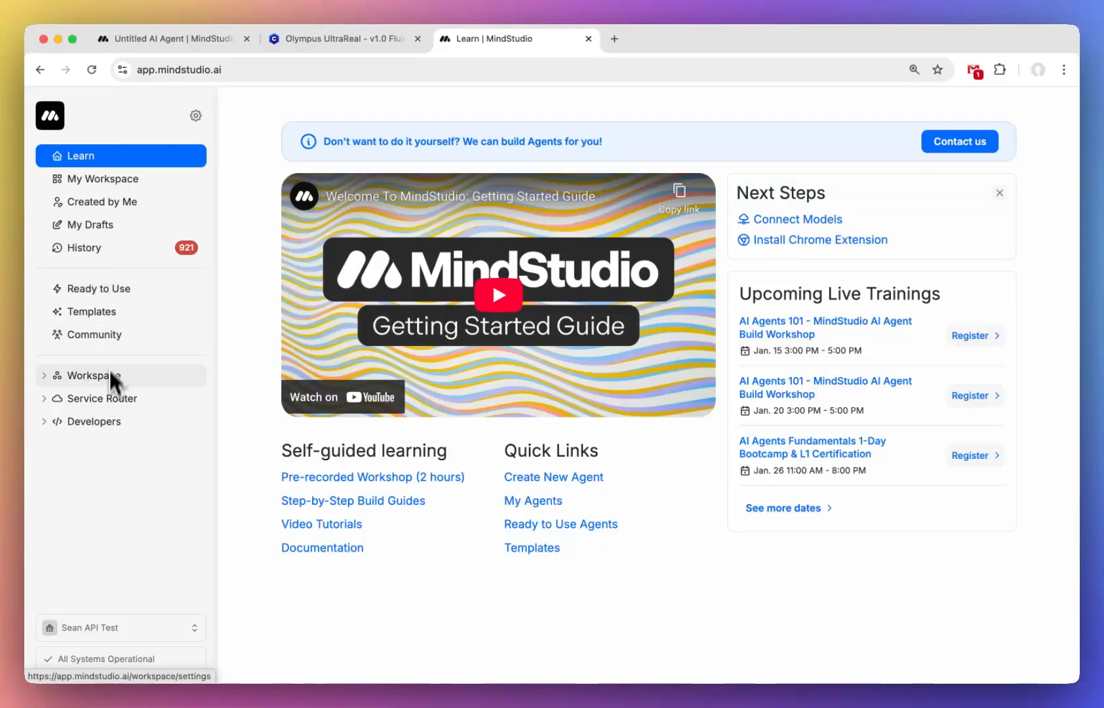
left_click(105, 398)
left_click(124, 466)
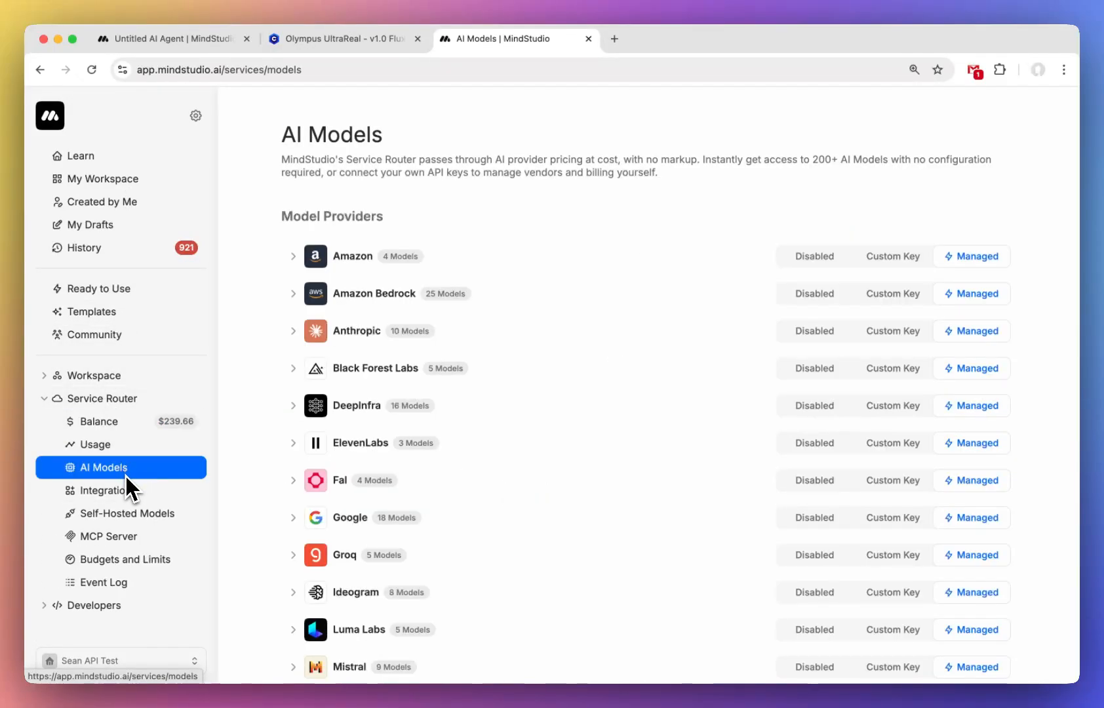
Expand the WaveSpeed provider to examine its models, and open the Self-Hosted Models page.
scroll(353, 522, "down", 6)
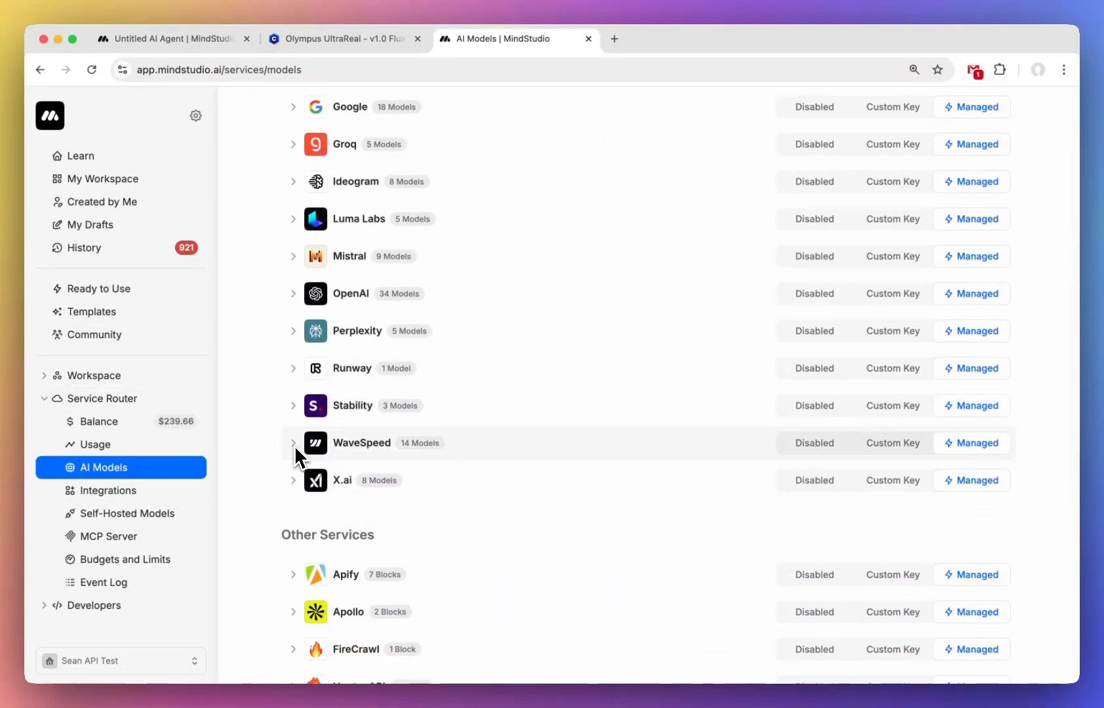
left_click(294, 446)
scroll(384, 447, "down", 5)
scroll(544, 607, "down", 1)
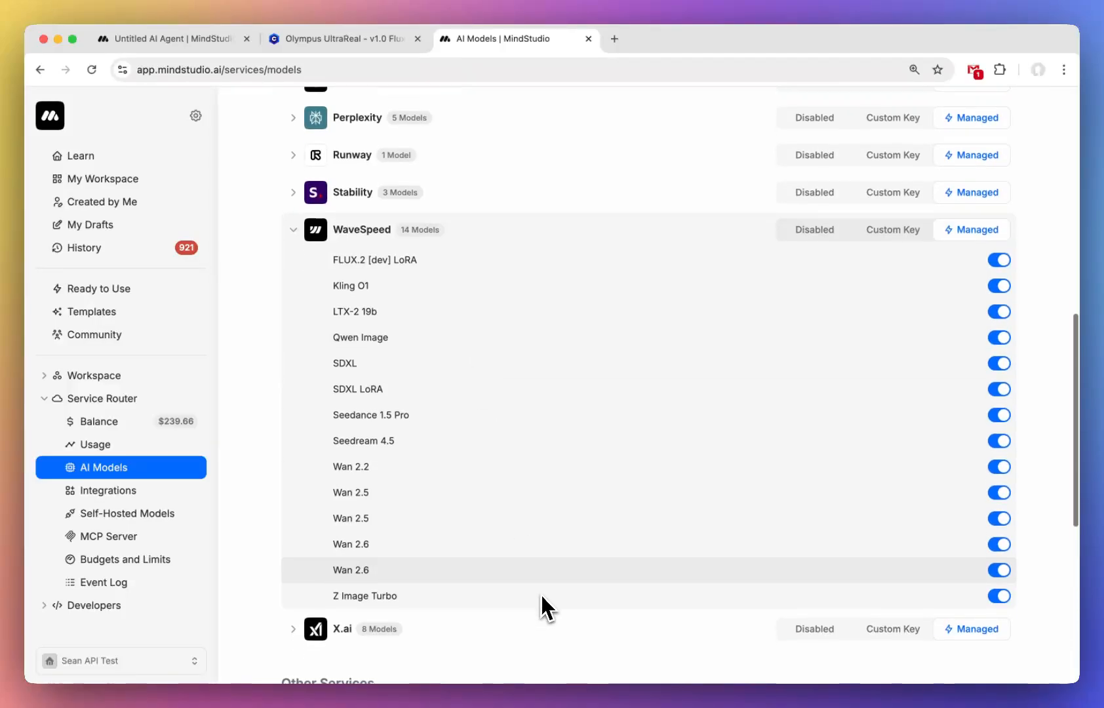
scroll(732, 357, "up", 5)
scroll(736, 335, "down", 3)
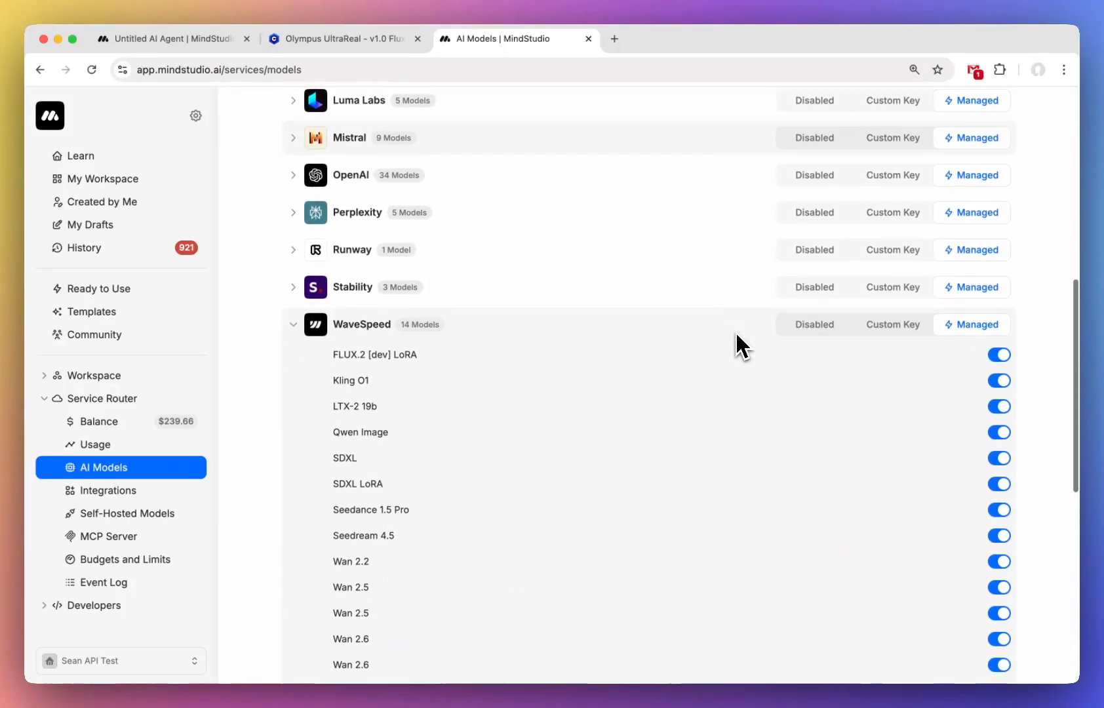
scroll(736, 333, "down", 2)
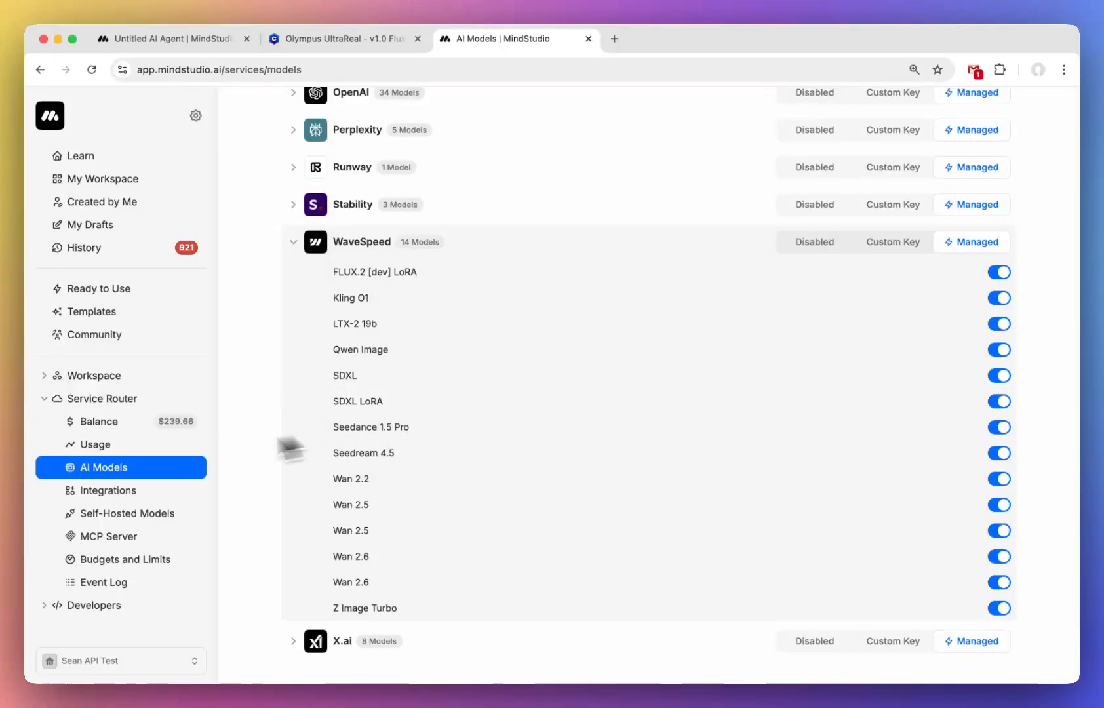
left_click(145, 518)
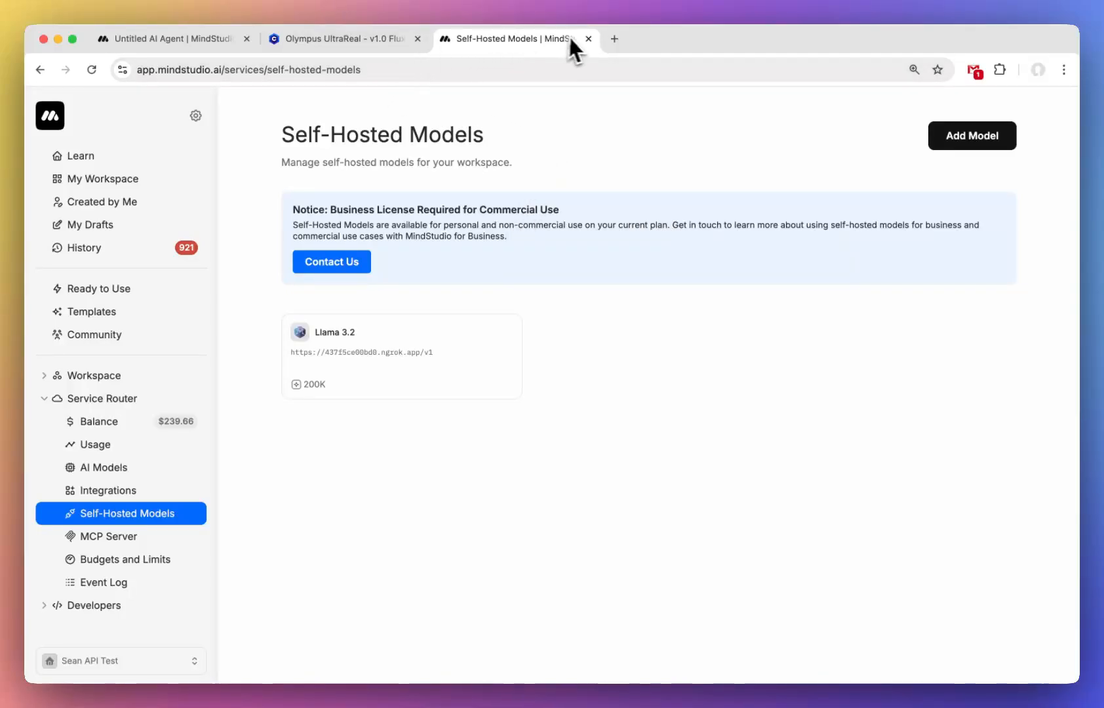
Return to the agent's model selection and use FLUX.2 [dev] LoRA for the Generate Image block.
left_click(195, 41)
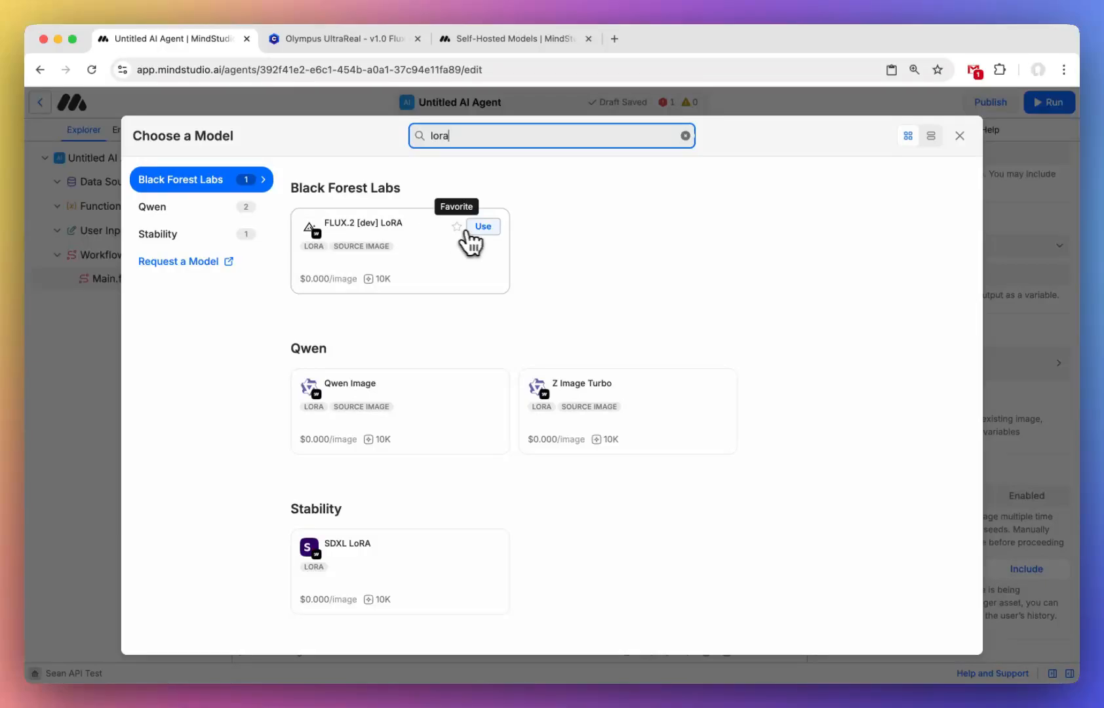
left_click(484, 230)
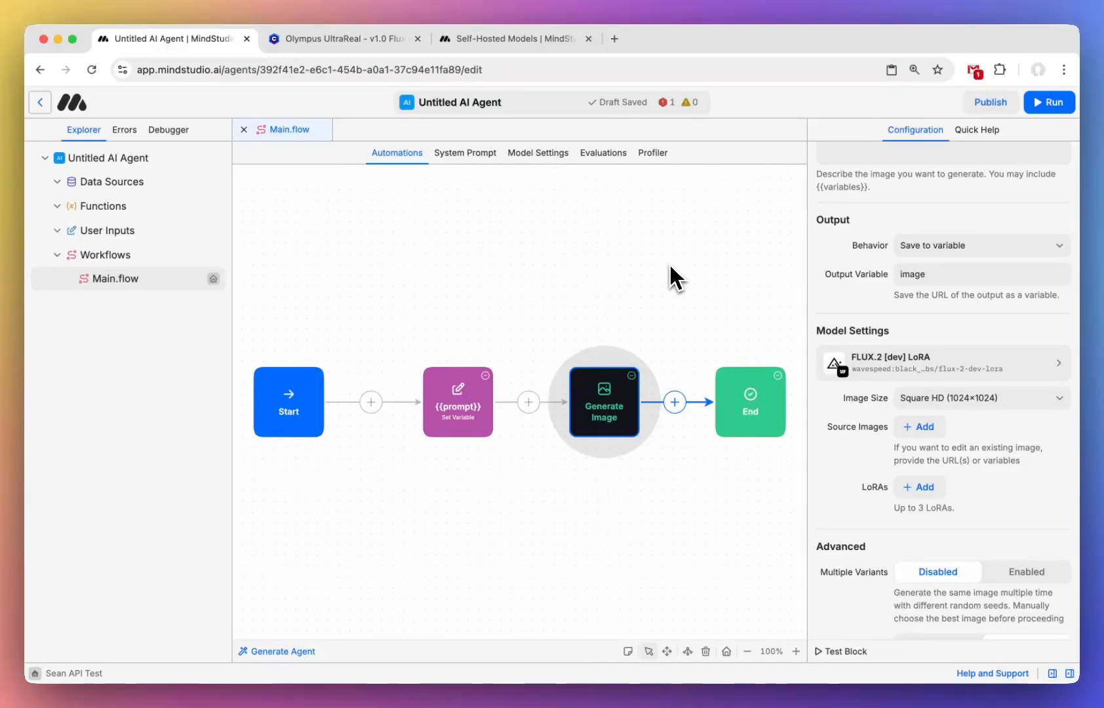
left_click(639, 279)
Add a LoRA to the Generate Image block using the Olympus UltraReal page address copied from Civitai.
left_click(607, 394)
scroll(962, 479, "down", 5)
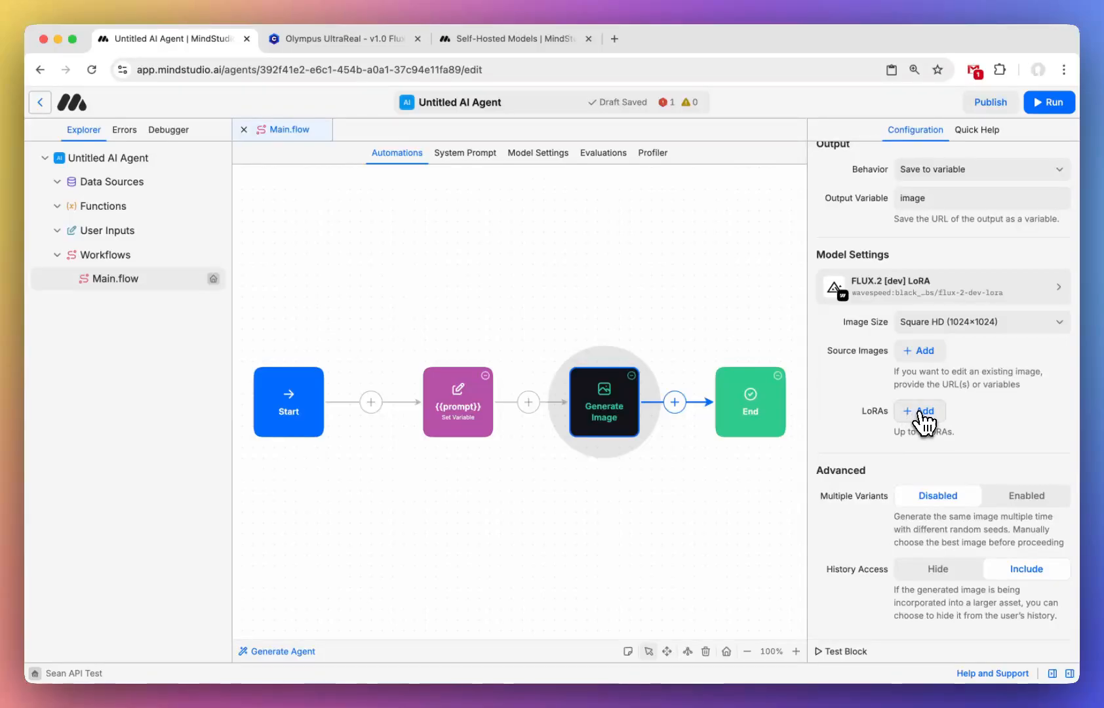
left_click(921, 412)
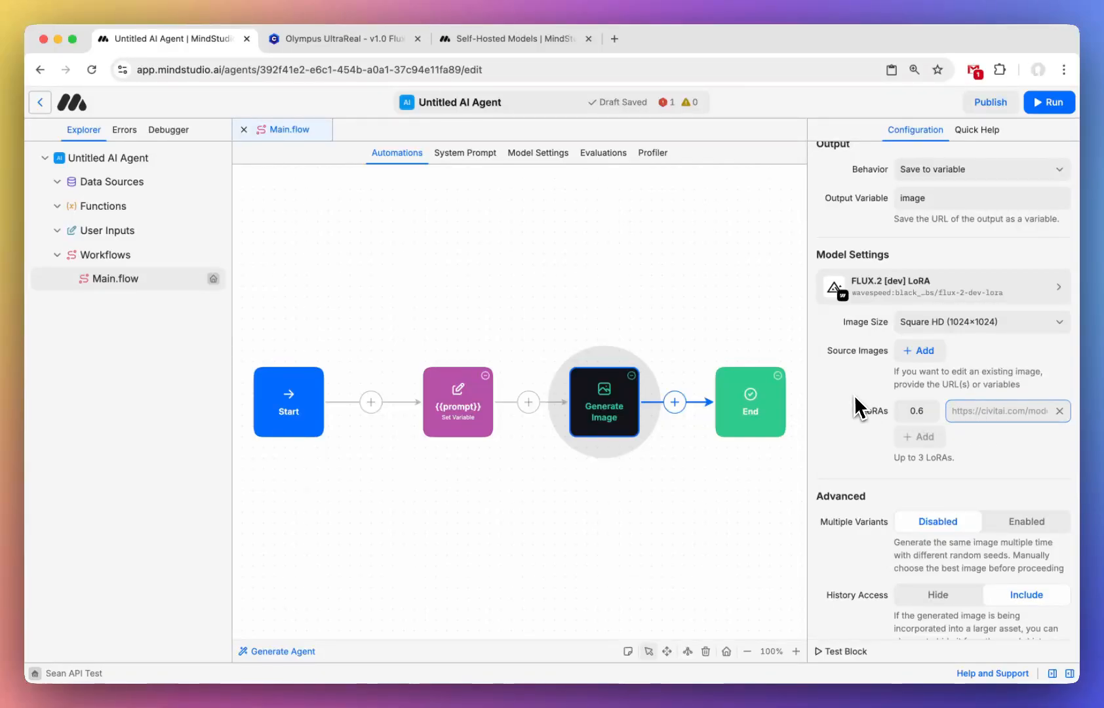
left_click(341, 38)
left_click(326, 69)
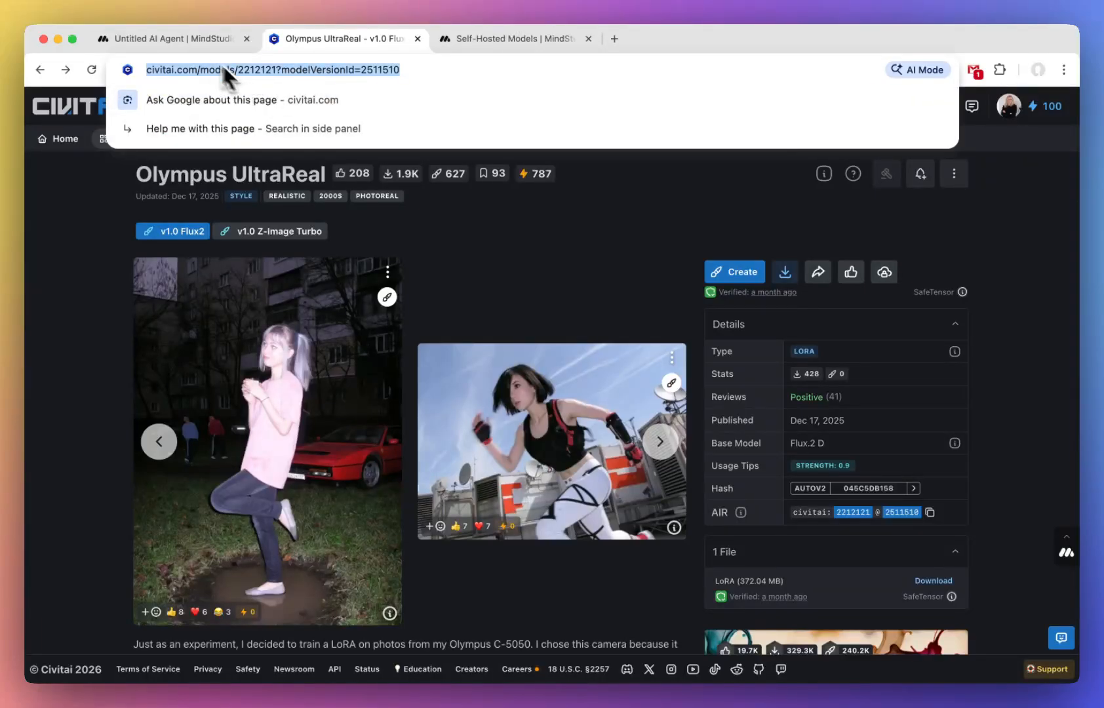
key("ctrl+c")
left_click(181, 41)
left_click(961, 406)
key("ctrl+v")
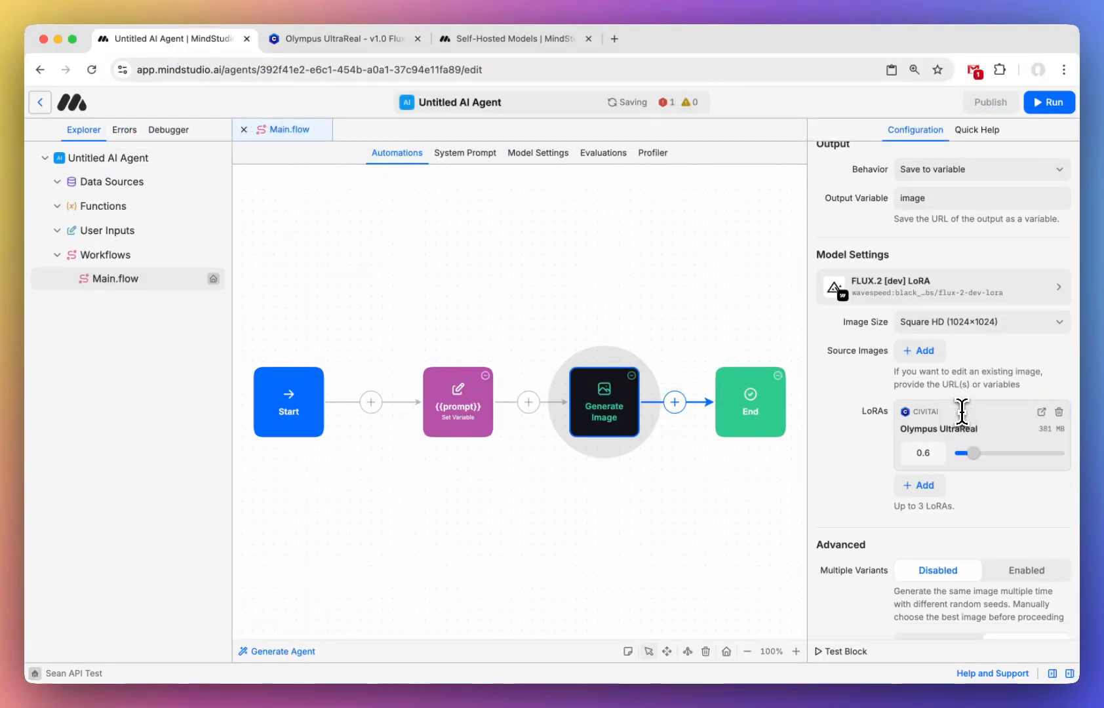
scroll(962, 410, "down", 1)
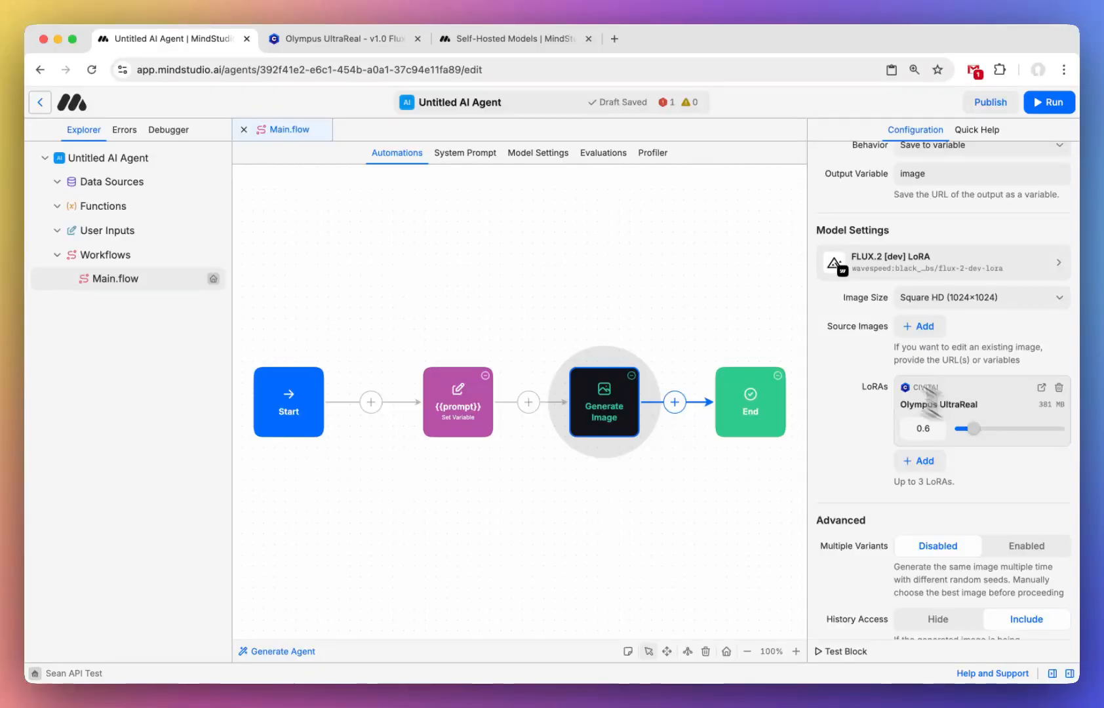
Glance at the Olympus UltraReal page, and switch the Generate Image block's model to Qwen Image, filtering the models by "lora".
left_click(341, 40)
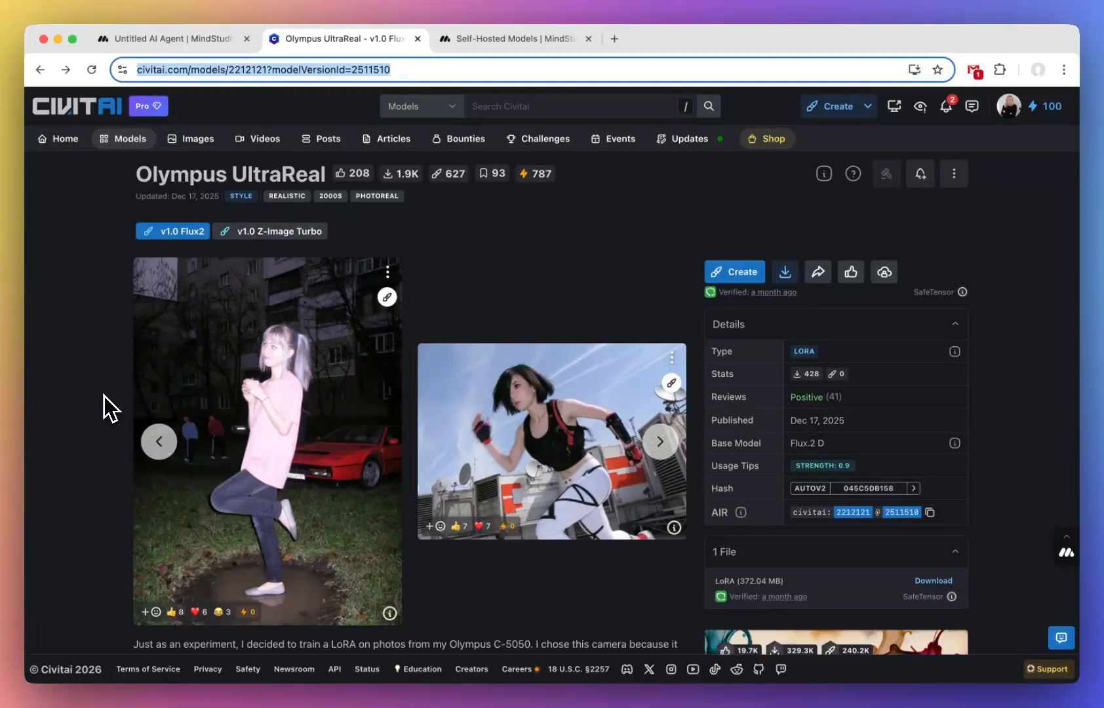
left_click(167, 39)
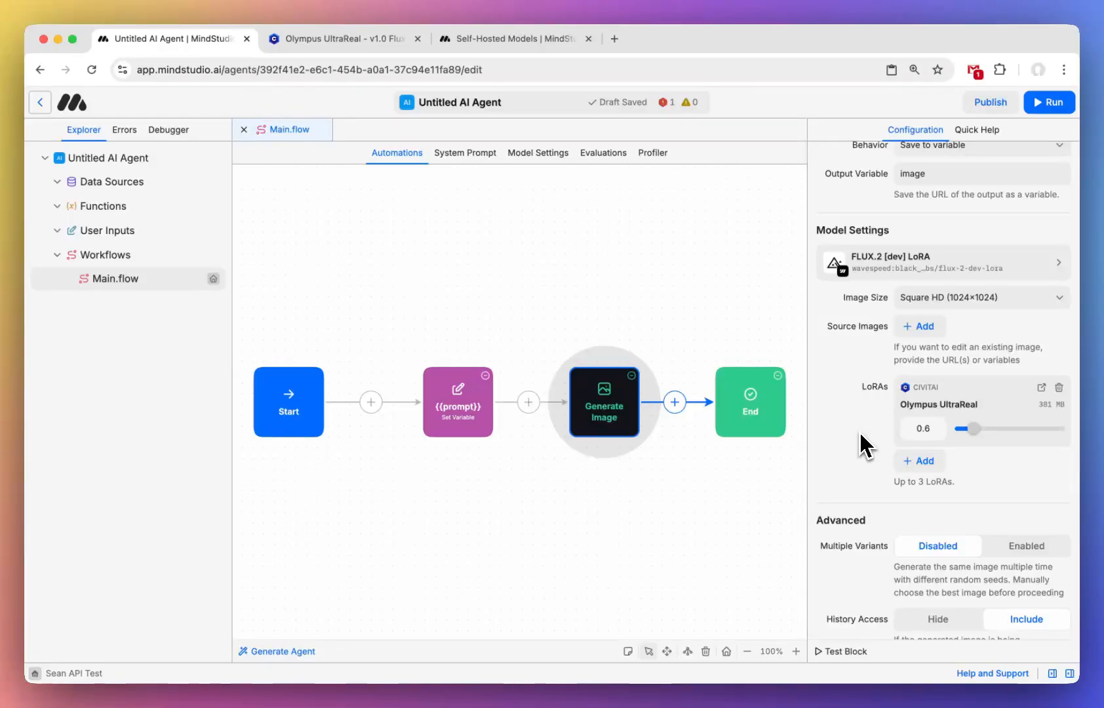
left_click(920, 279)
type("lora")
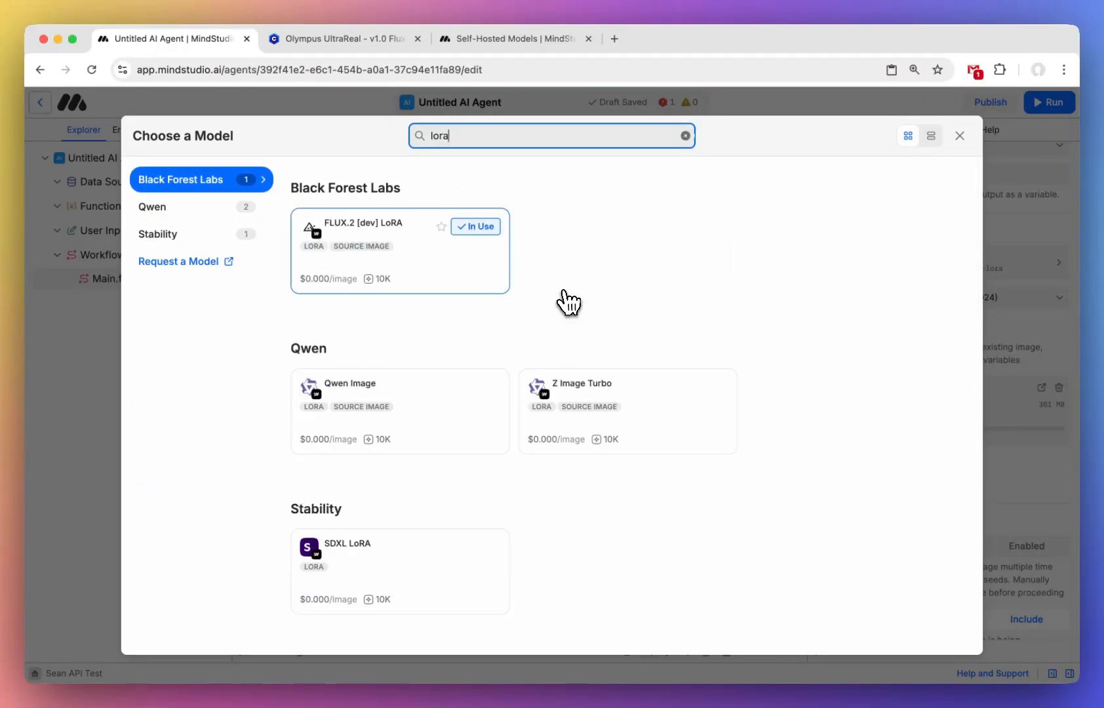
left_click(483, 387)
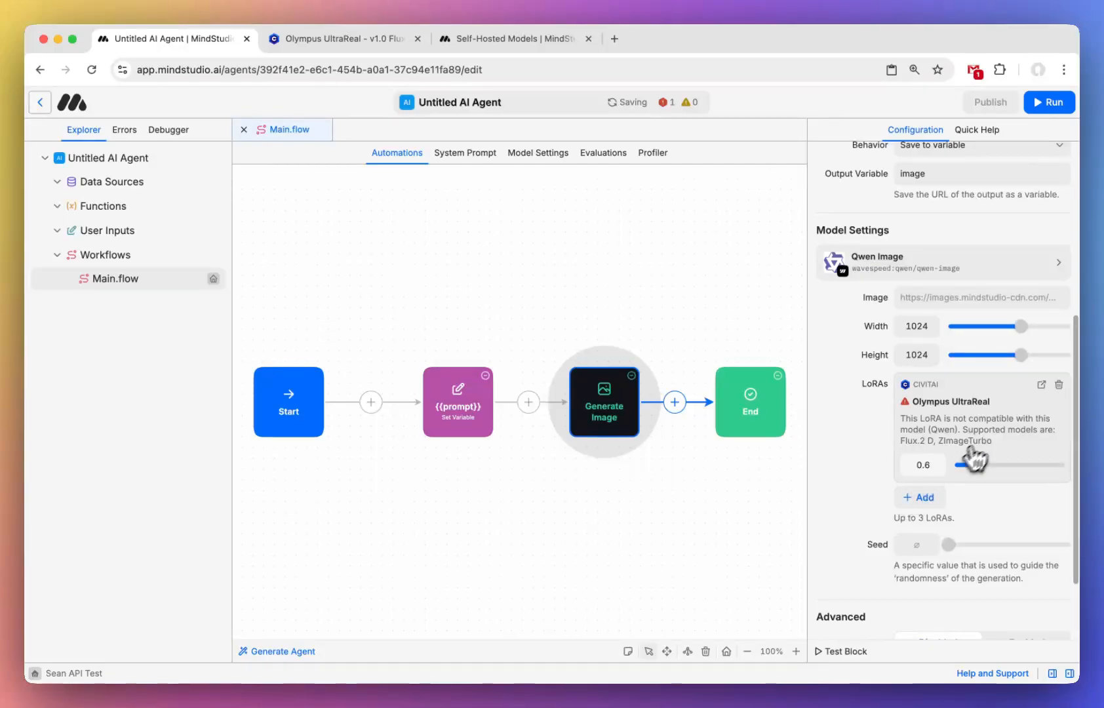
Filter the image models by "lora" and switch the Generate Image block to Z Image Turbo.
left_click(950, 275)
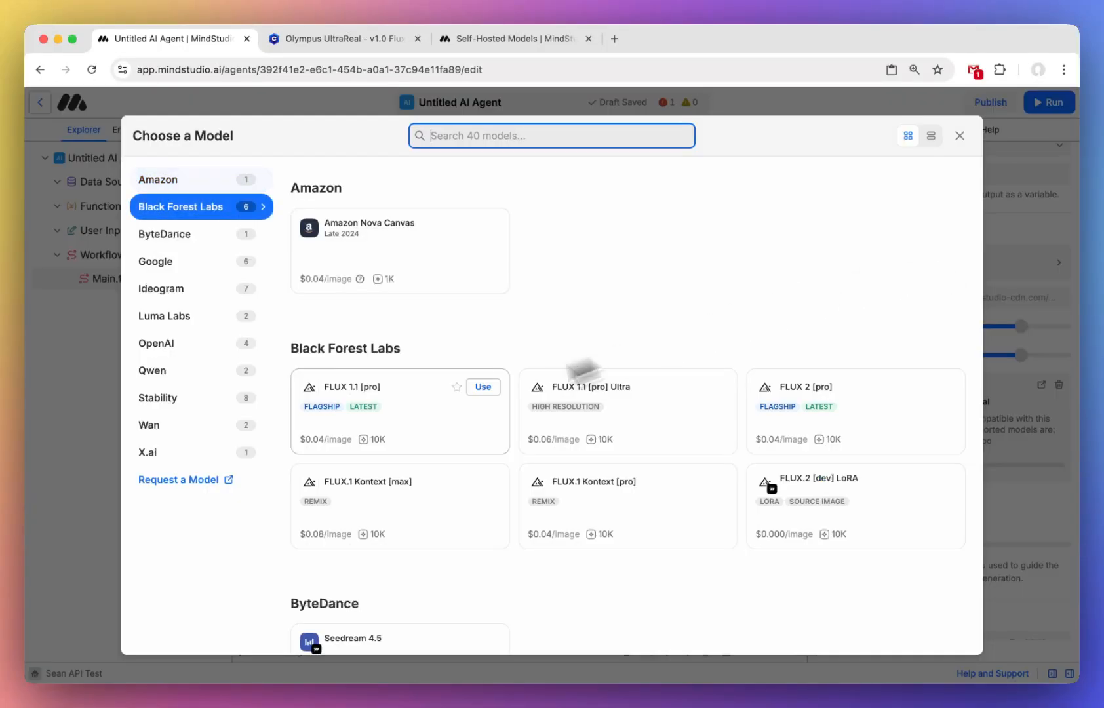
type("lora")
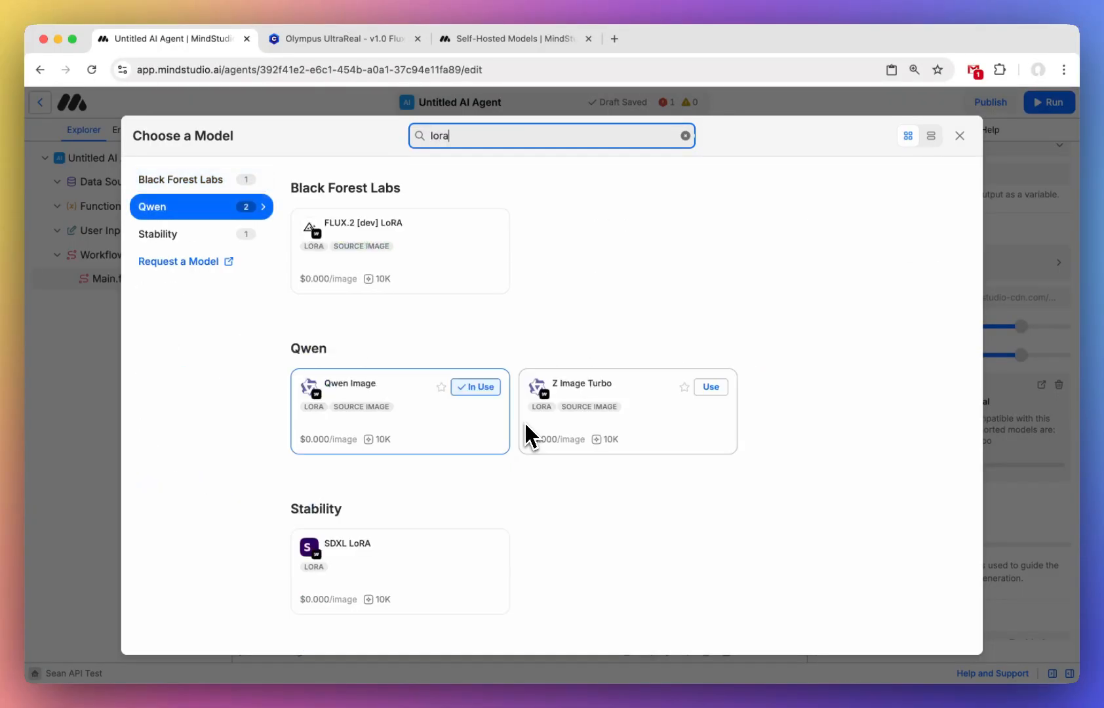
left_click(711, 388)
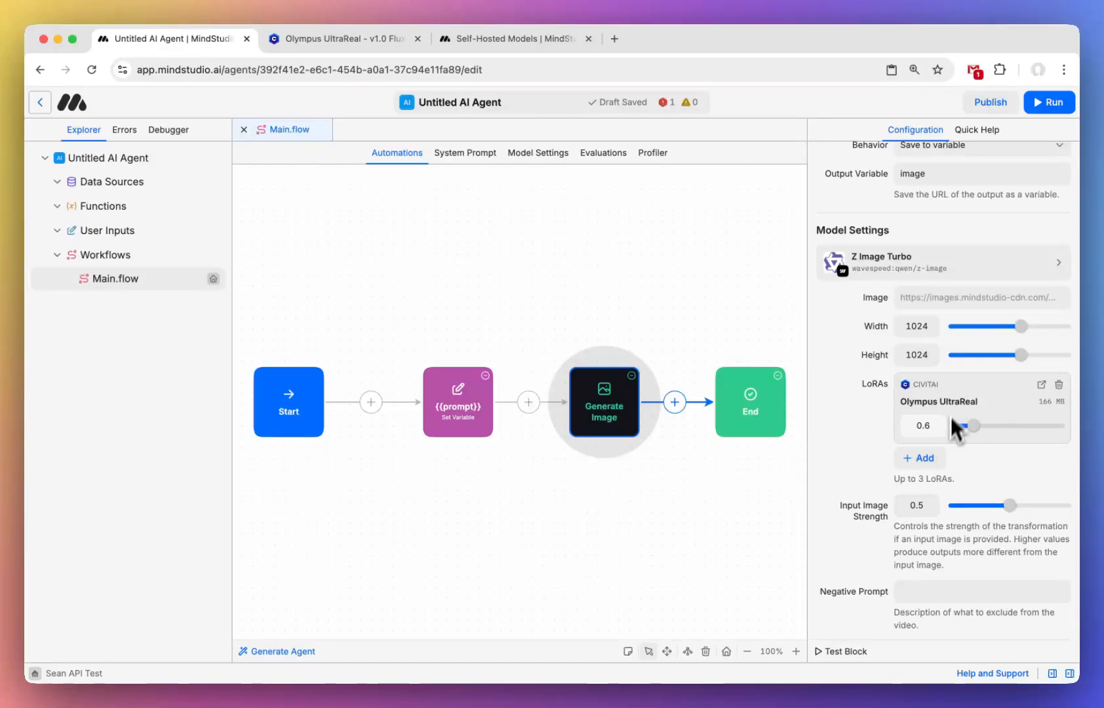
Switch the Generate Image block's model back to FLUX.2 [dev] LoRA.
left_click(934, 267)
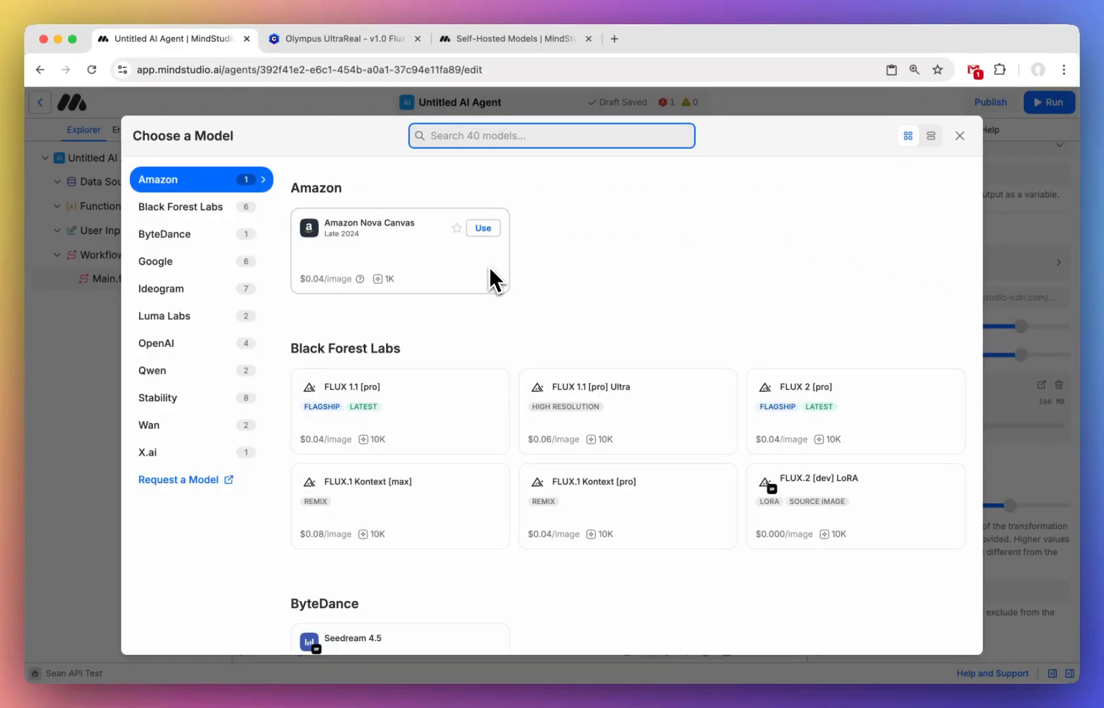
left_click(861, 484)
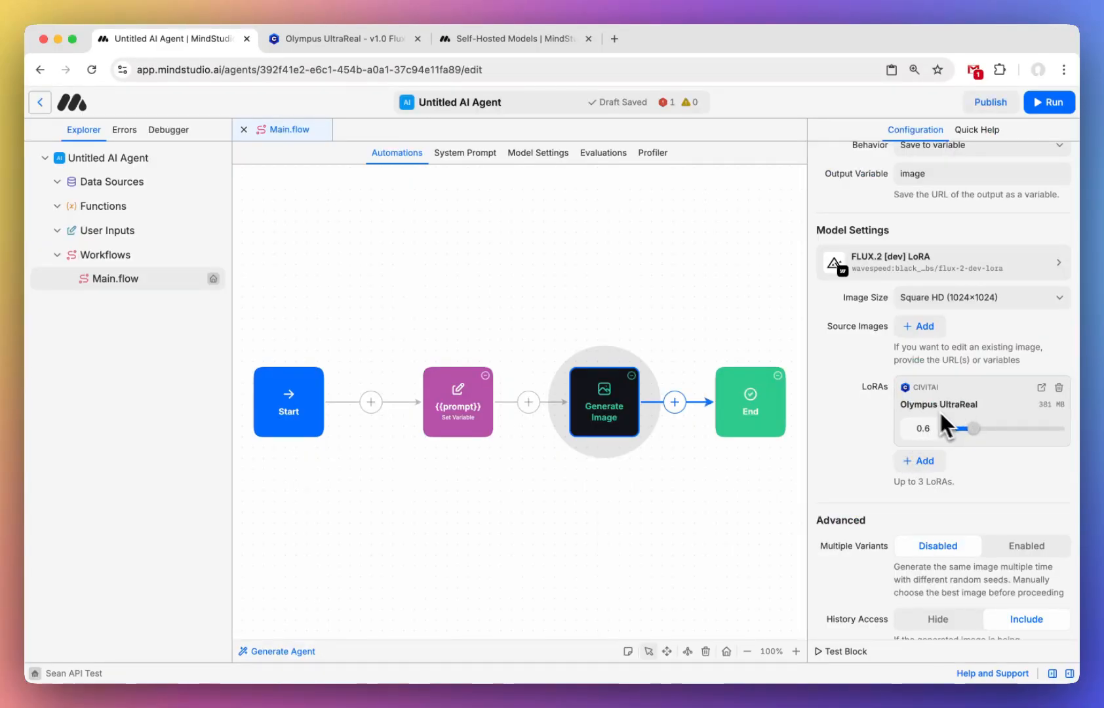
Check the recommended strength on the Olympus UltraReal Civitai page and set the LoRA's weight to 0.9.
scroll(876, 411, "down", 2)
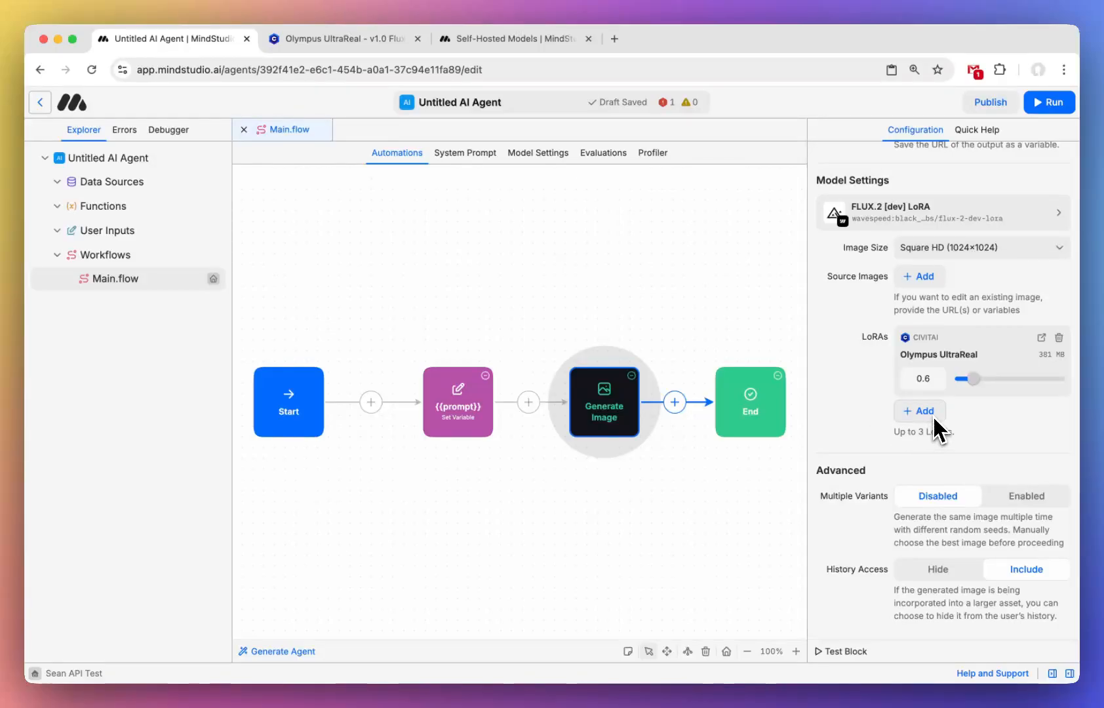
left_click(921, 378)
left_click(372, 43)
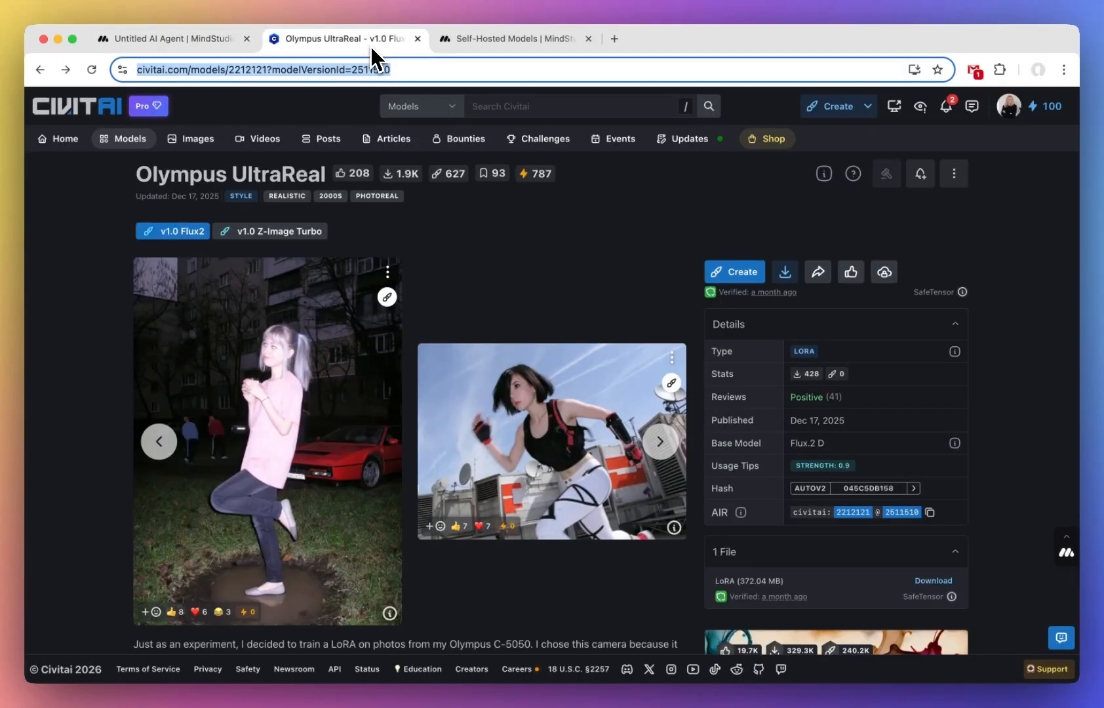
scroll(536, 295, "down", 1)
left_click(851, 429)
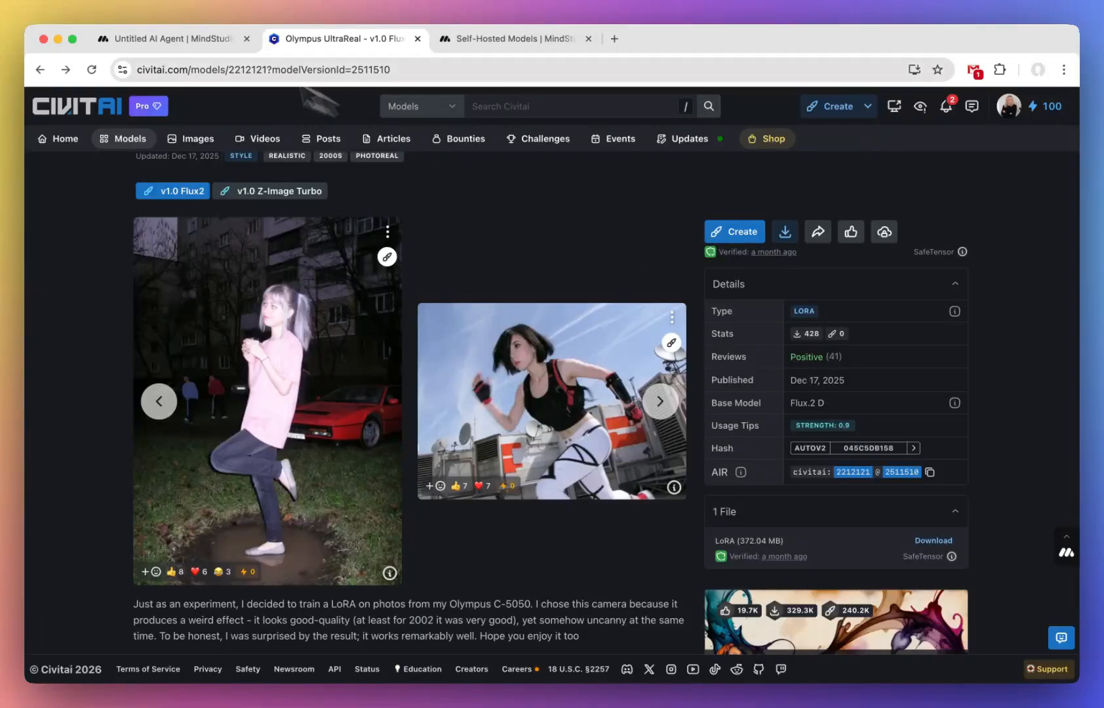
left_click(175, 38)
left_click(927, 378)
key("BackSpace")
type("9")
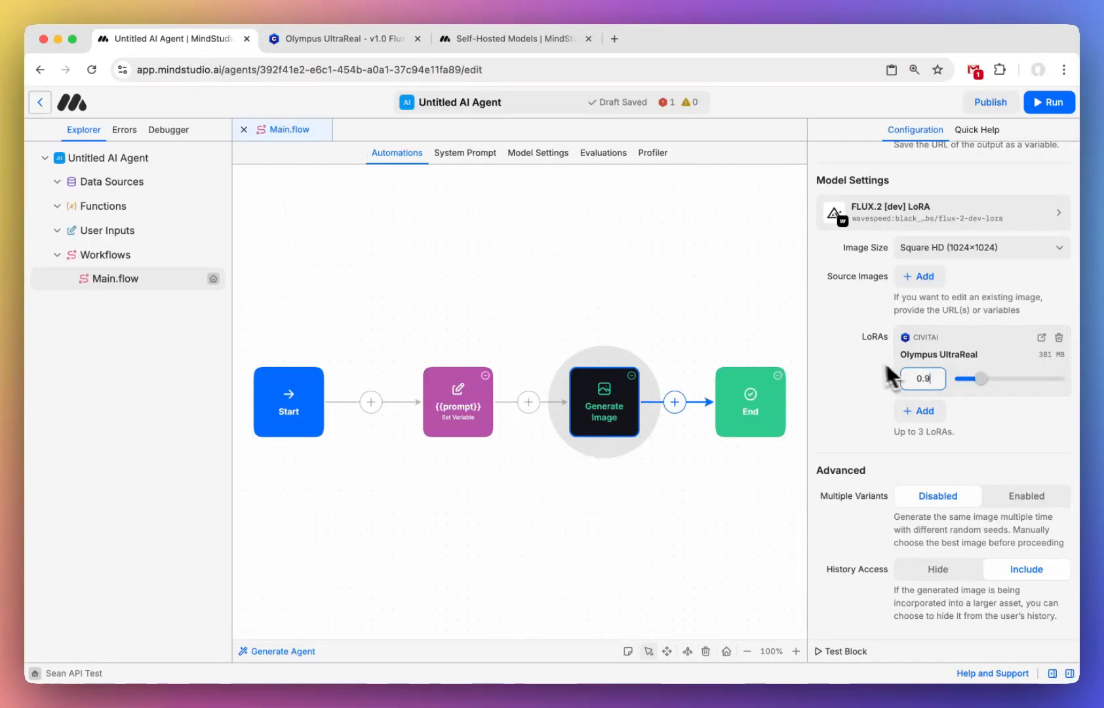
left_click(876, 367)
left_click(620, 498)
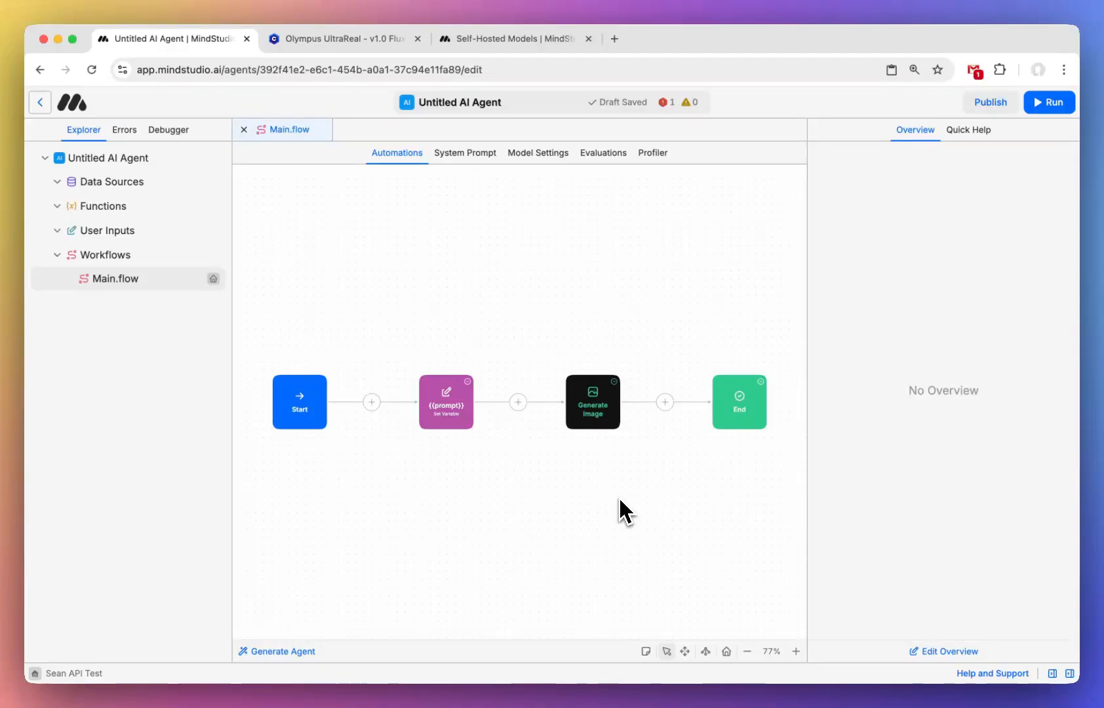
Enable Multiple Variants for the Generate Image block and review its model and LoRA settings.
left_click(593, 393)
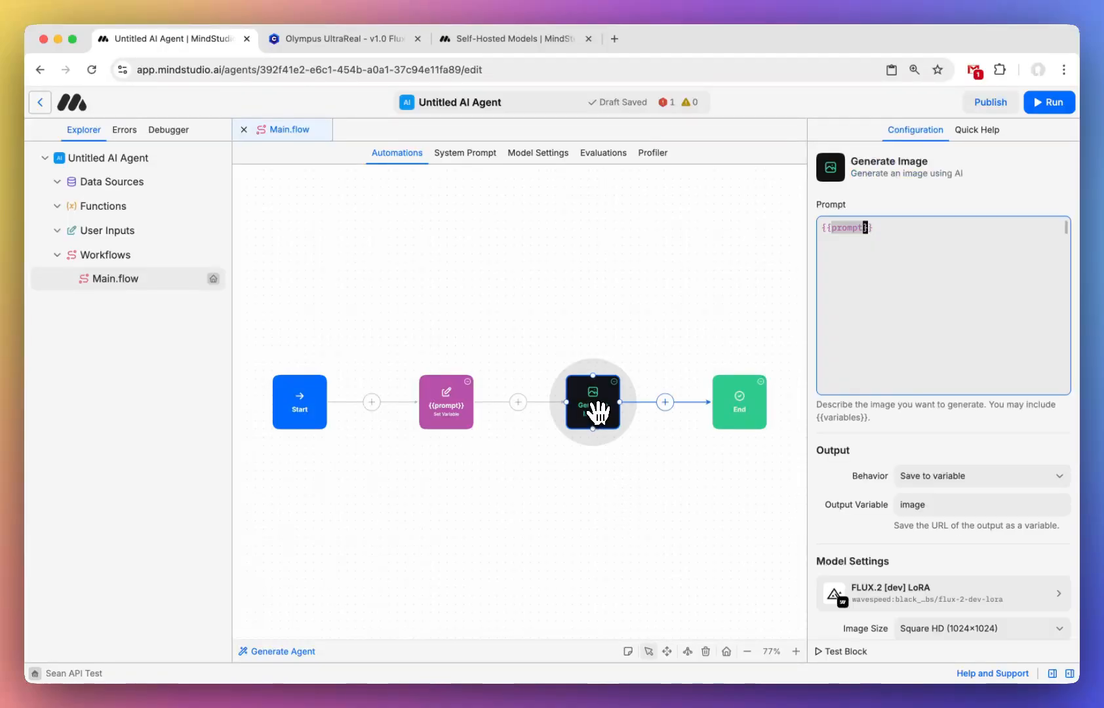
scroll(840, 451, "down", 6)
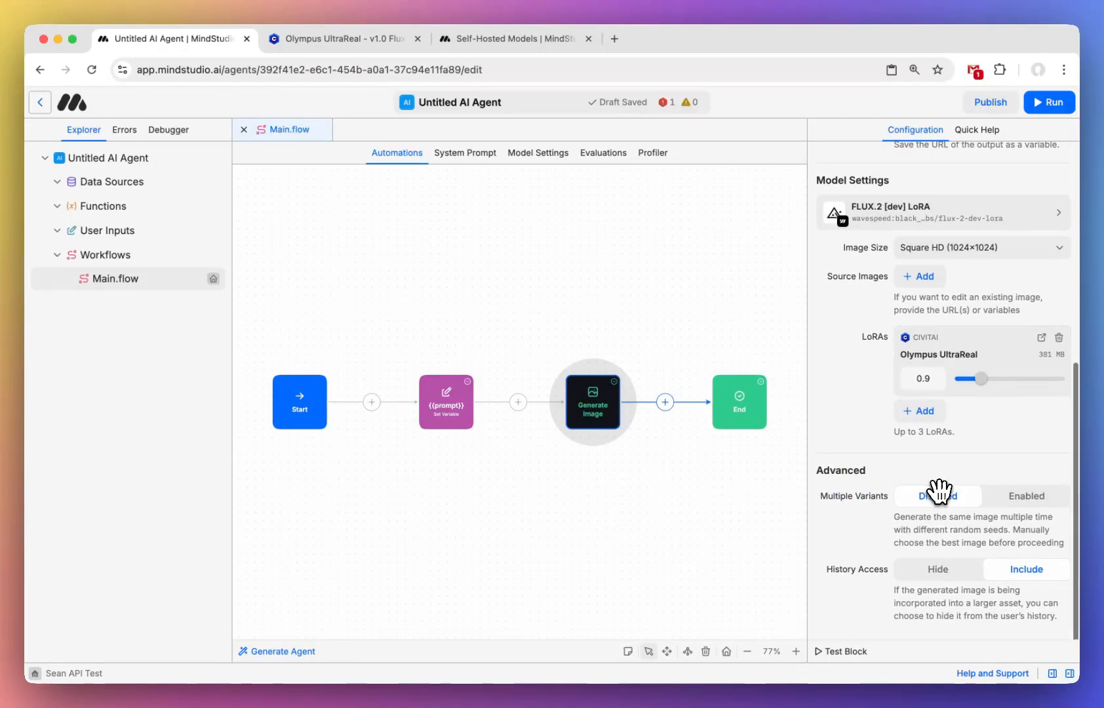
left_click(1010, 500)
scroll(1017, 505, "down", 1)
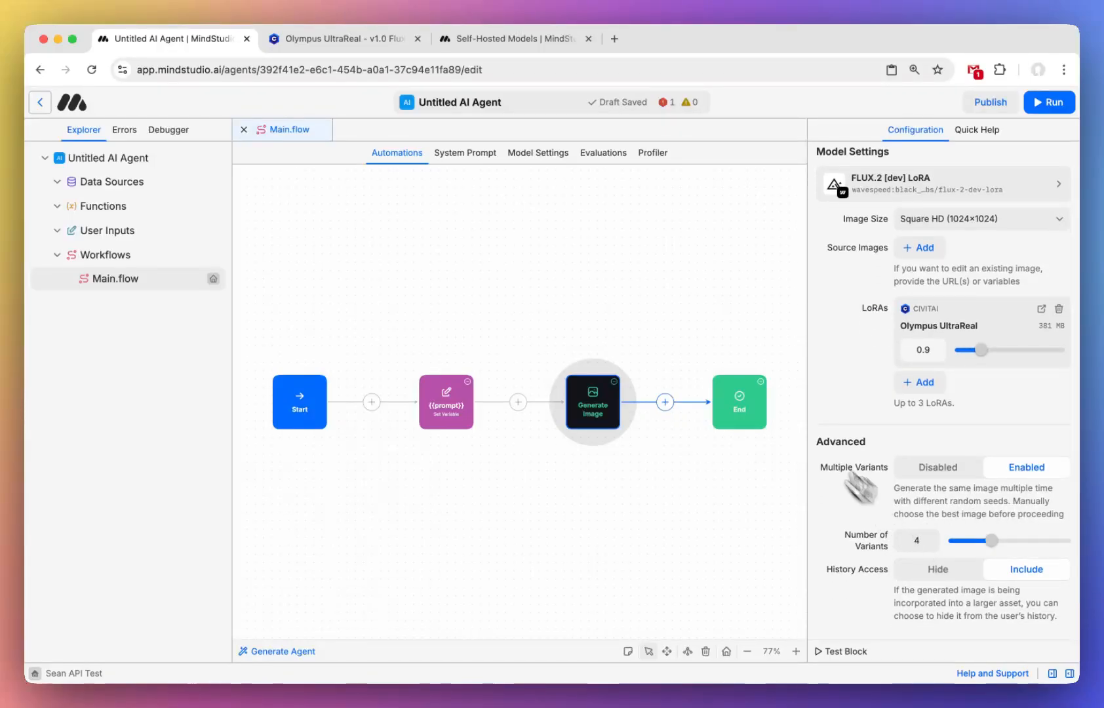
scroll(911, 374, "up", 5)
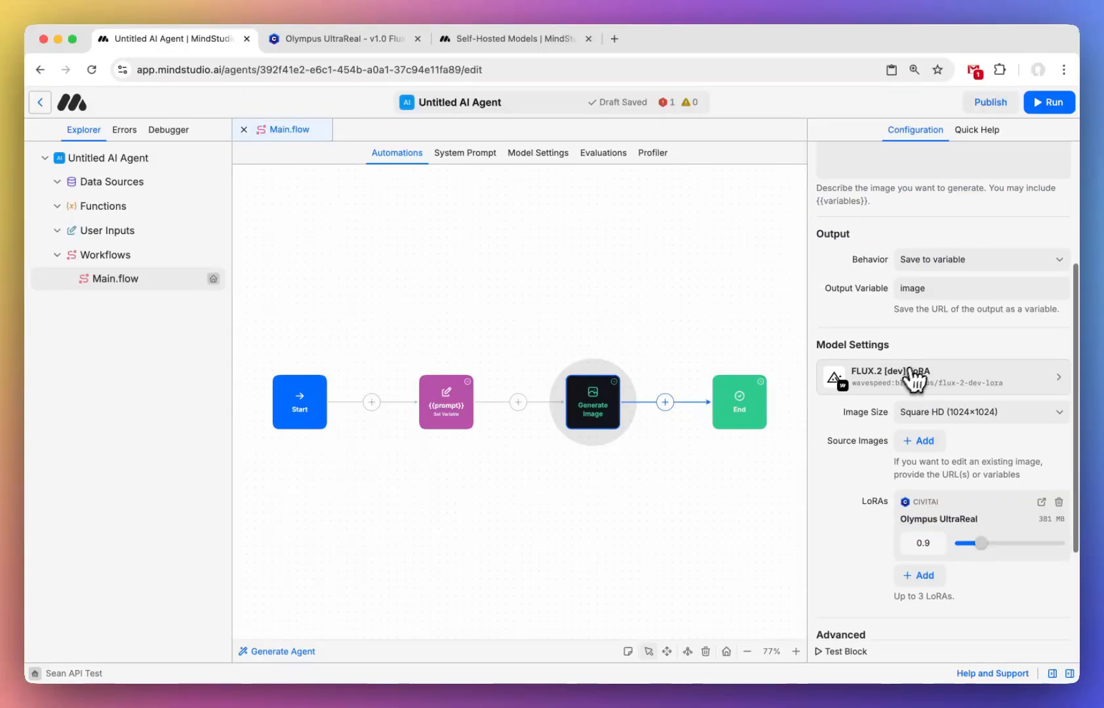
scroll(921, 375, "down", 5)
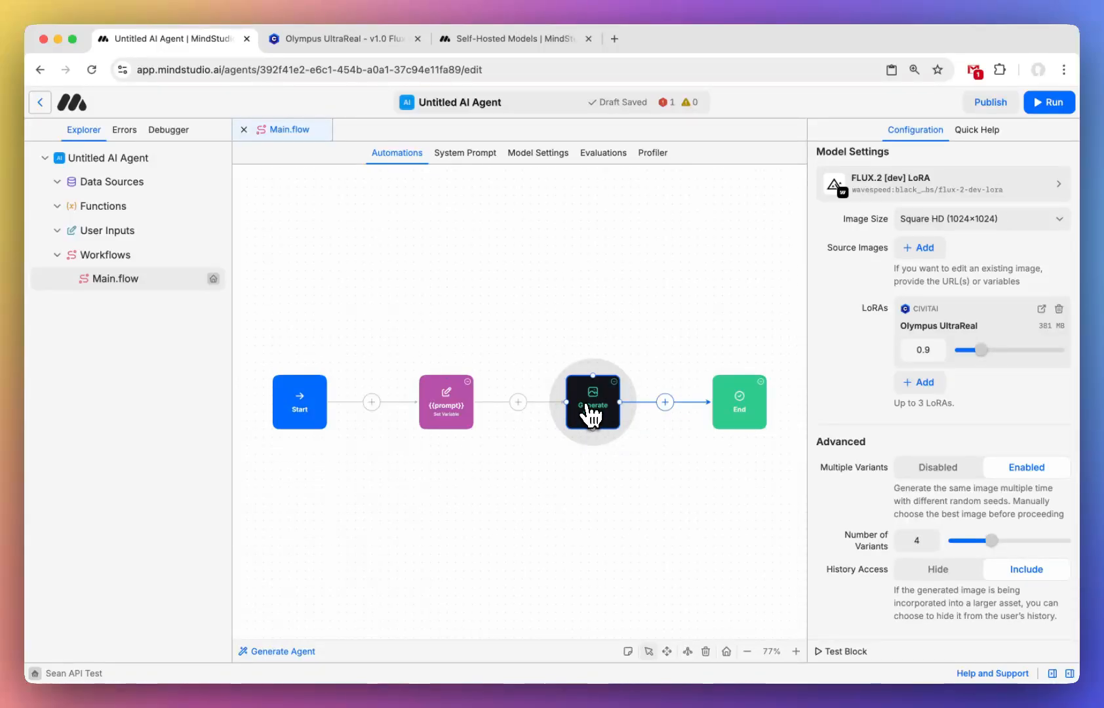
Add a Generate Video block between the Generate Image block and the End block.
left_click(665, 402)
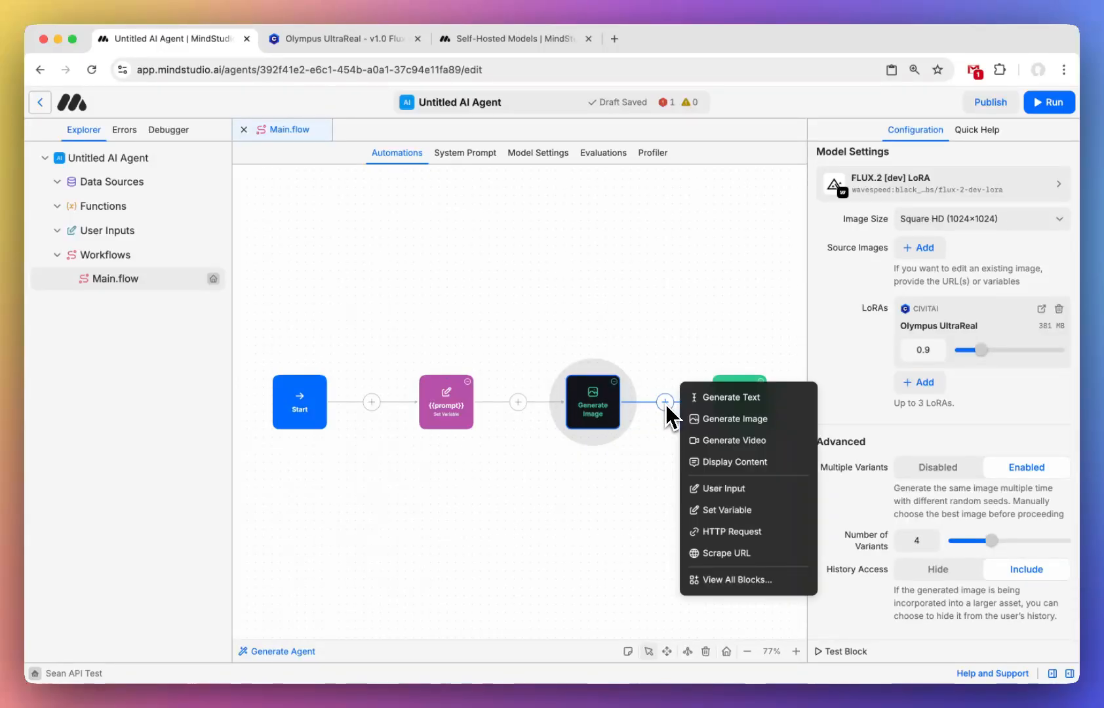
left_click(763, 440)
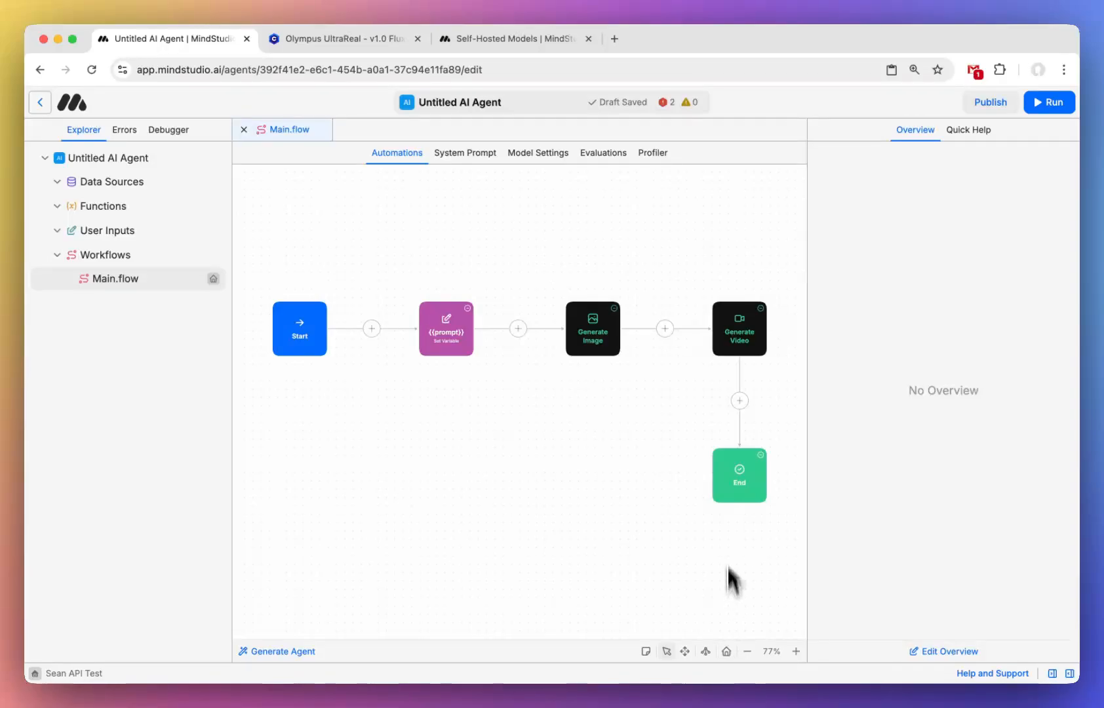
Set the Generate Video block's prompt to "animate this video".
left_click(733, 336)
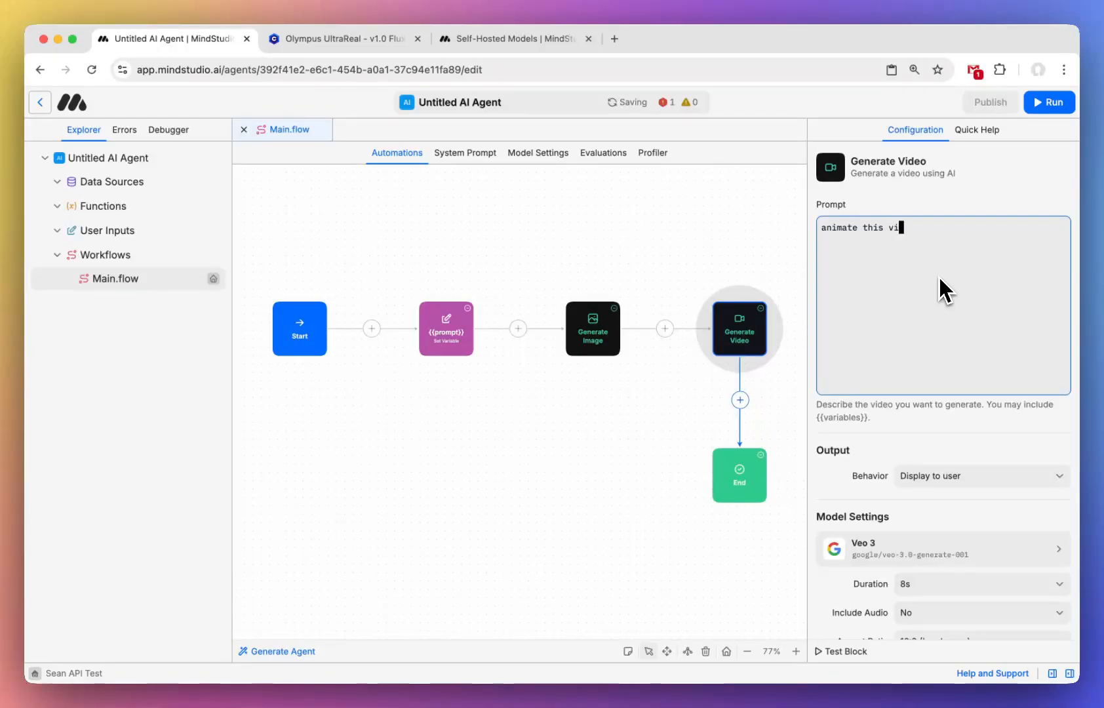
left_click_drag(961, 271, 720, 160)
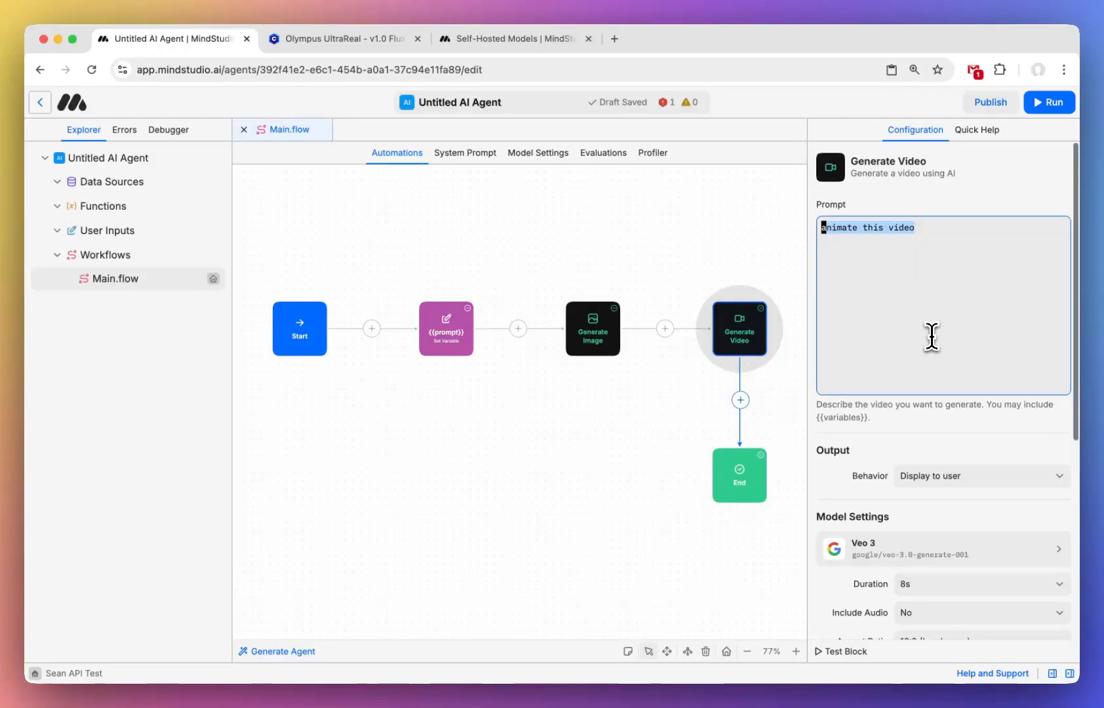
left_click(929, 434)
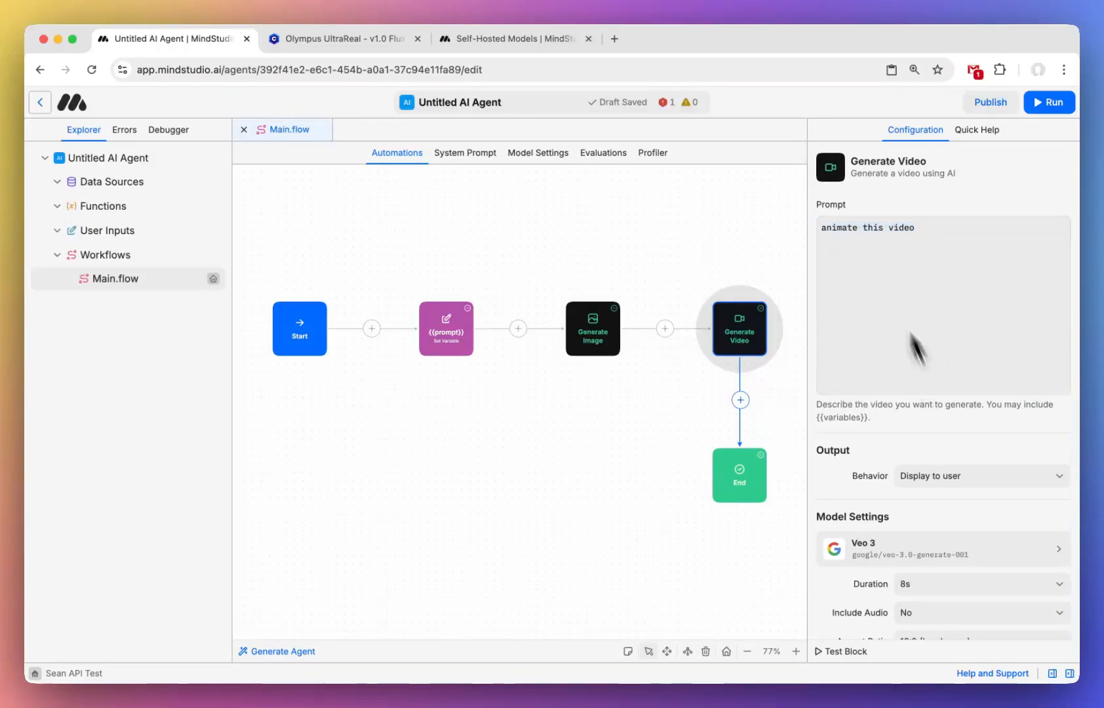
Browse the models available for the Generate Video block and search them for "lora", clearing the search when done.
scroll(913, 394, "down", 3)
scroll(915, 426, "down", 5)
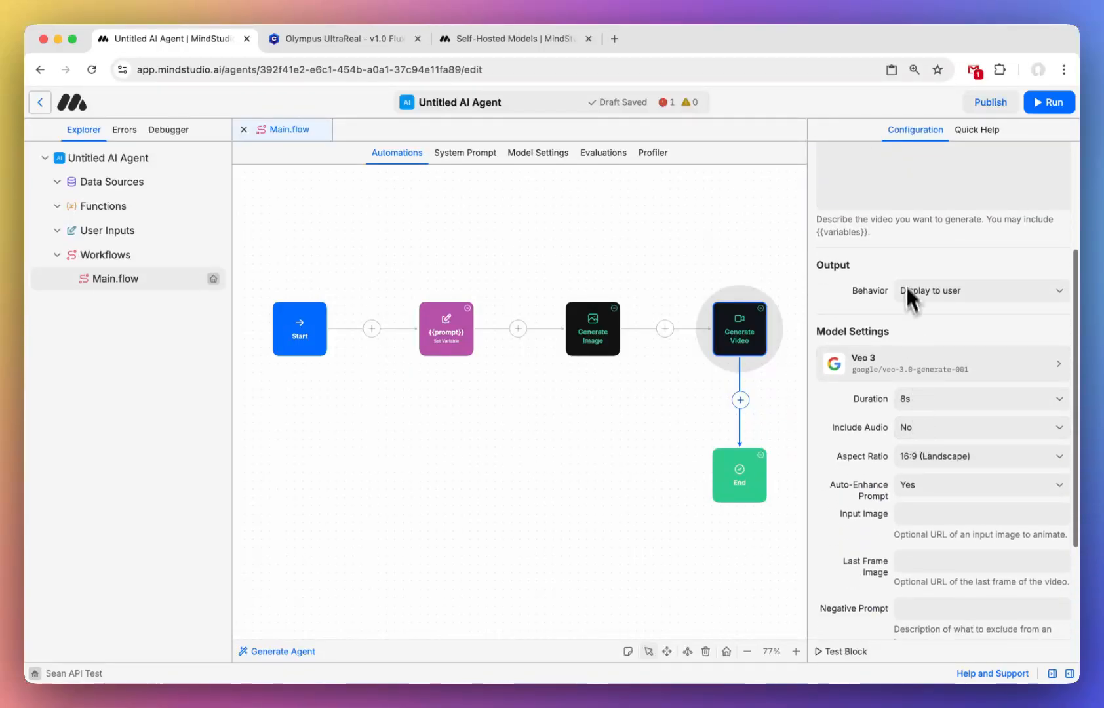
left_click(911, 287)
scroll(692, 365, "down", 15)
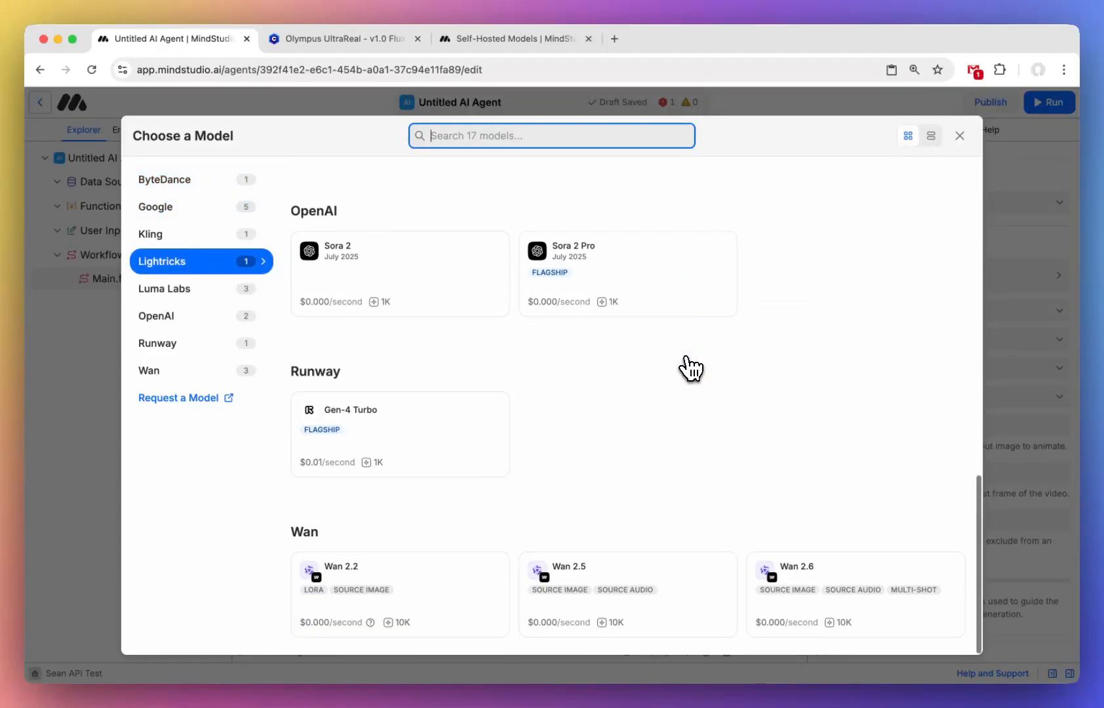
scroll(689, 362, "up", 1)
scroll(688, 362, "down", 1)
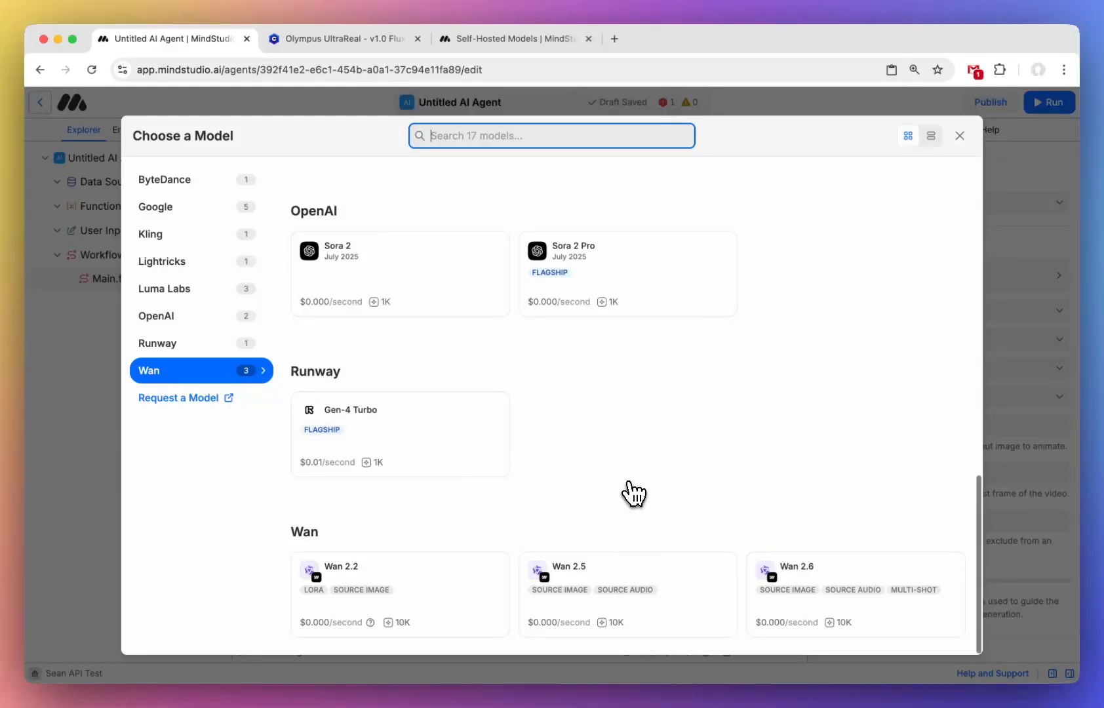
type("lora")
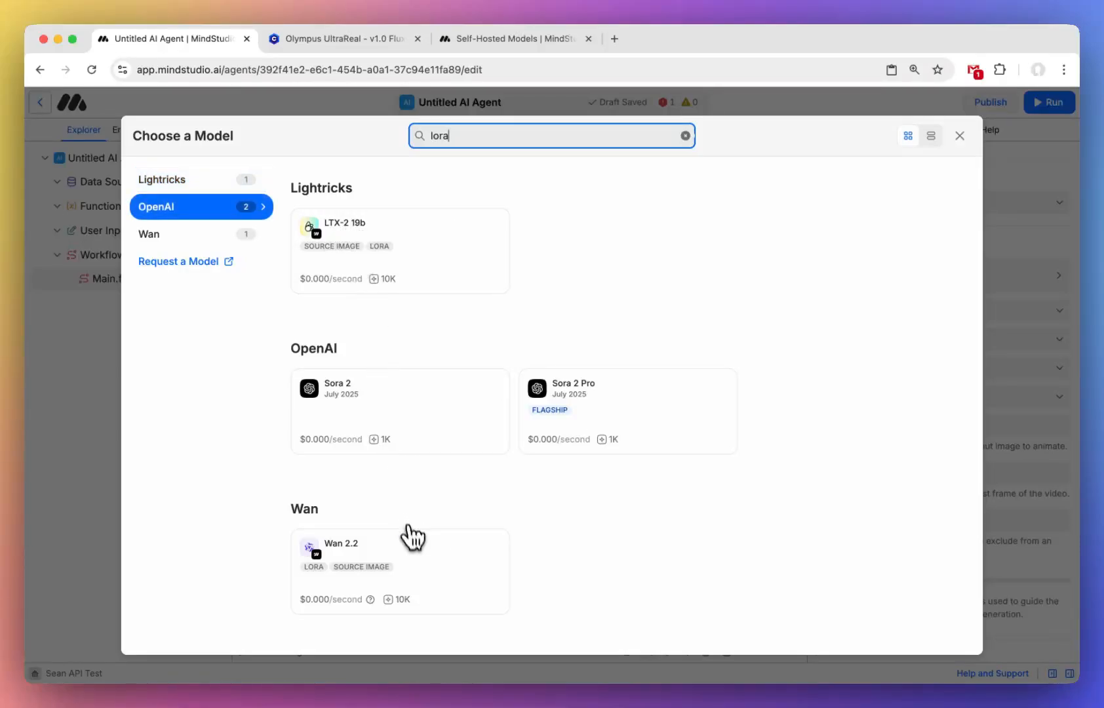
key("BackSpace")
key("BackSpace")
key("BackSpace")
key("BackSpace")
left_click(548, 344)
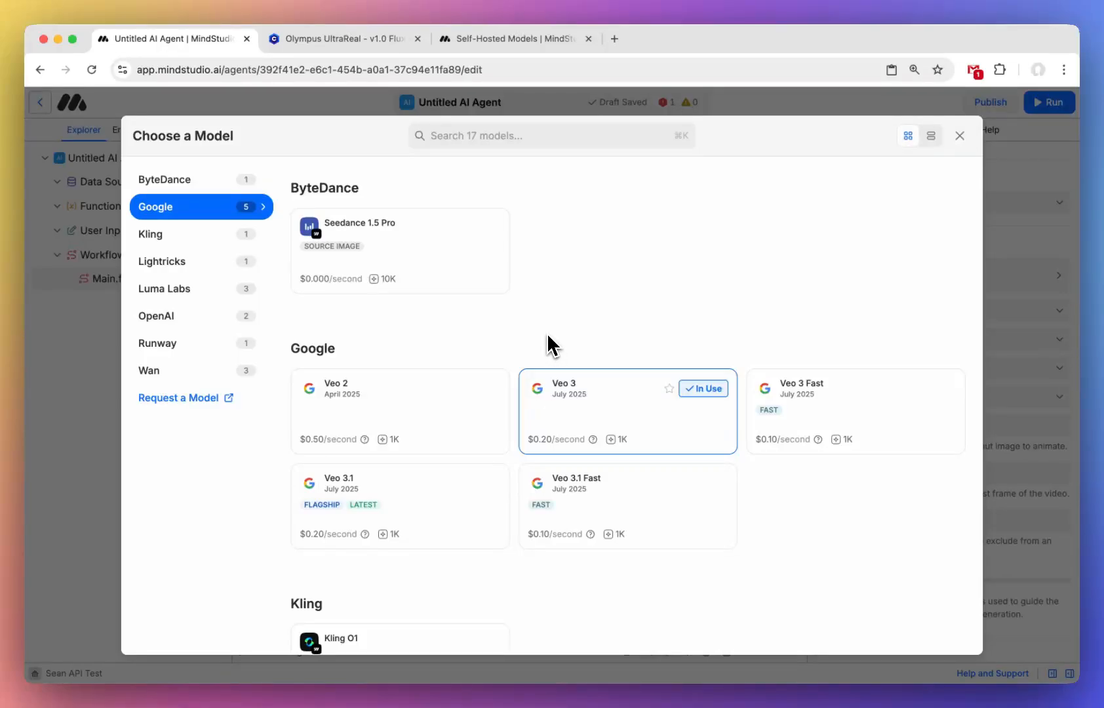
Choose Google's Veo 3.1 as the Generate Video block's model.
key("ctrl+Tab")
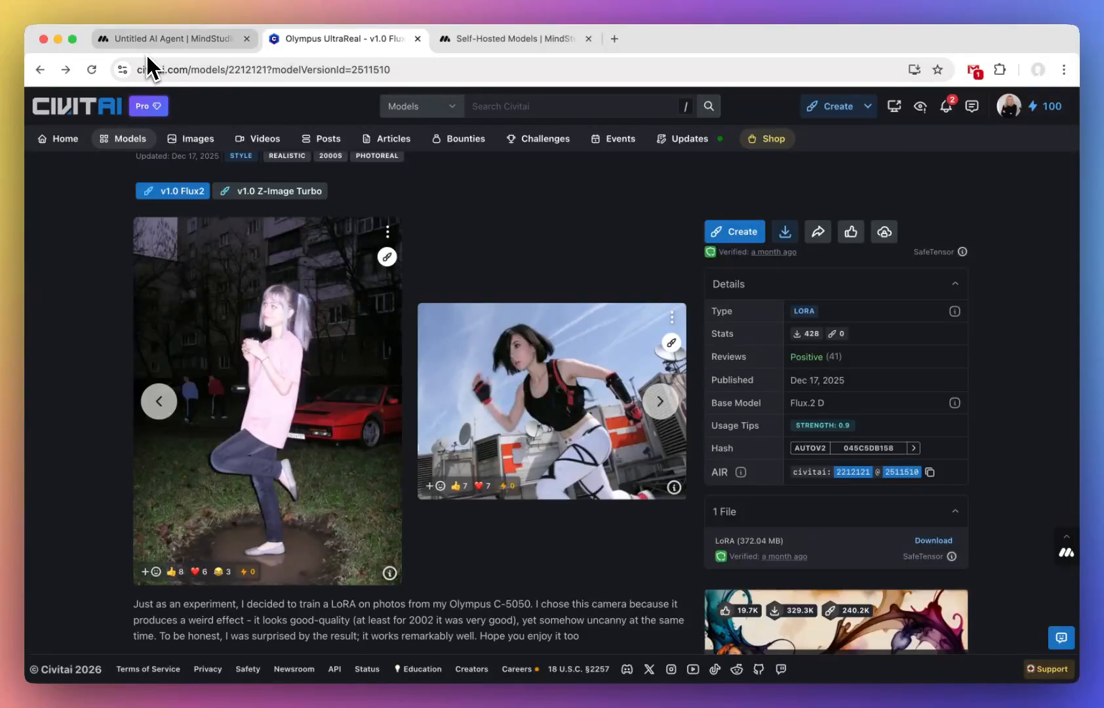
left_click(144, 38)
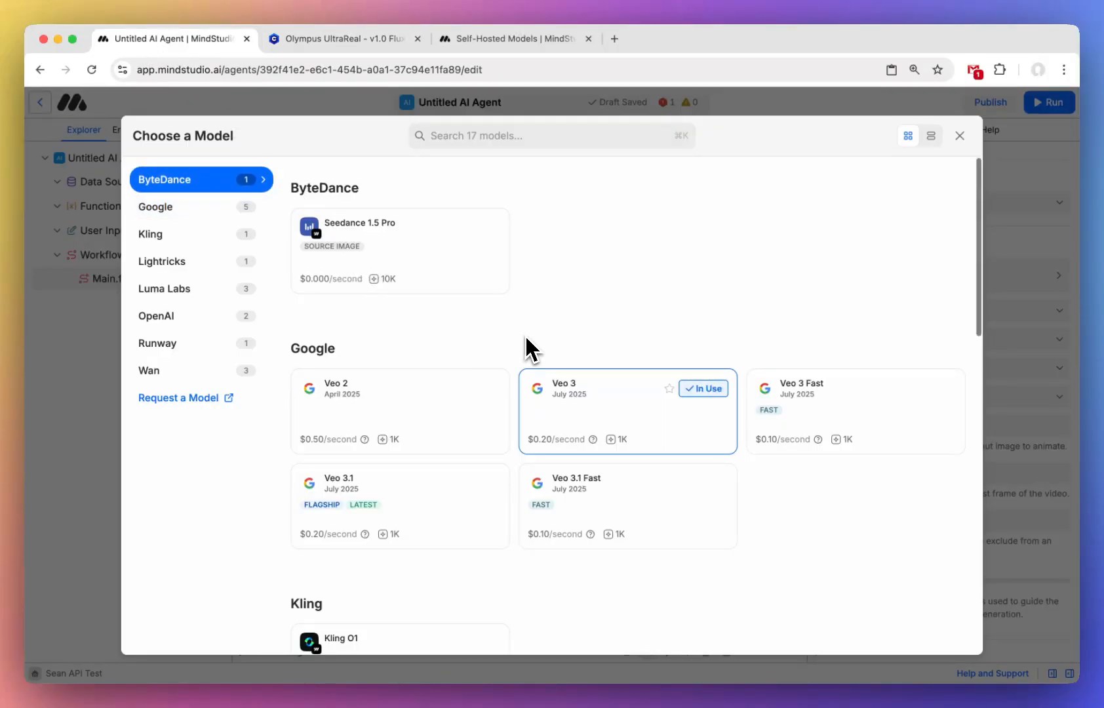
scroll(525, 341, "down", 8)
scroll(527, 347, "up", 2)
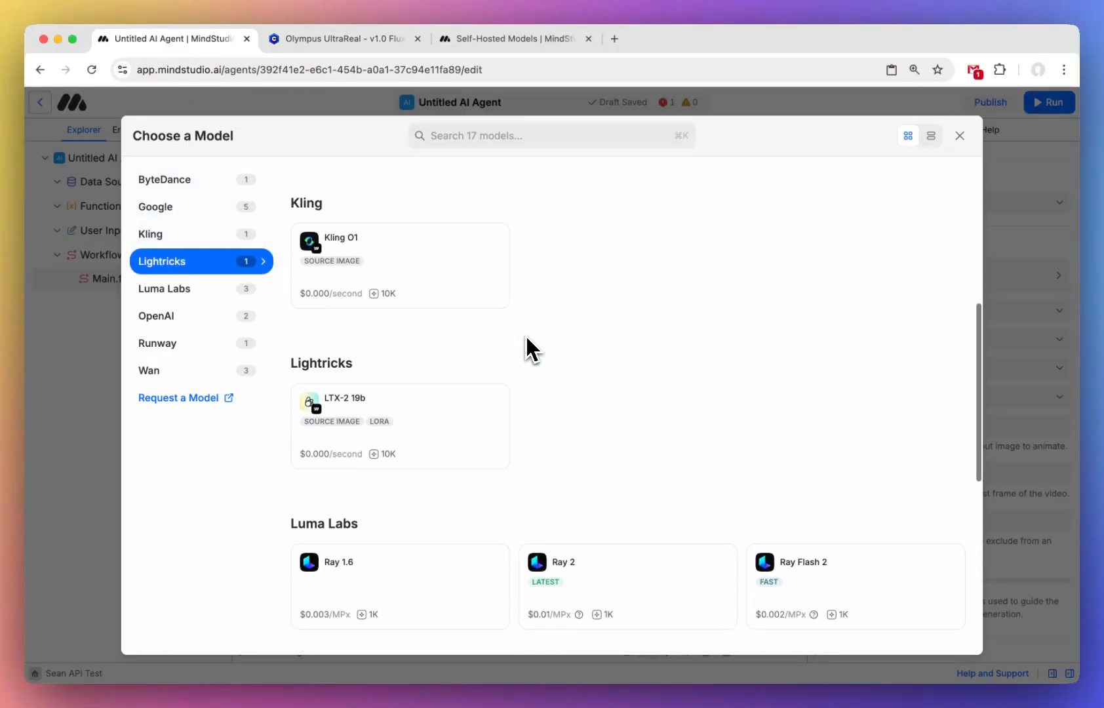
scroll(528, 348, "down", 6)
scroll(528, 348, "up", 8)
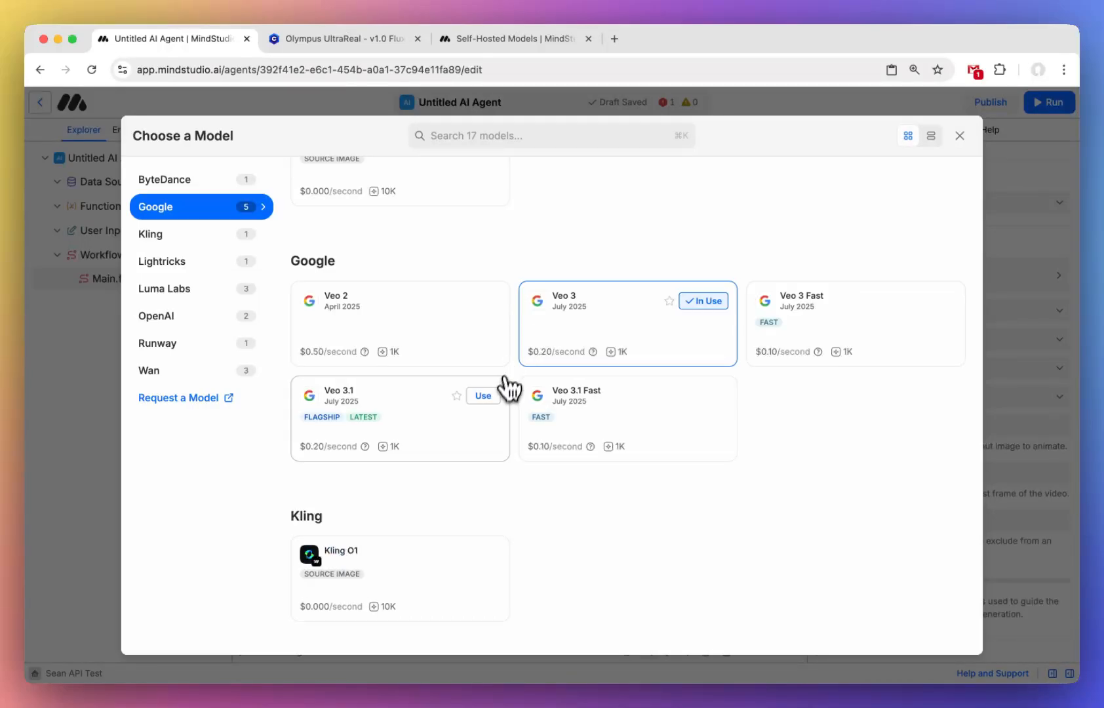
left_click(484, 396)
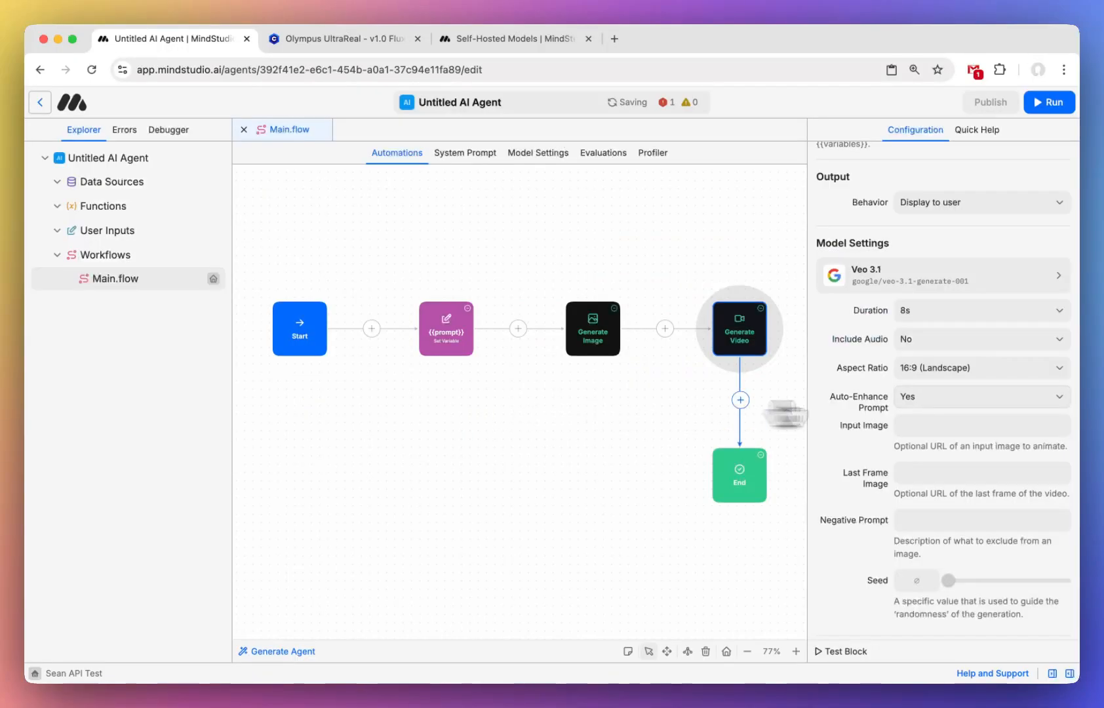
Review the Veo 3.1 settings of the Generate Video block, including the aspect ratio options.
scroll(932, 412, "down", 2)
scroll(932, 408, "up", 2)
scroll(934, 412, "down", 2)
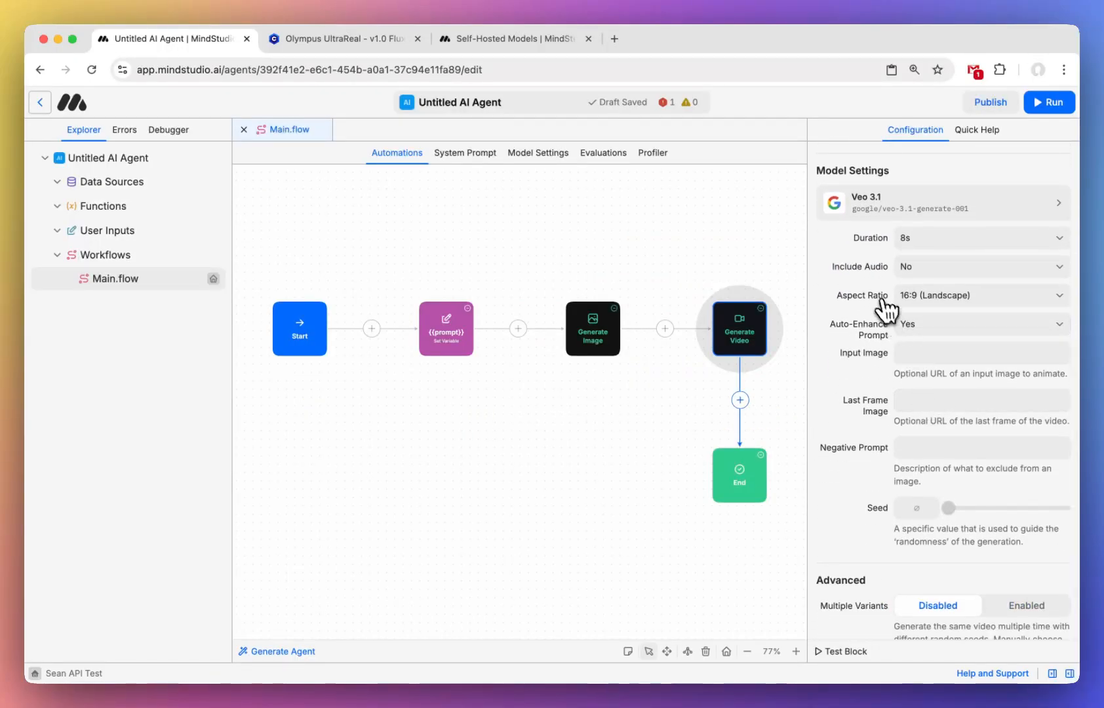
scroll(853, 282, "up", 1)
scroll(864, 274, "up", 3)
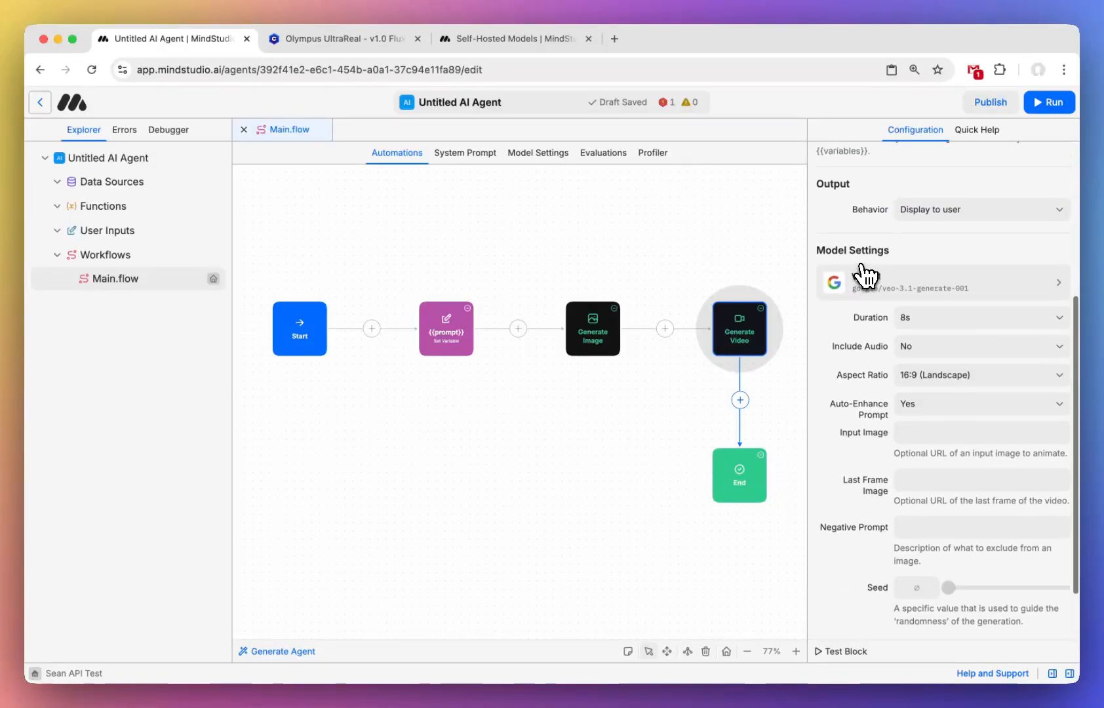
scroll(920, 397, "down", 1)
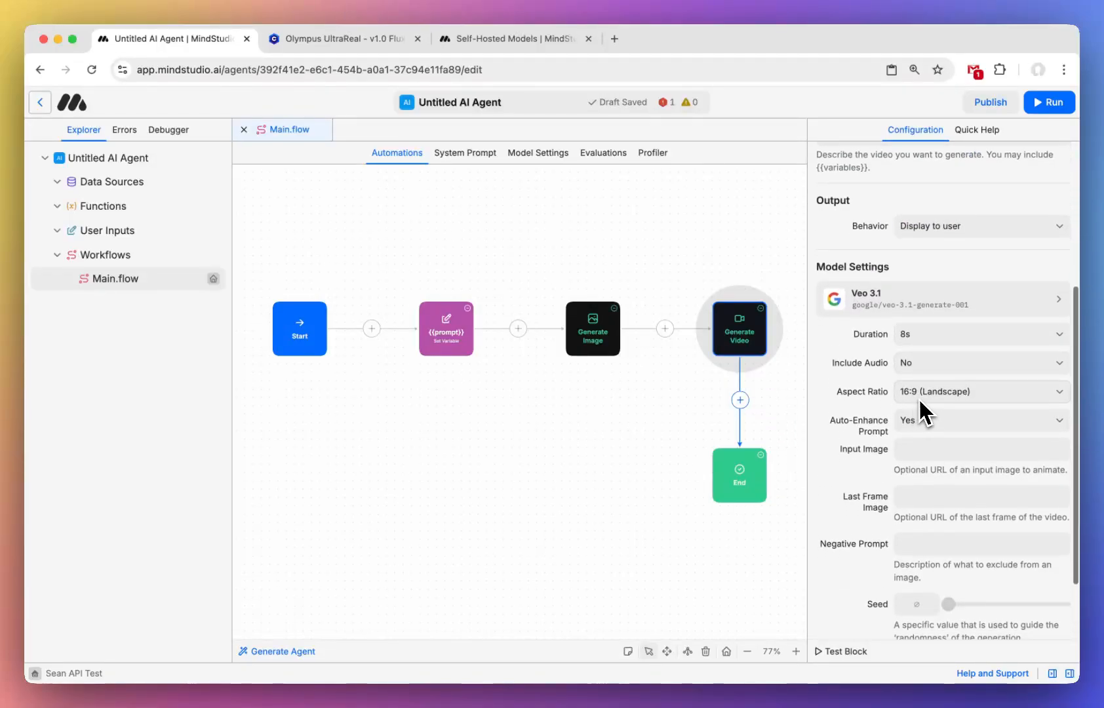
left_click(918, 397)
left_click(867, 383)
Set the Generate Video block's Input Image to the {{image}} variable.
scroll(868, 383, "down", 2)
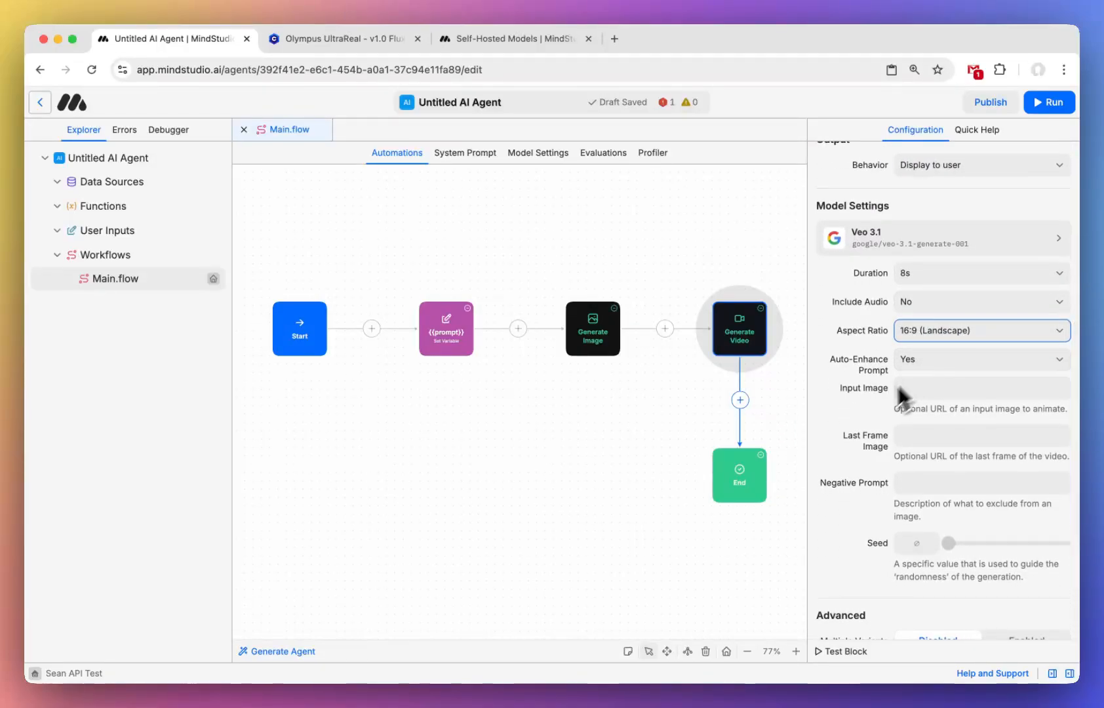
scroll(882, 384, "down", 2)
left_click(908, 323)
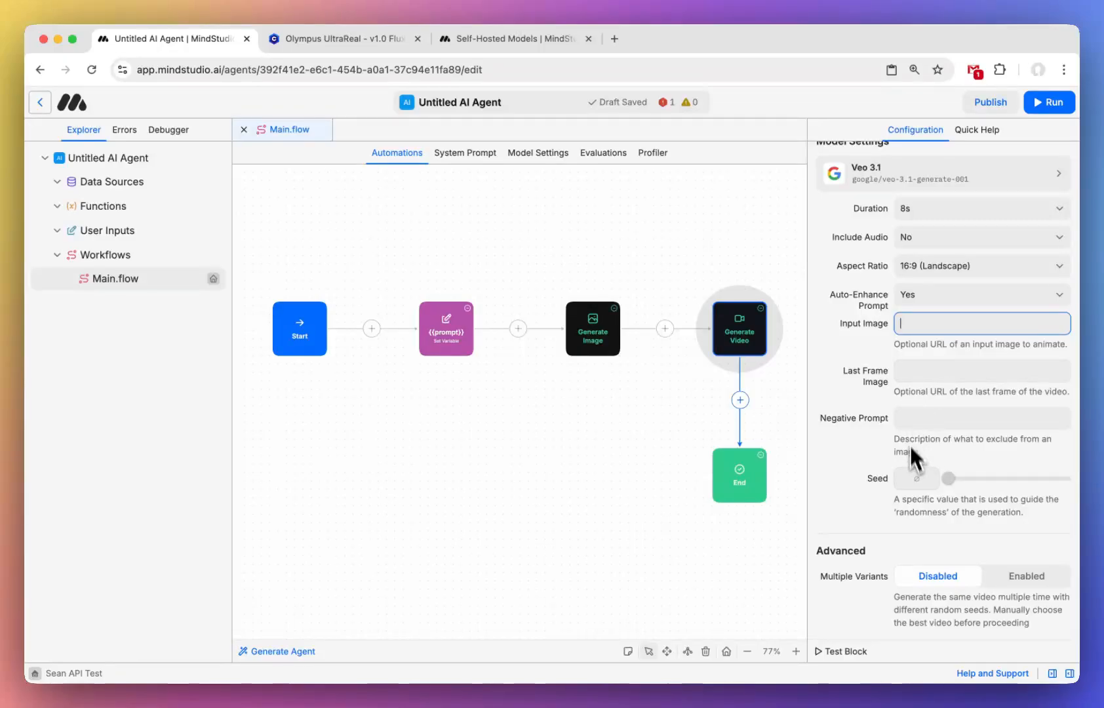
type("{{")
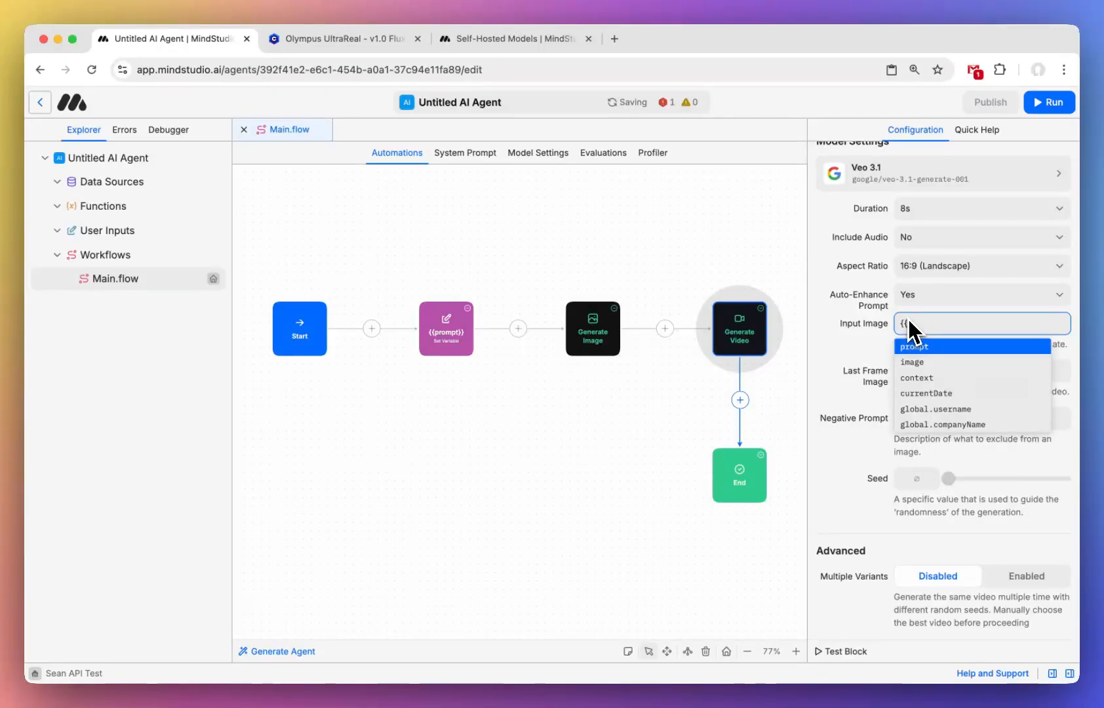
left_click(919, 362)
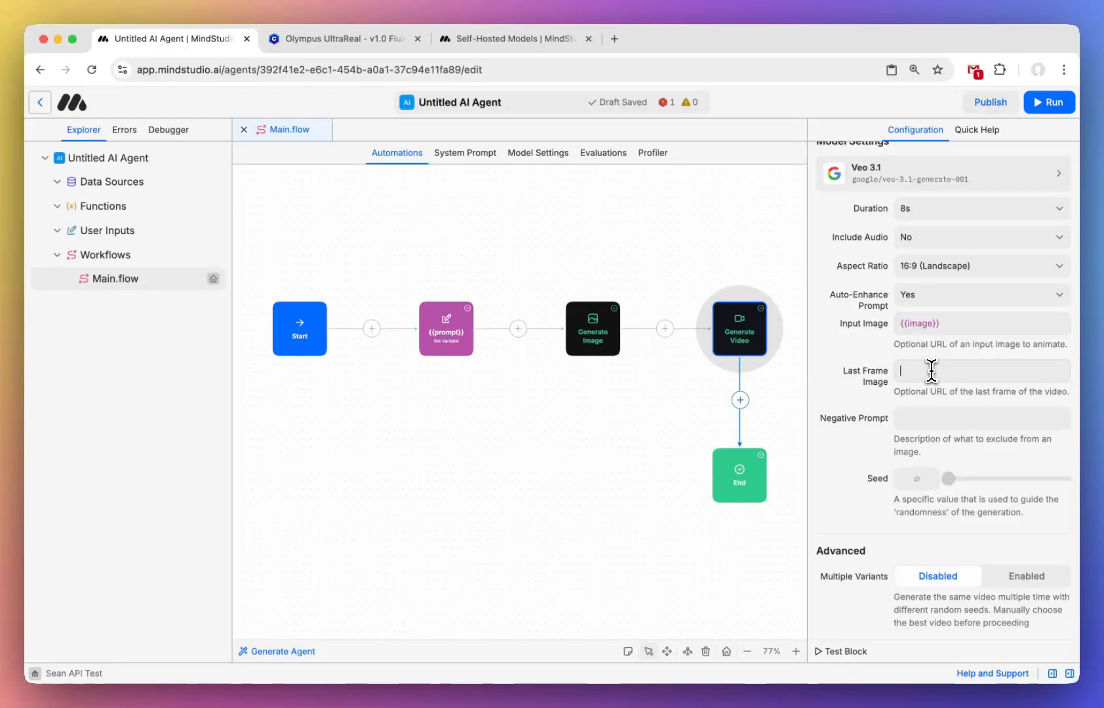
Try the {{image}} variable as the Last Frame Image of the video, and clear that field again.
left_click(864, 324)
key("ctrl+c")
left_click(930, 371)
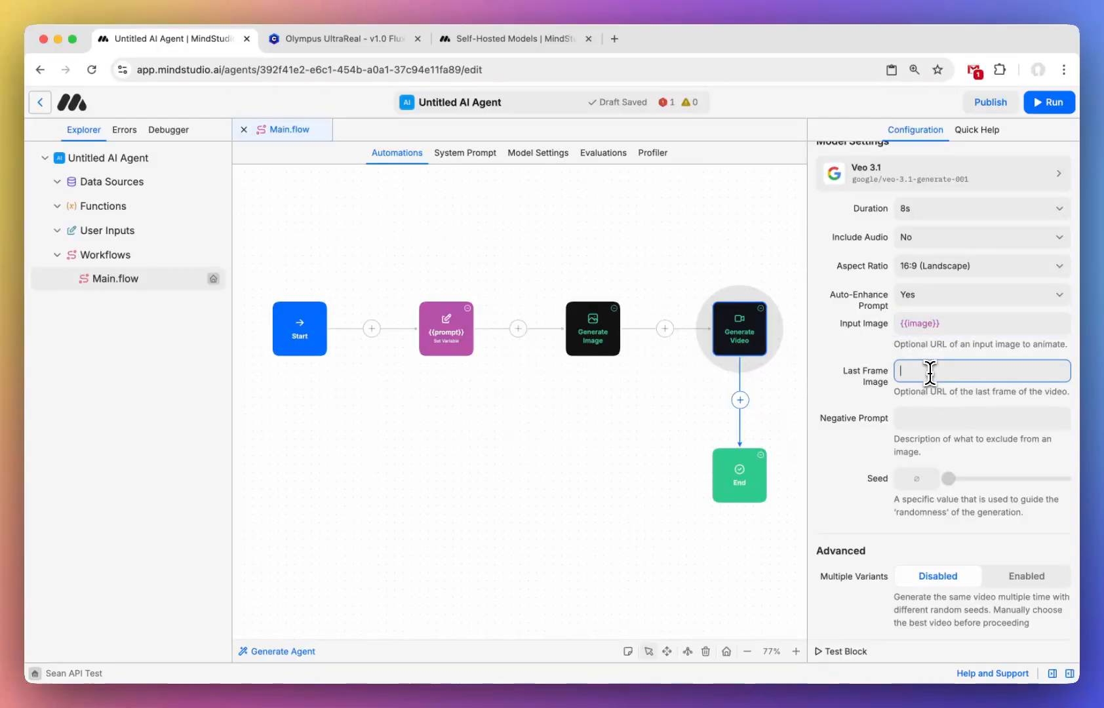
key("ctrl+v")
left_click(877, 372)
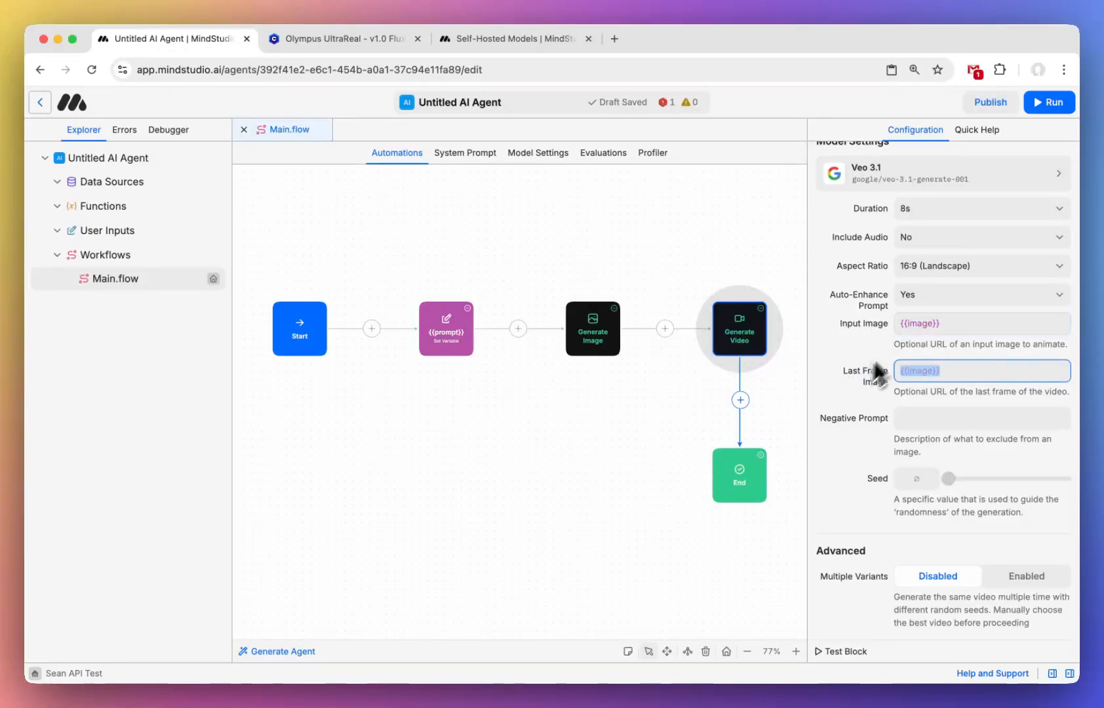
key("BackSpace")
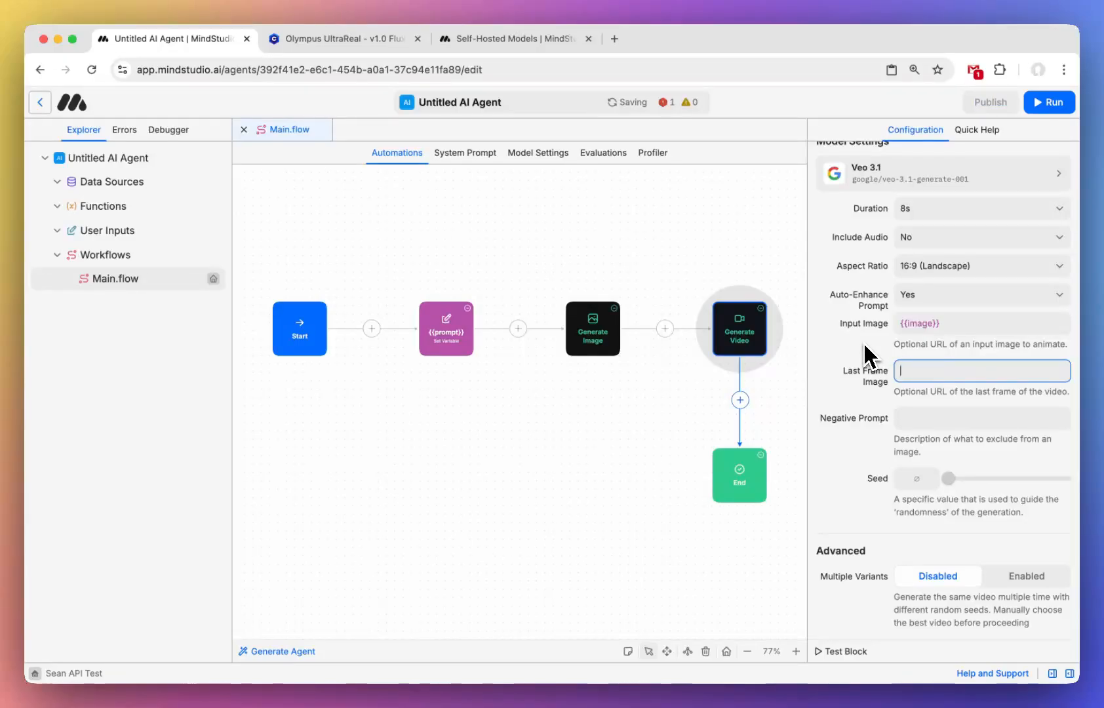
Review the Generate Video block's full configuration, from its prompt to the Multiple Variants option, and deselect the block.
scroll(864, 345, "up", 1)
scroll(865, 346, "down", 1)
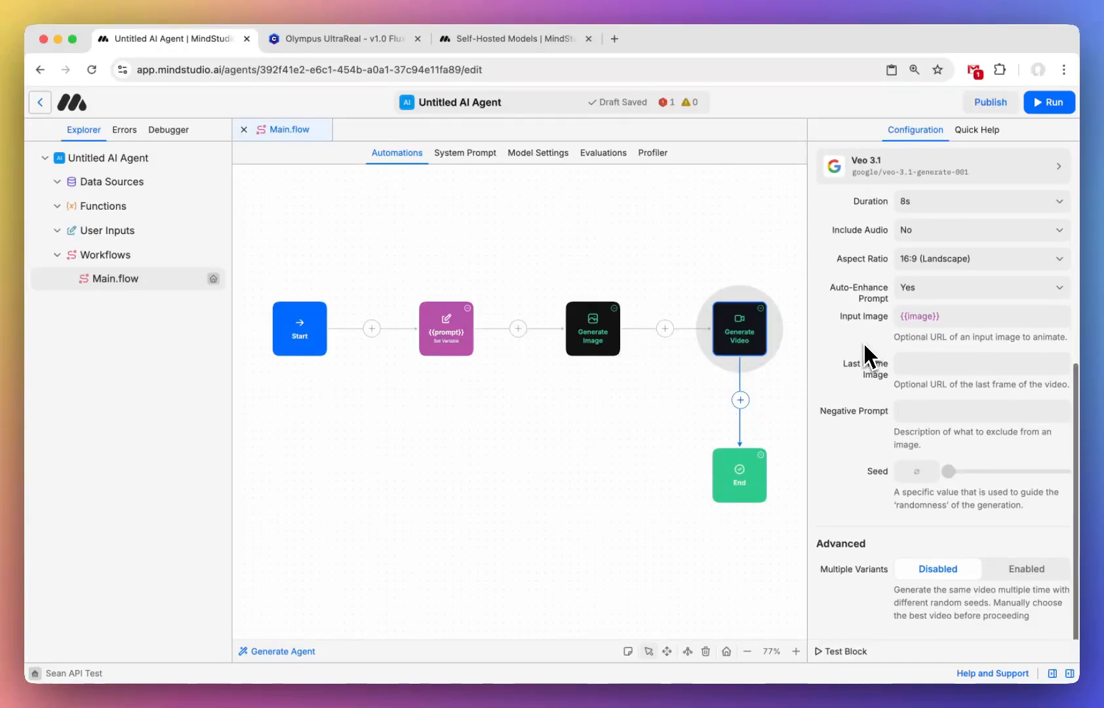
scroll(865, 356, "up", 1)
scroll(865, 356, "down", 1)
scroll(867, 354, "up", 1)
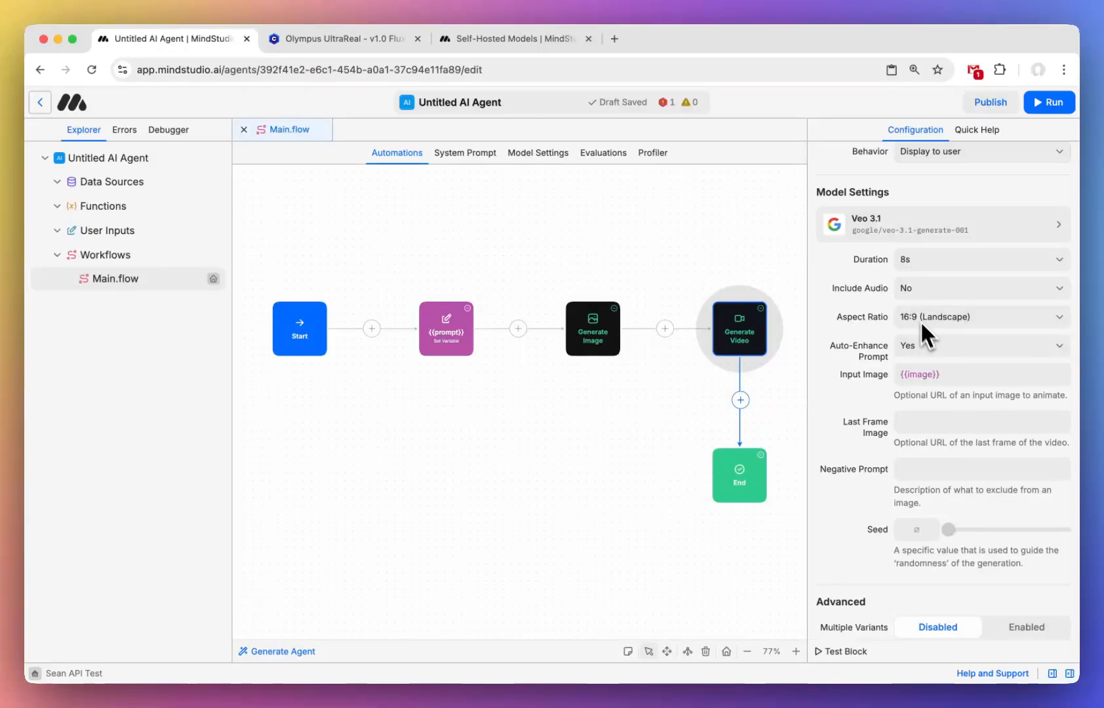
scroll(866, 423, "down", 1)
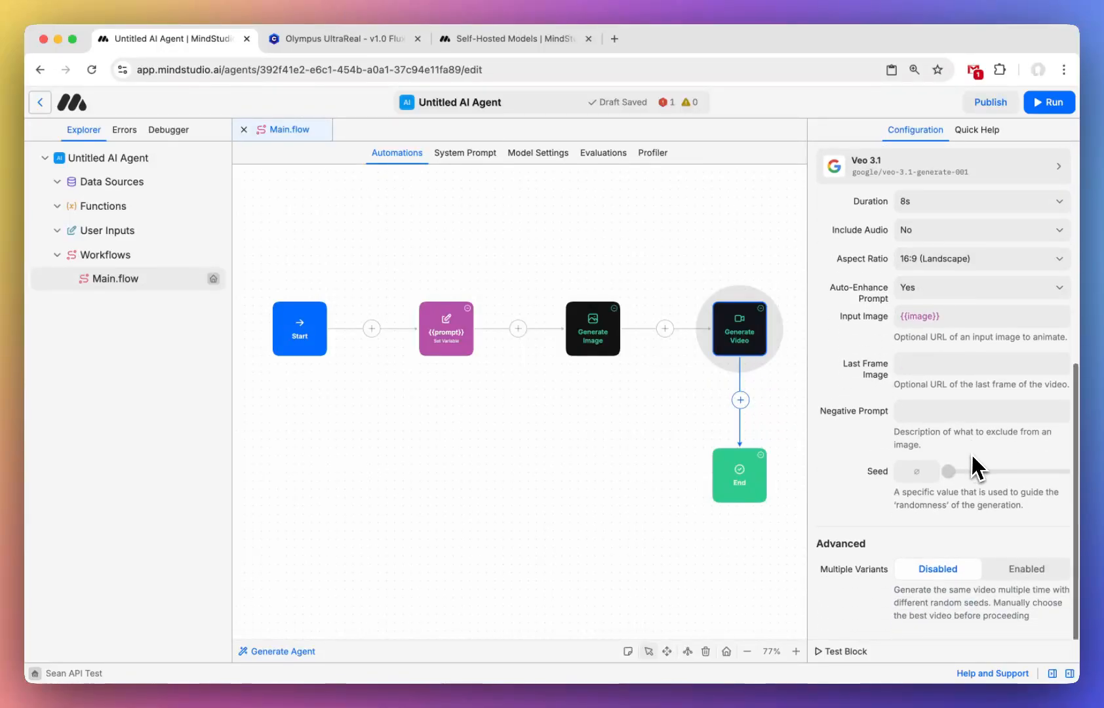
scroll(903, 419, "down", 1)
scroll(903, 421, "up", 5)
scroll(902, 420, "up", 2)
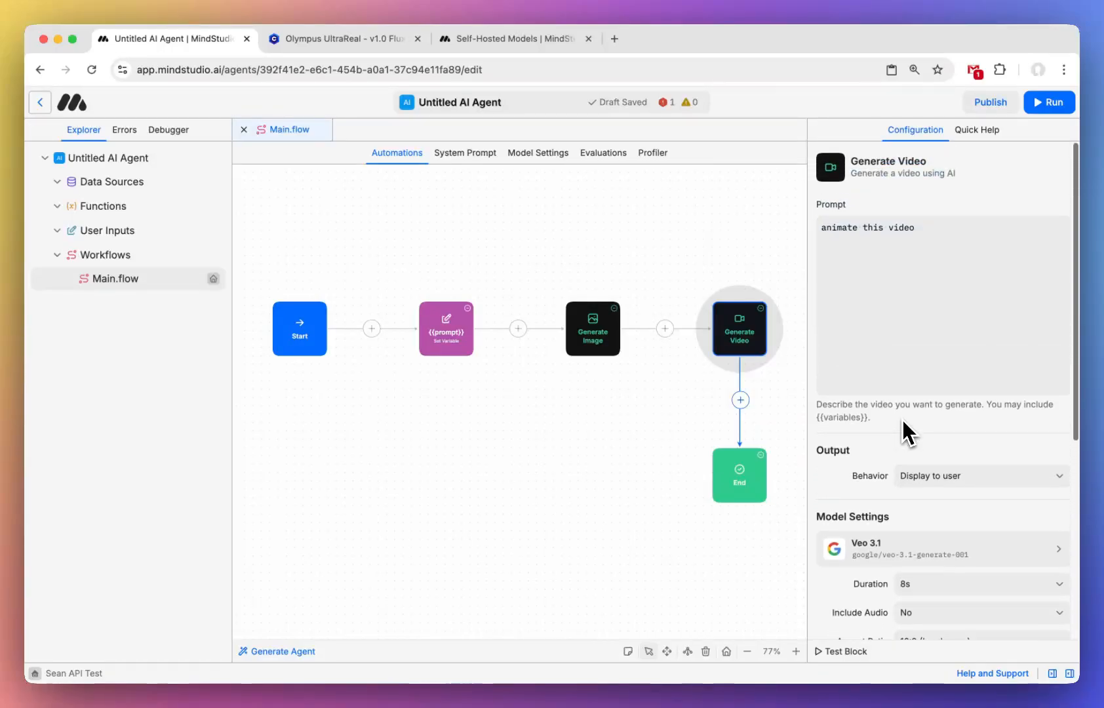
scroll(912, 489, "down", 10)
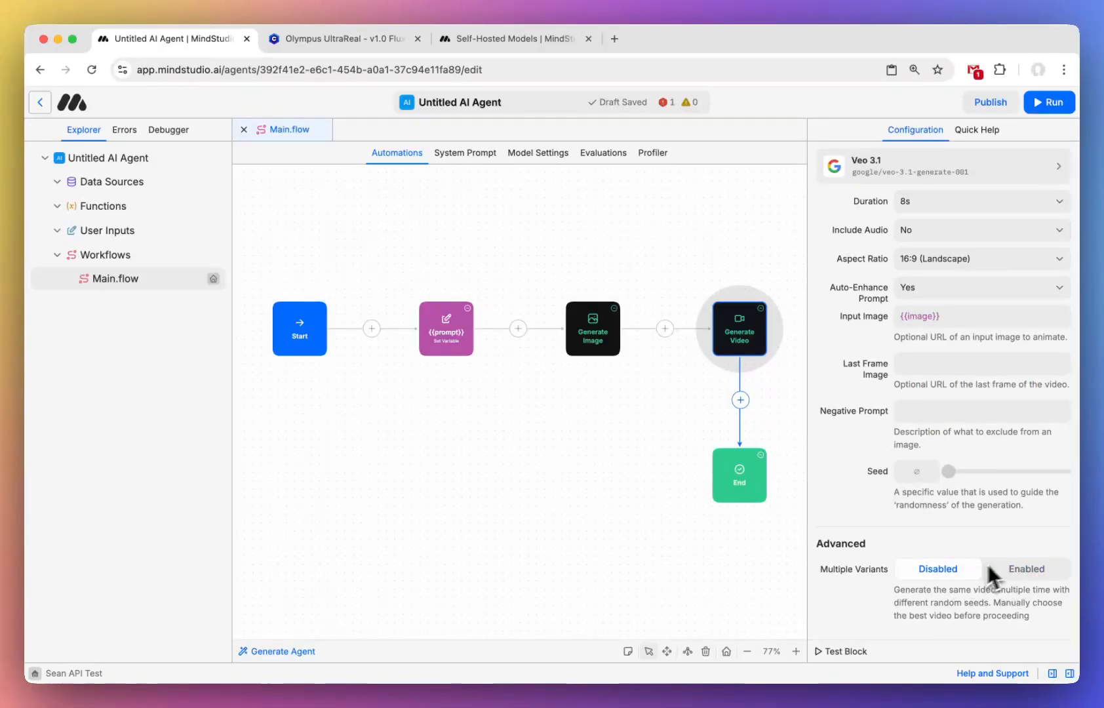
left_click(653, 440)
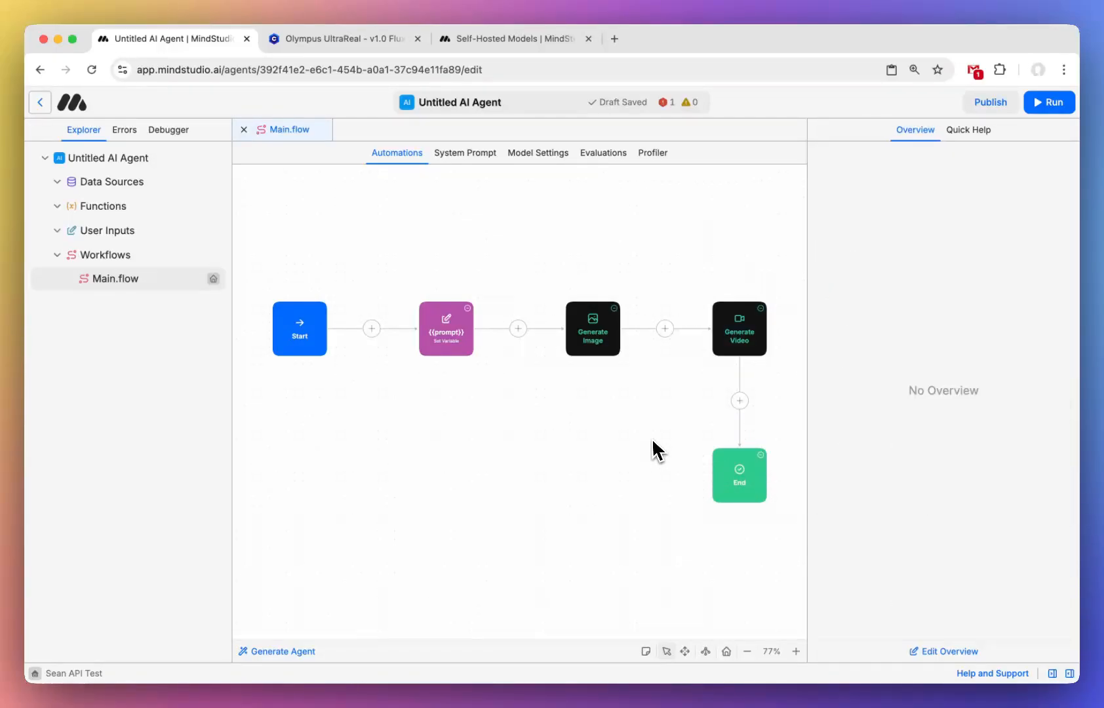
Open the value of the {{prompt}} Set Variable block for editing.
left_click(597, 332)
left_click(444, 324)
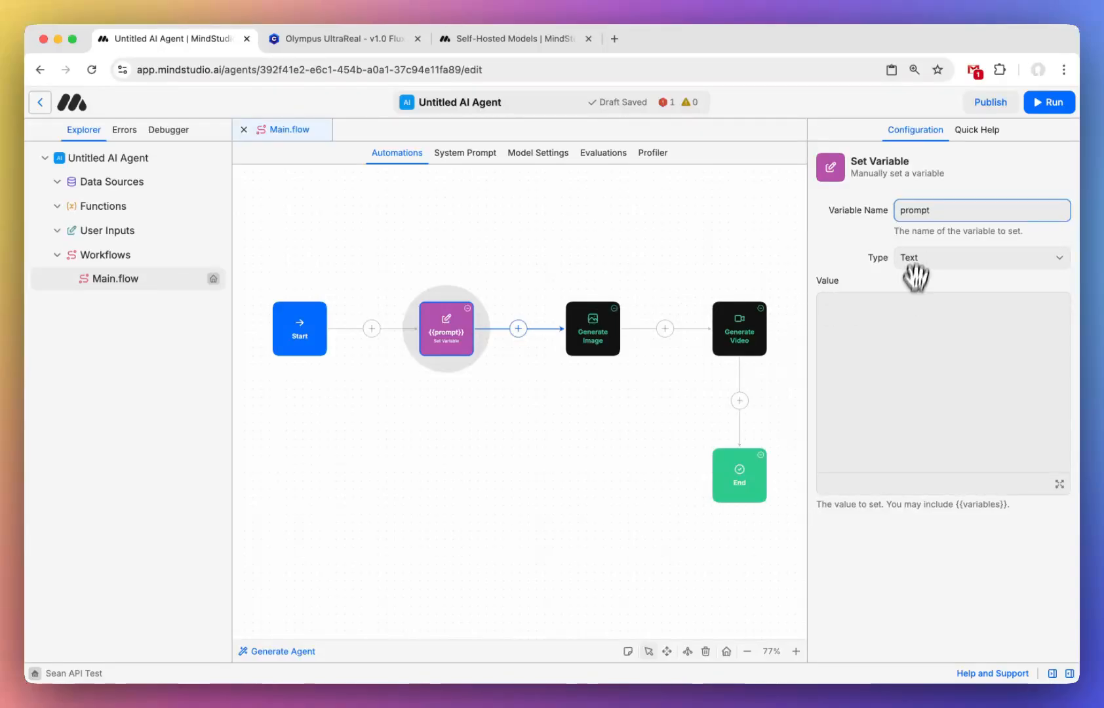
left_click(907, 369)
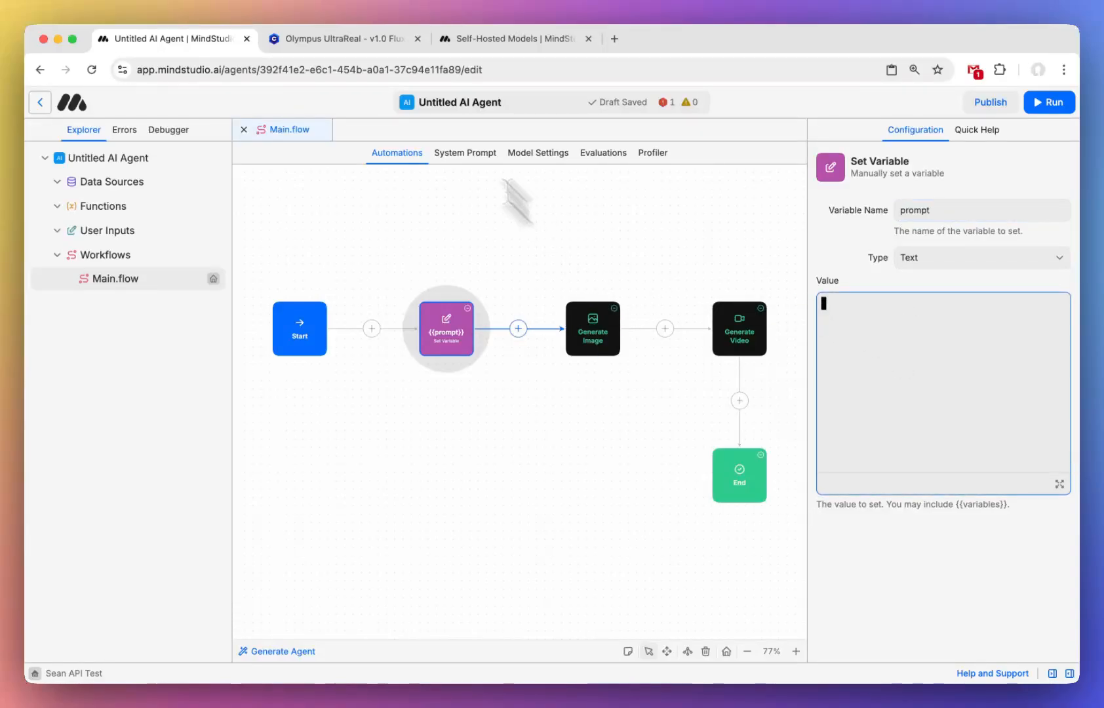
Switch to the Civitai Olympus UltraReal page, open the example image of the running woman, and expand its full prompt.
left_click(343, 41)
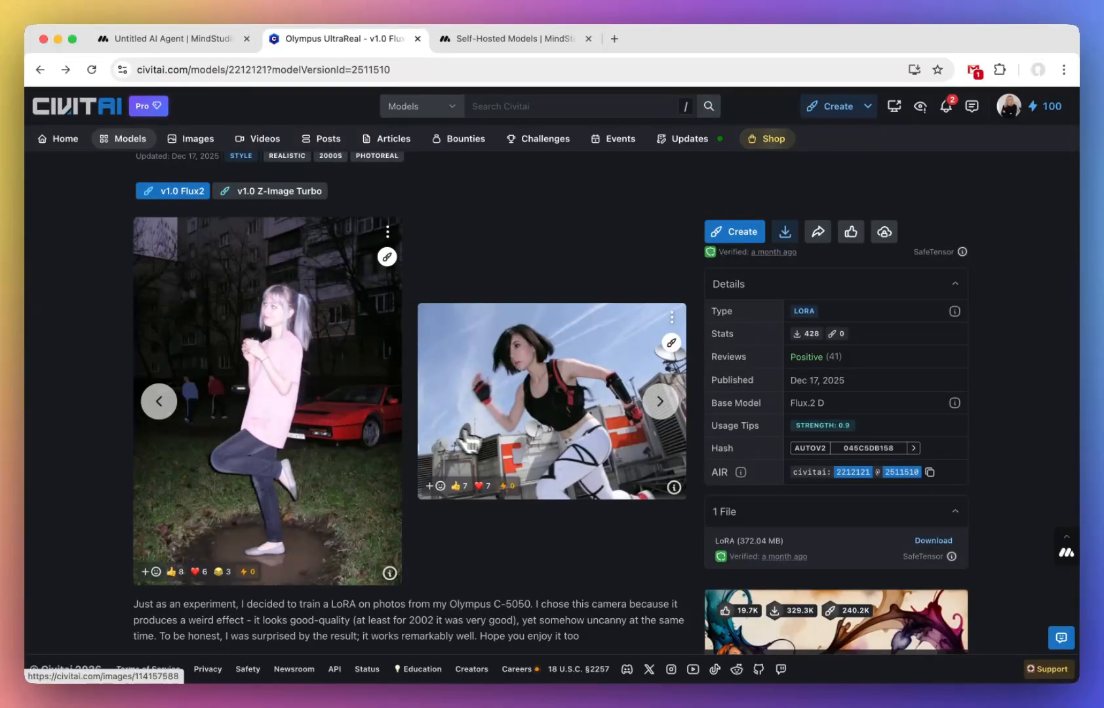
left_click(528, 437)
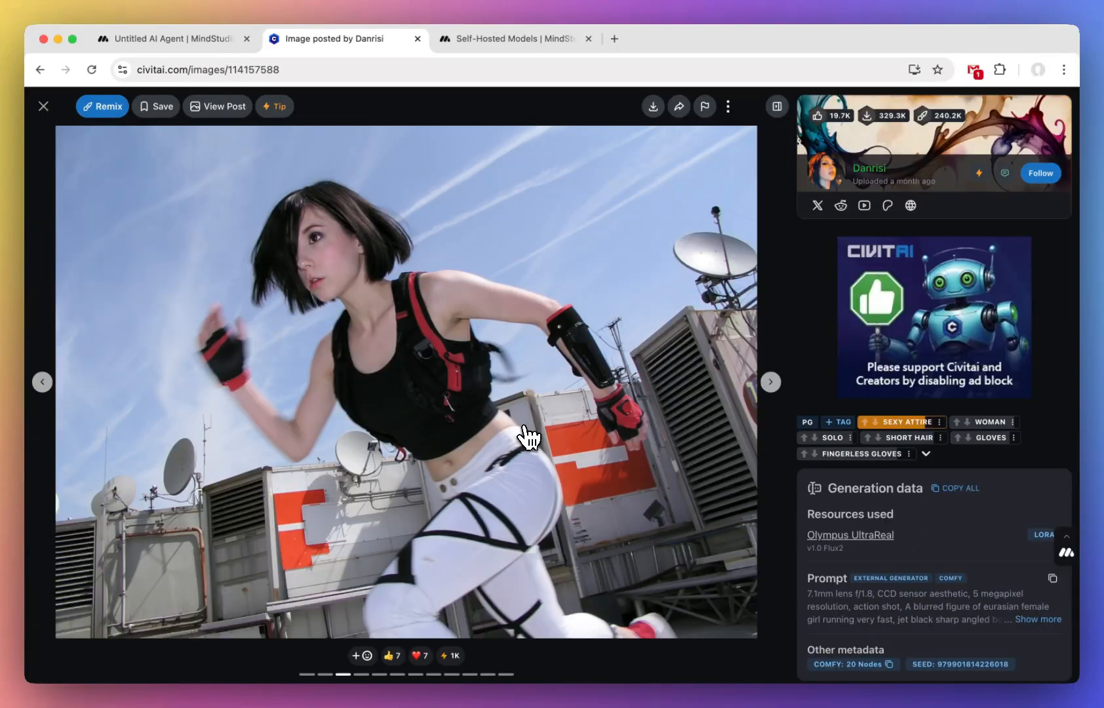
scroll(906, 500, "down", 3)
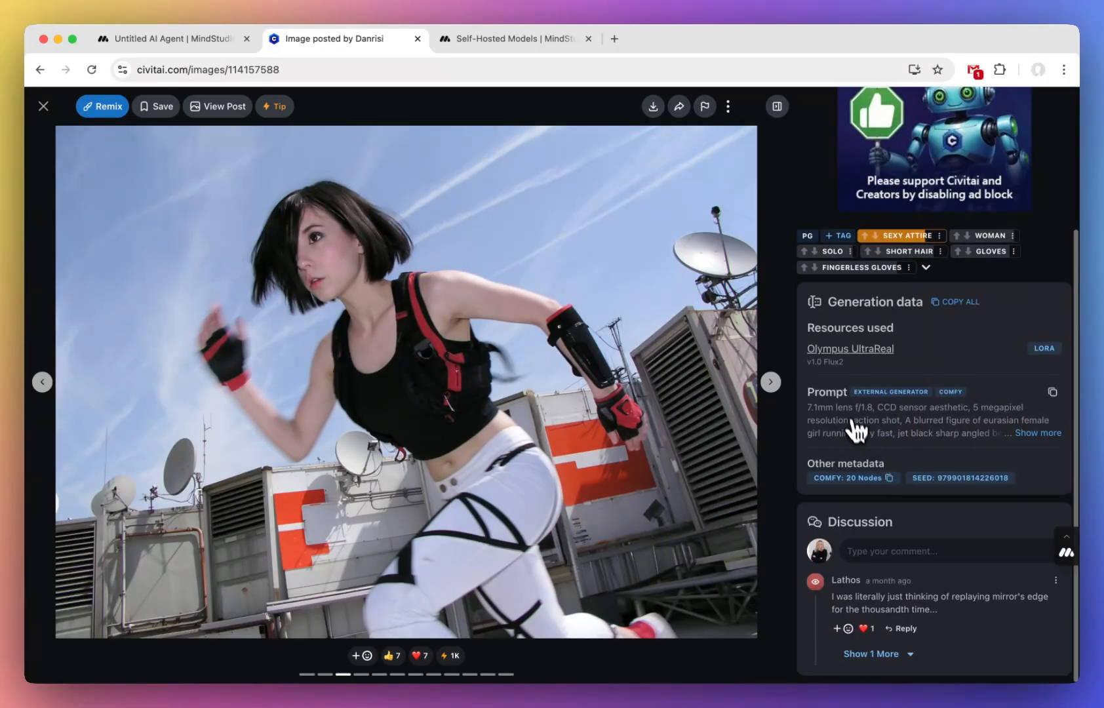
left_click(1048, 434)
scroll(1052, 444, "down", 2)
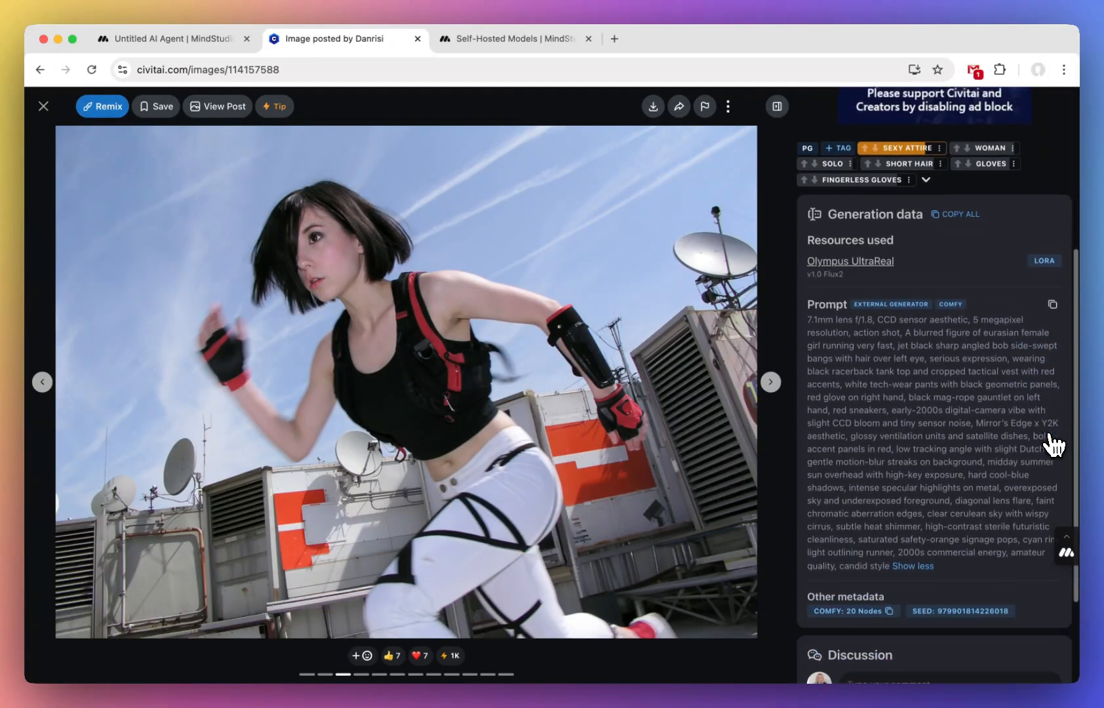
Return to MindStudio, paste the copied example prompt as the {{prompt}} variable's value, and expand the value editor.
left_click(467, 42)
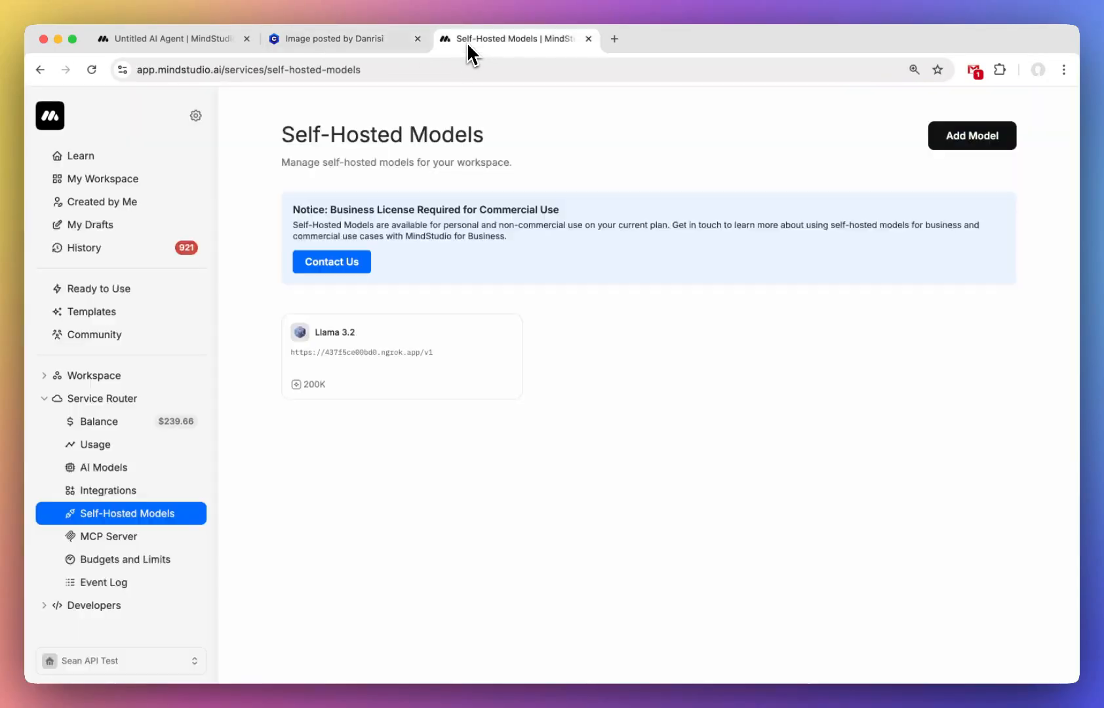
left_click(328, 37)
left_click(157, 43)
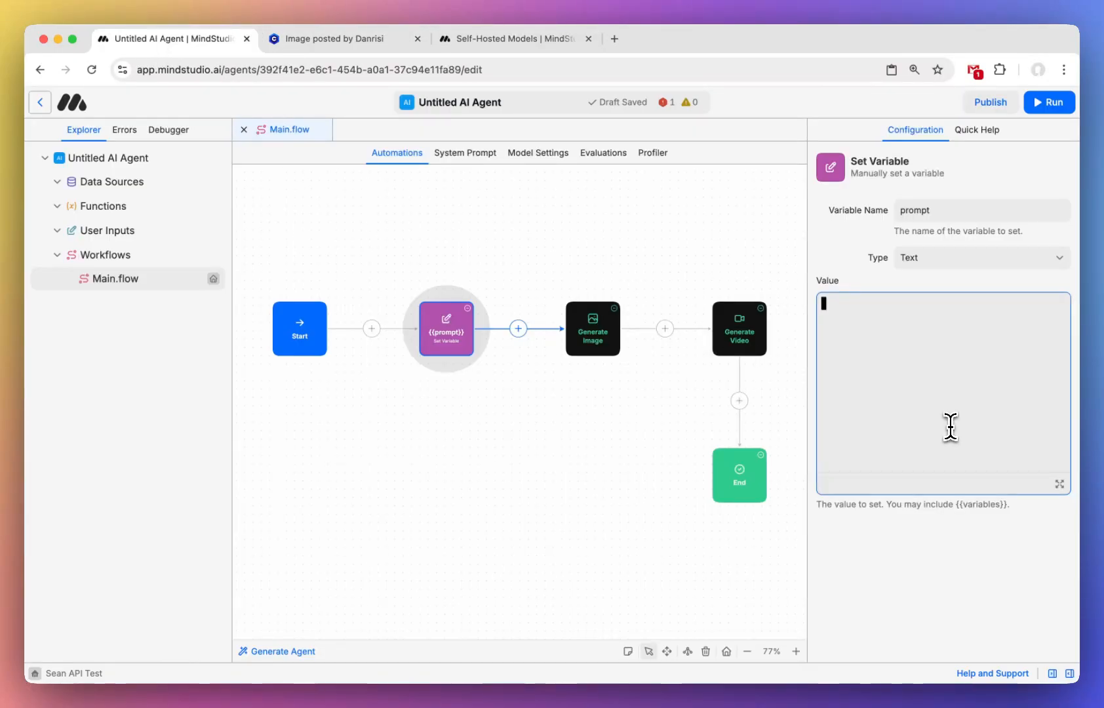
key("super+v")
left_click(1059, 484)
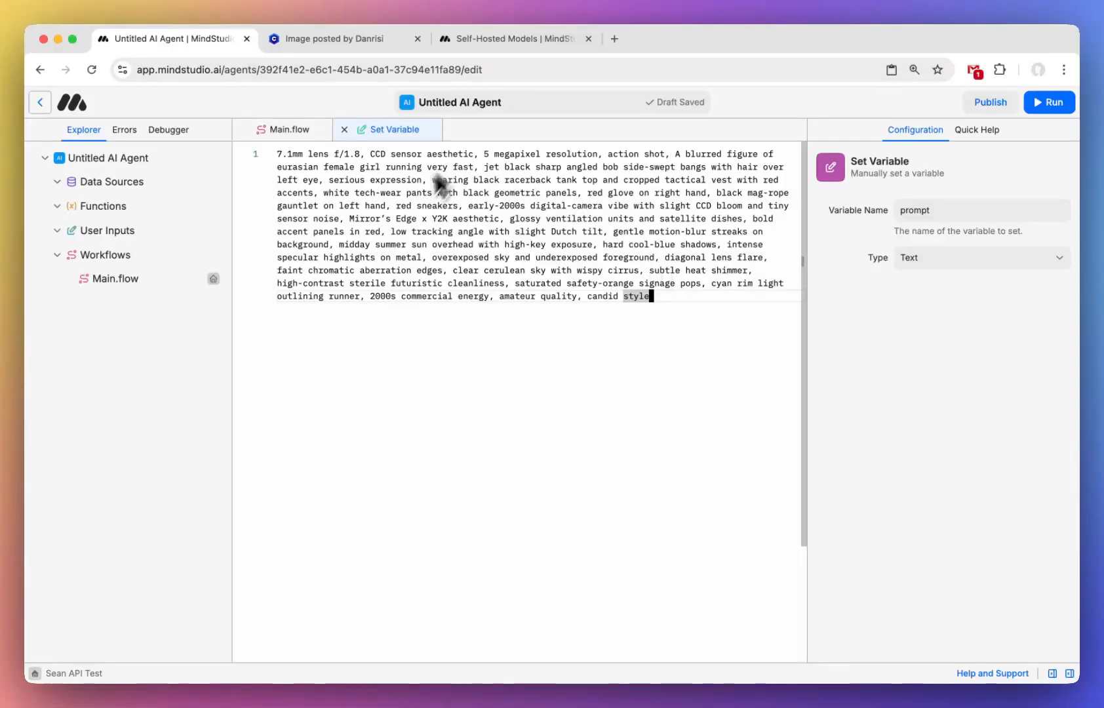
Change the racerback tank top's color in the prompt from black to yellow and close the expanded editor.
left_click(358, 41)
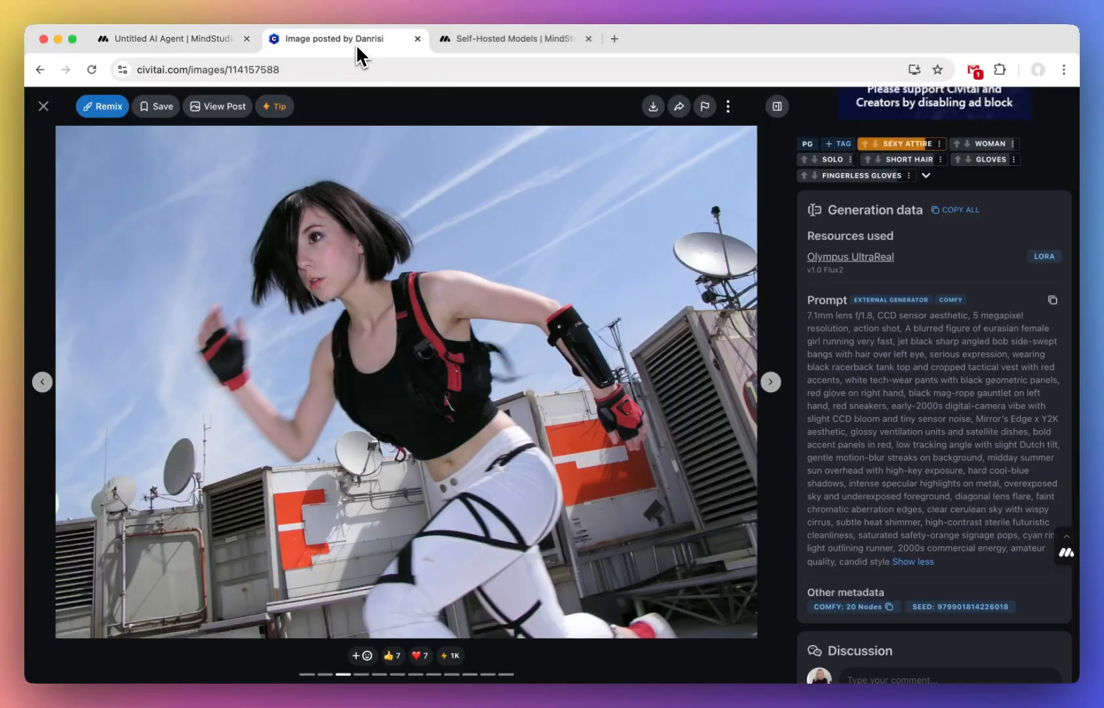
left_click(159, 41)
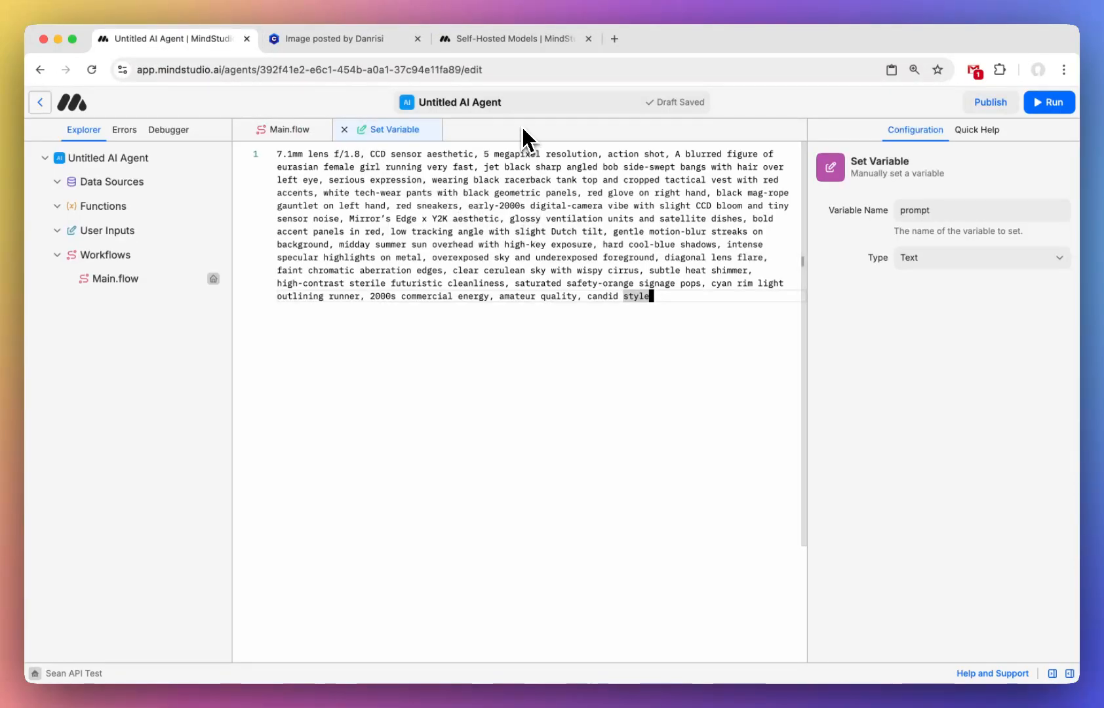
double_click(482, 179)
type("yellow")
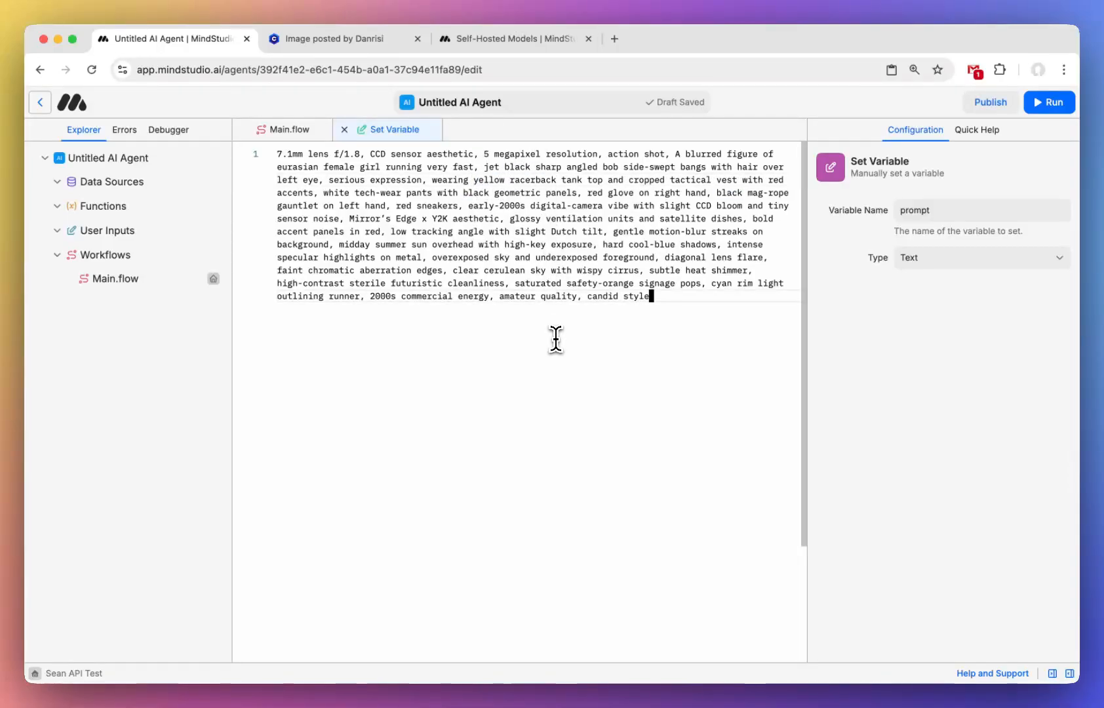
double_click(730, 193)
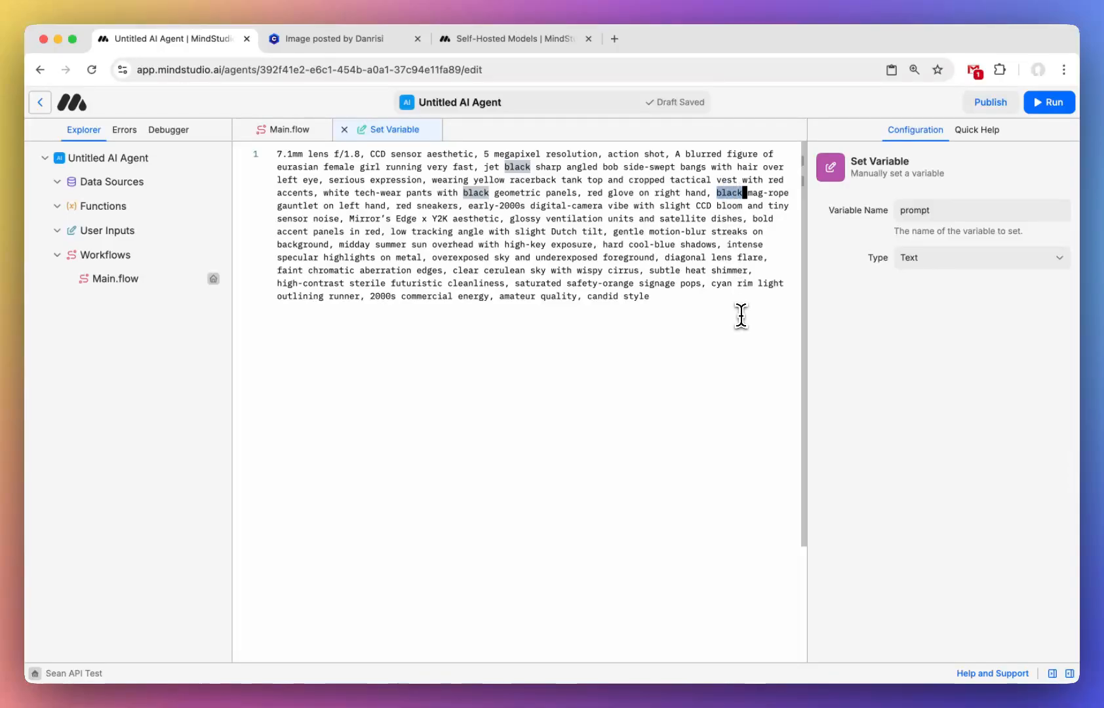
left_click(345, 130)
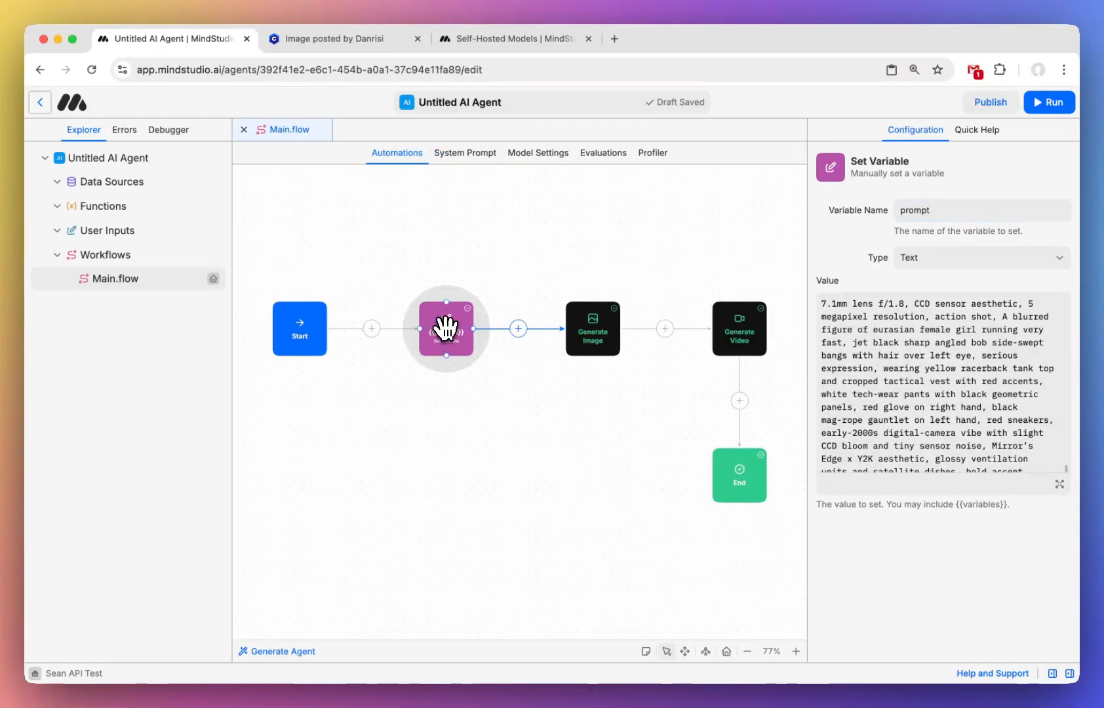
Review the Generate Image block's LoRA and variant settings and the Generate Video block's model settings.
left_click(593, 324)
scroll(877, 259, "down", 5)
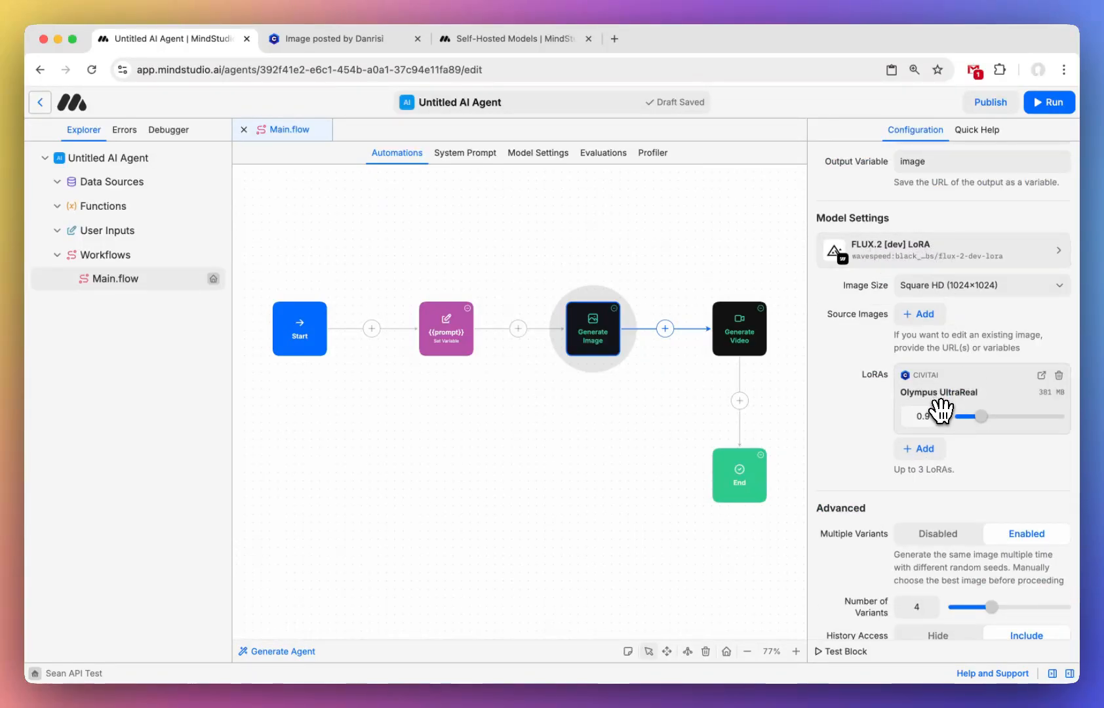
left_click_drag(935, 416, 896, 416)
left_click(853, 398)
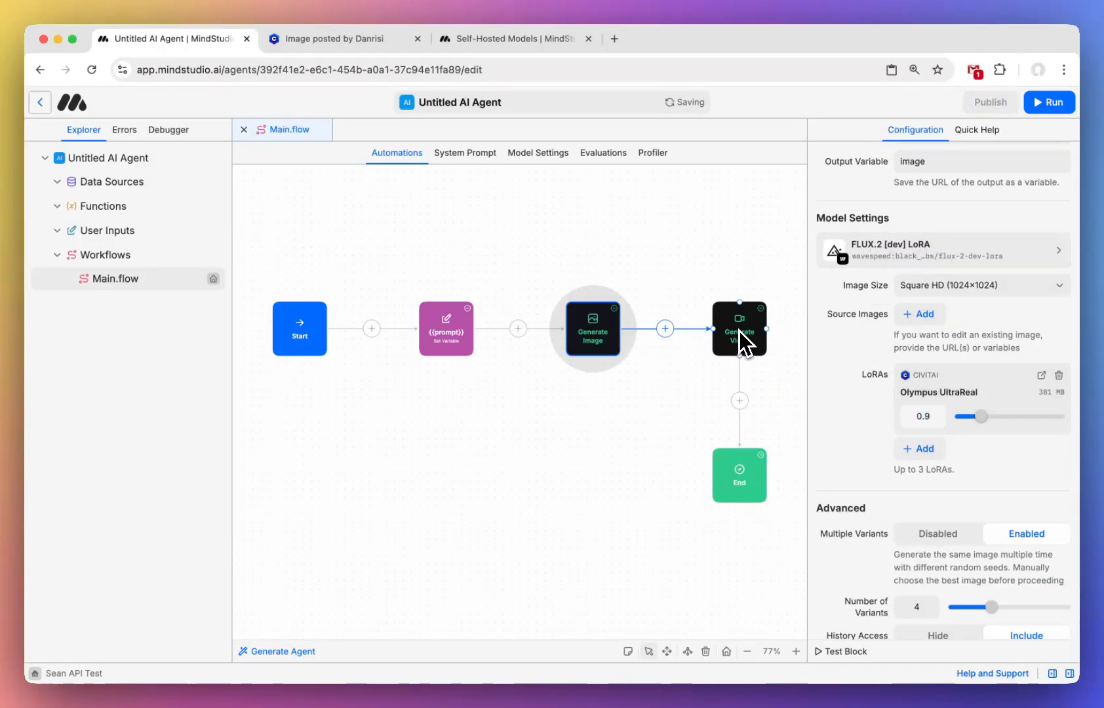
scroll(905, 487, "down", 2)
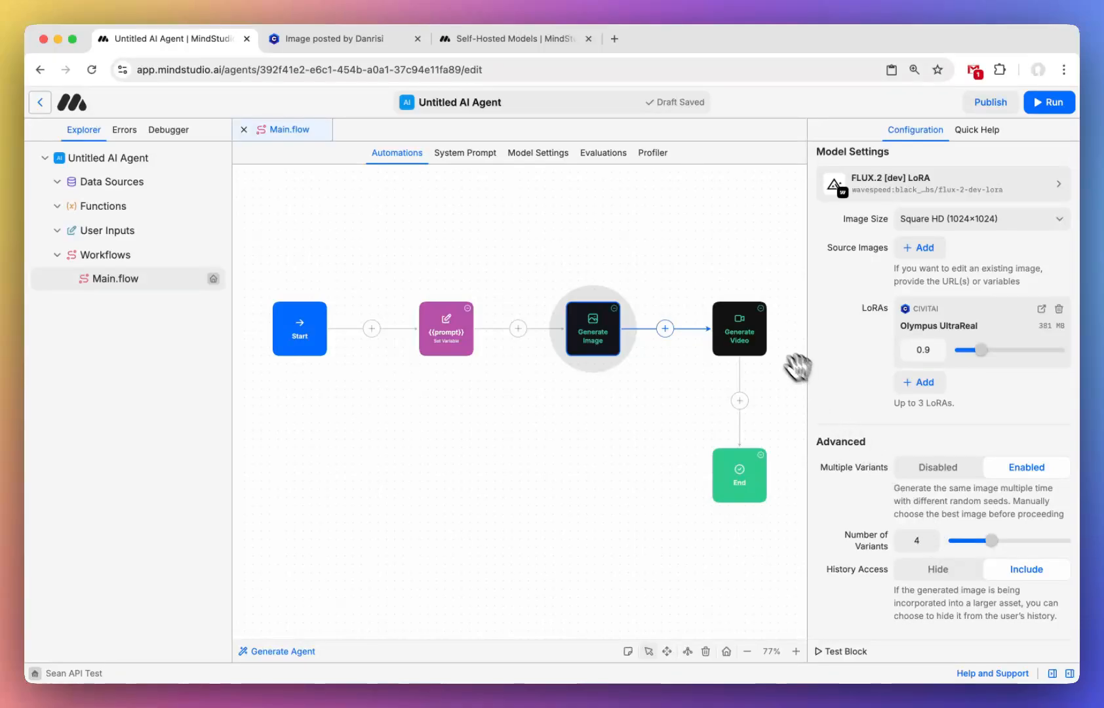
left_click(742, 329)
scroll(886, 369, "down", 5)
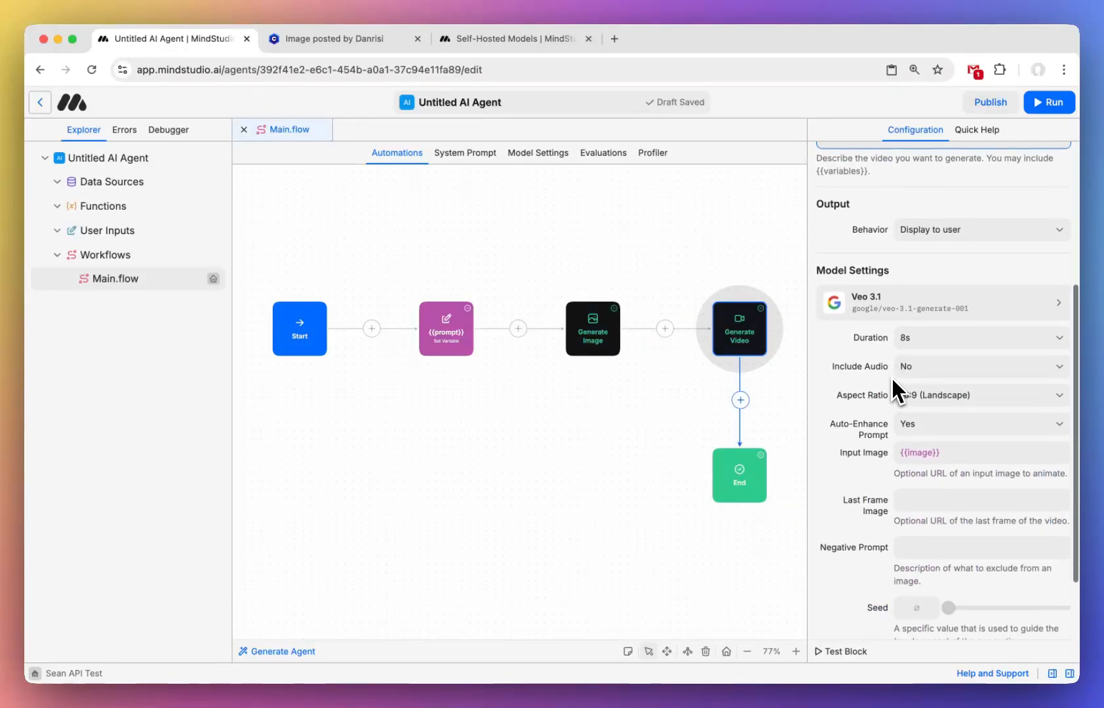
scroll(892, 378, "down", 2)
scroll(853, 367, "up", 10)
Add a debugger breakpoint after the Generate Image block.
left_click(594, 328)
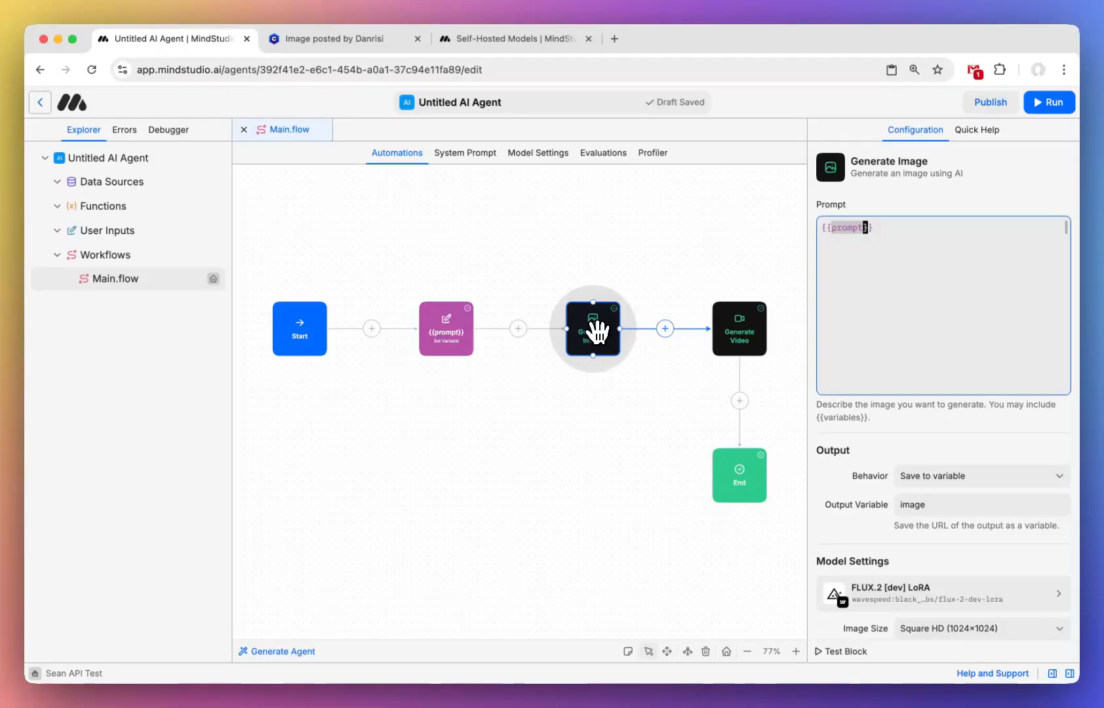
right_click(592, 329)
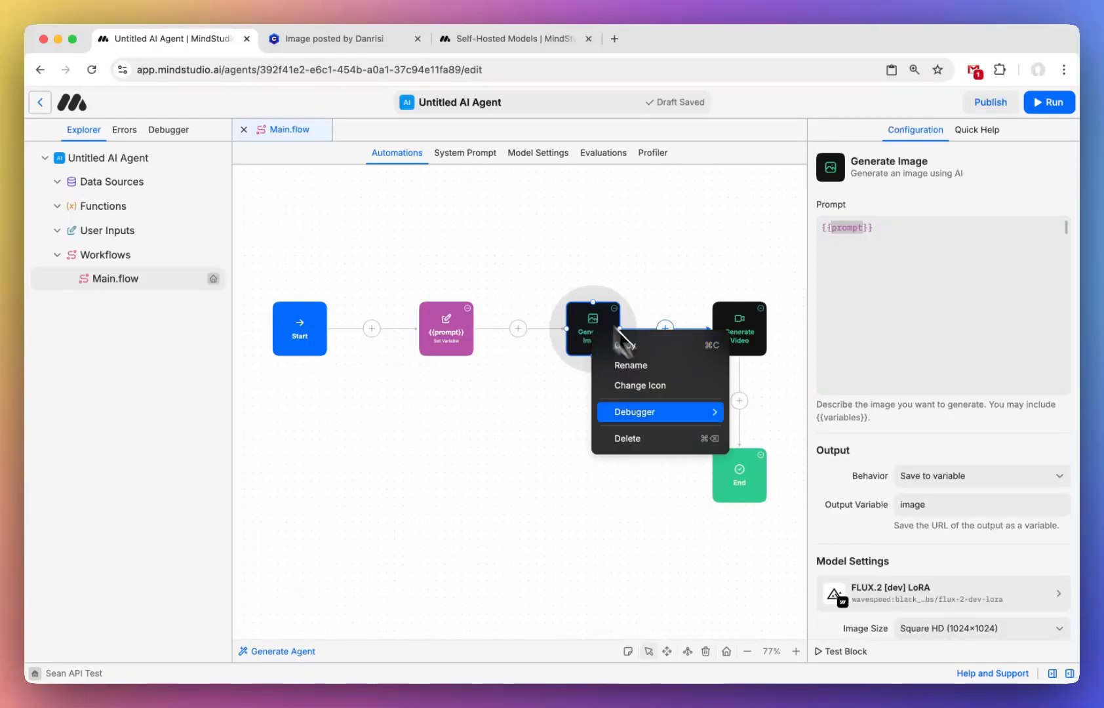
mouse_move(695, 413)
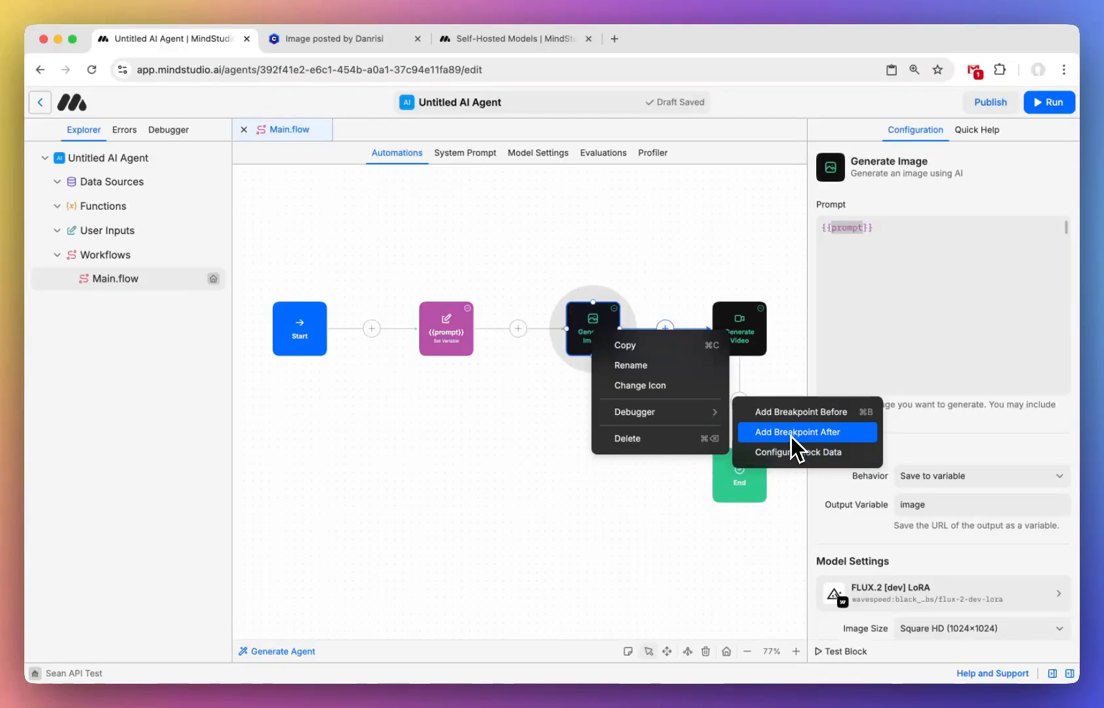
left_click(788, 431)
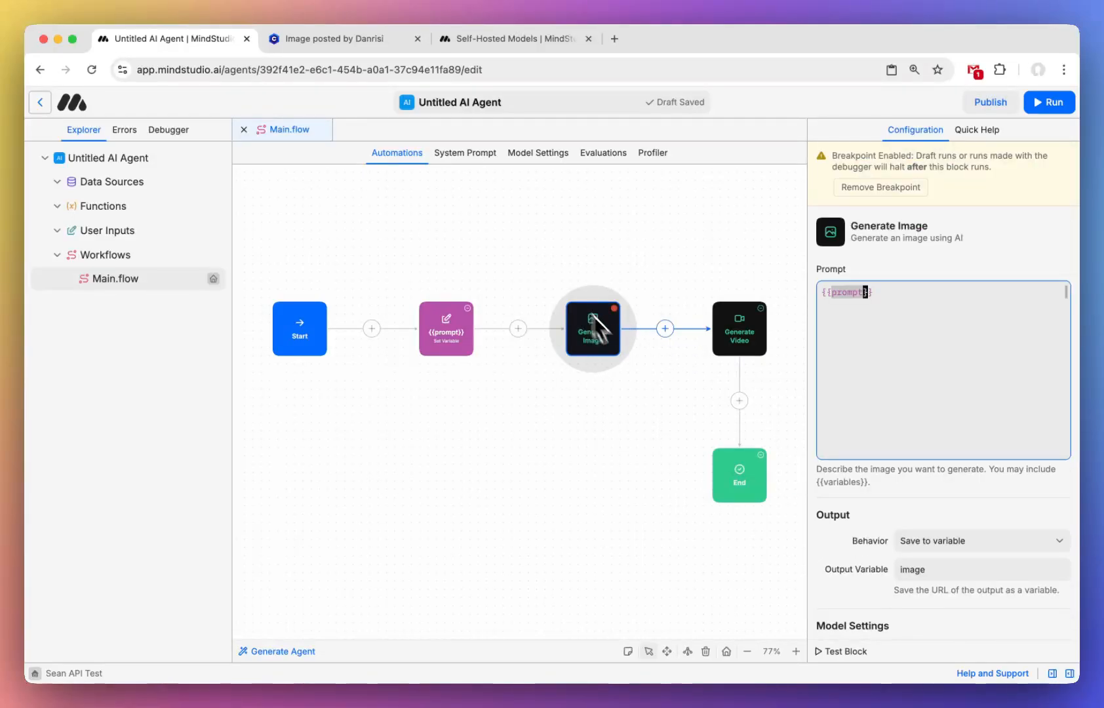
Remove the breakpoint from the Generate Image block.
left_click(744, 337)
left_click(590, 328)
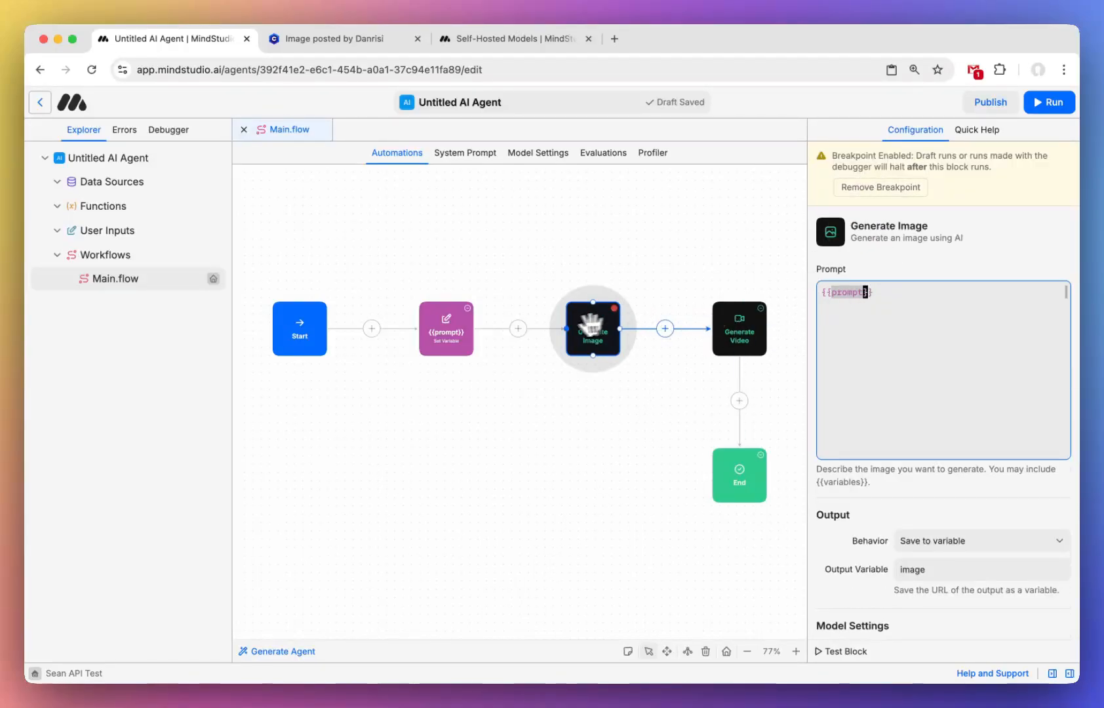
left_click(852, 187)
View the Generate Image block's mock data configuration and cancel it without saving.
right_click(597, 328)
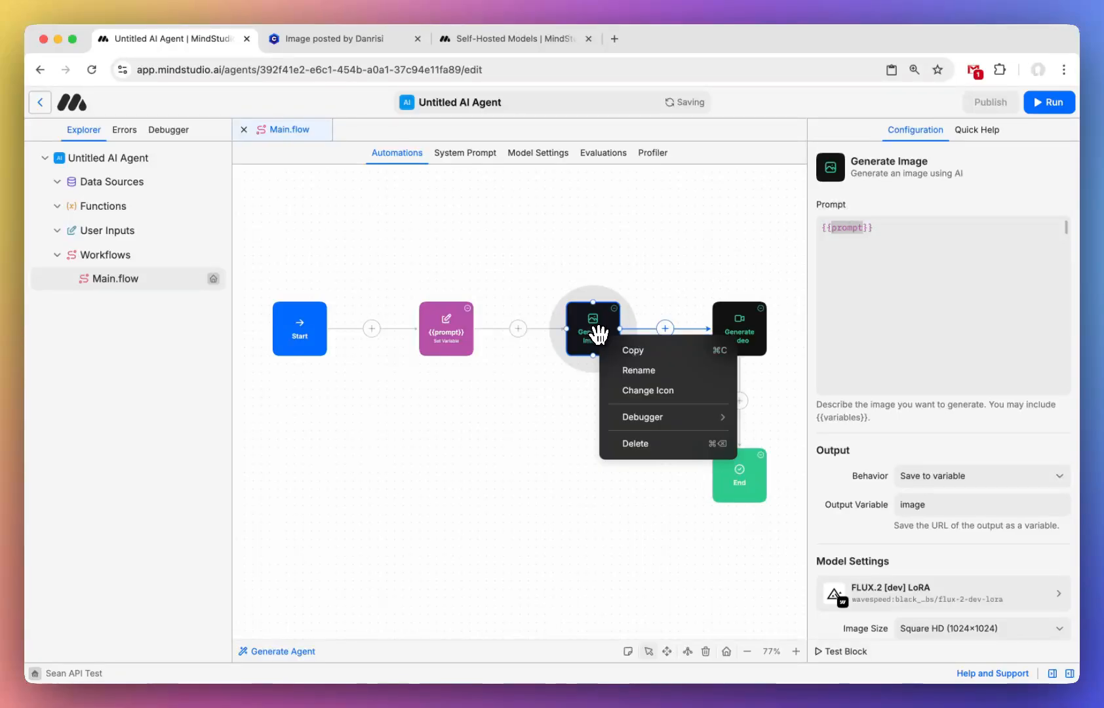
mouse_move(688, 418)
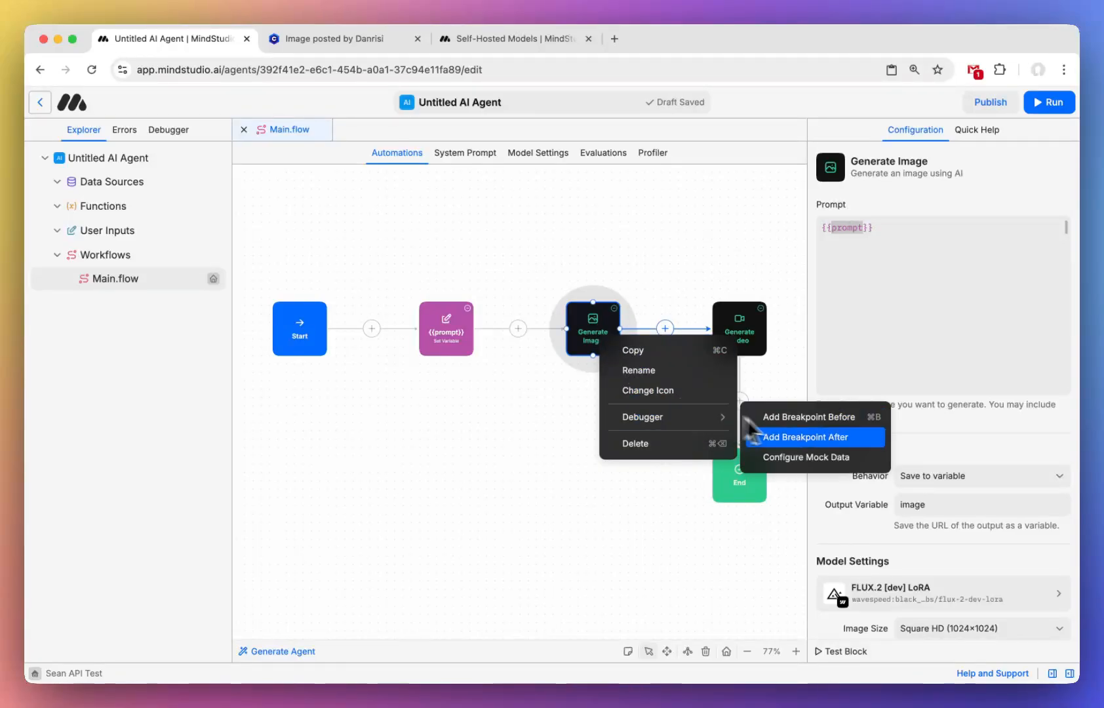
left_click(813, 460)
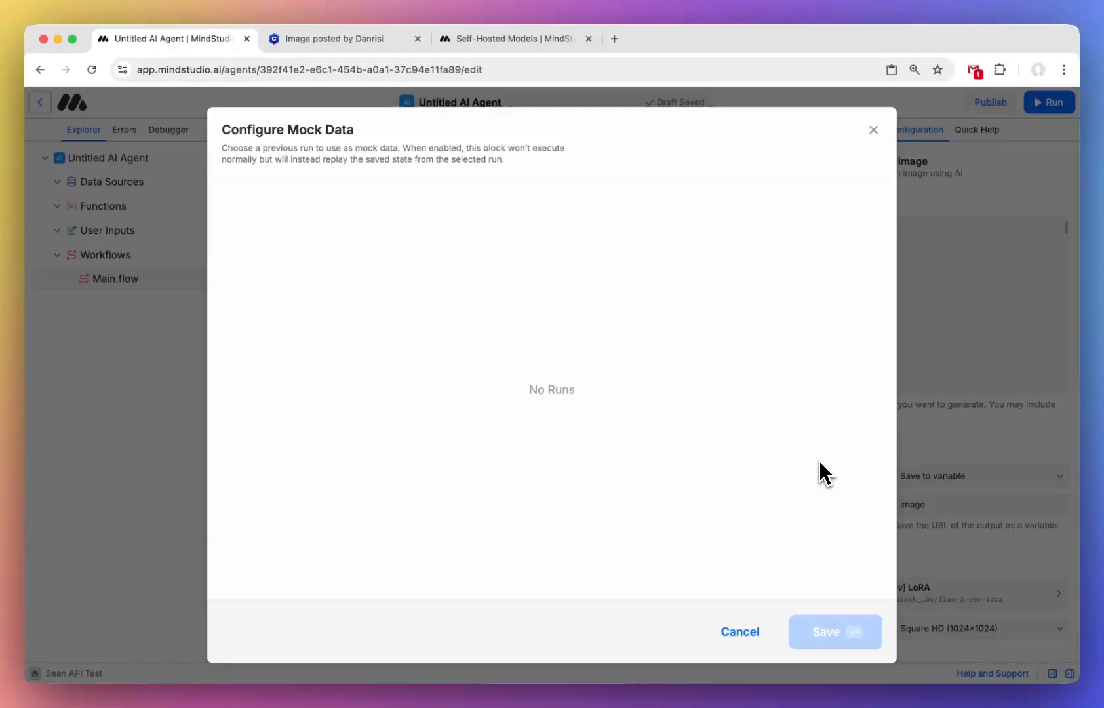
left_click(740, 633)
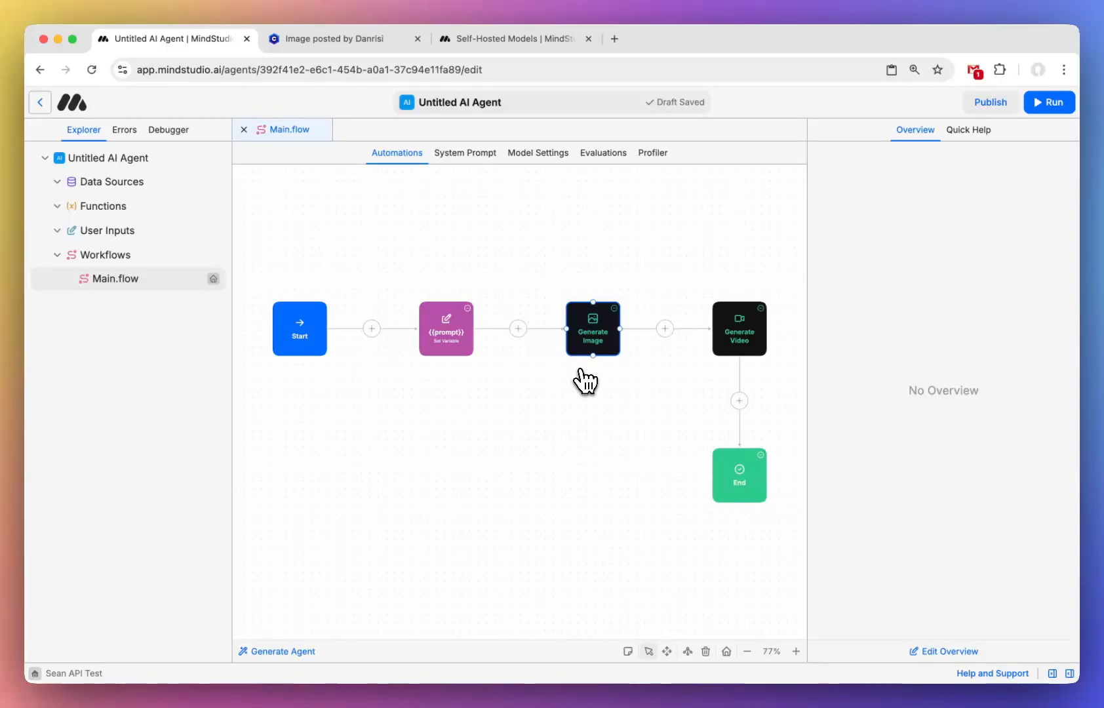
Check the Generate Image block and the Generate Video block's prompt and settings once more before running, and deselect the blocks.
left_click(611, 325)
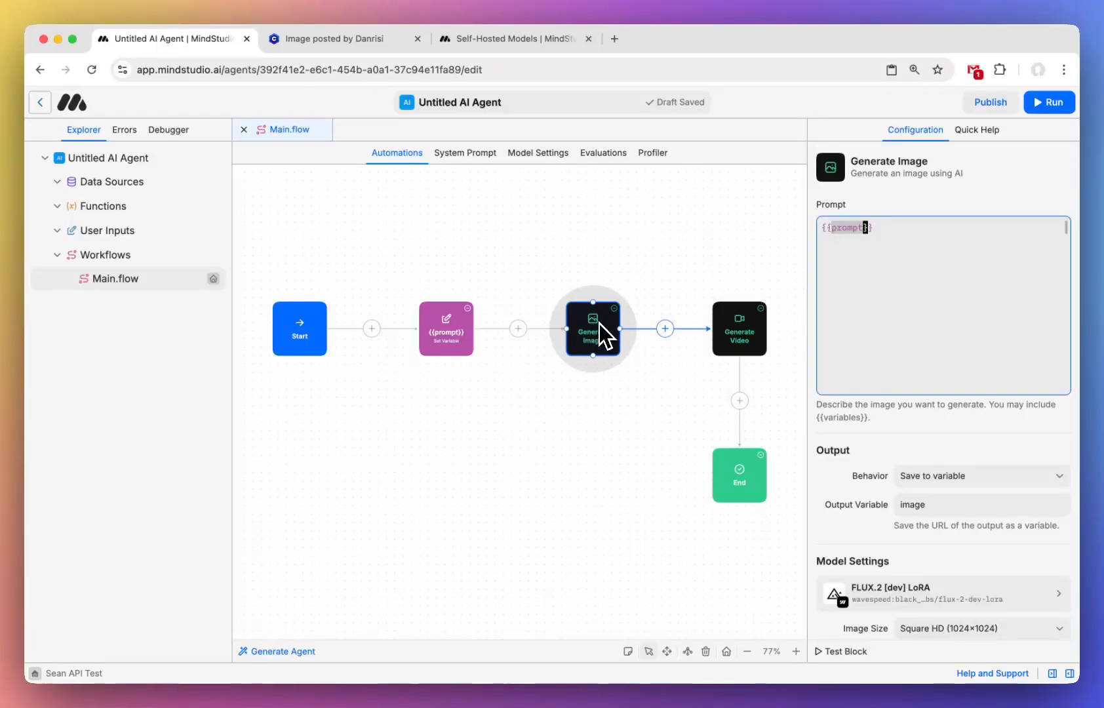
left_click(737, 321)
left_click(949, 288)
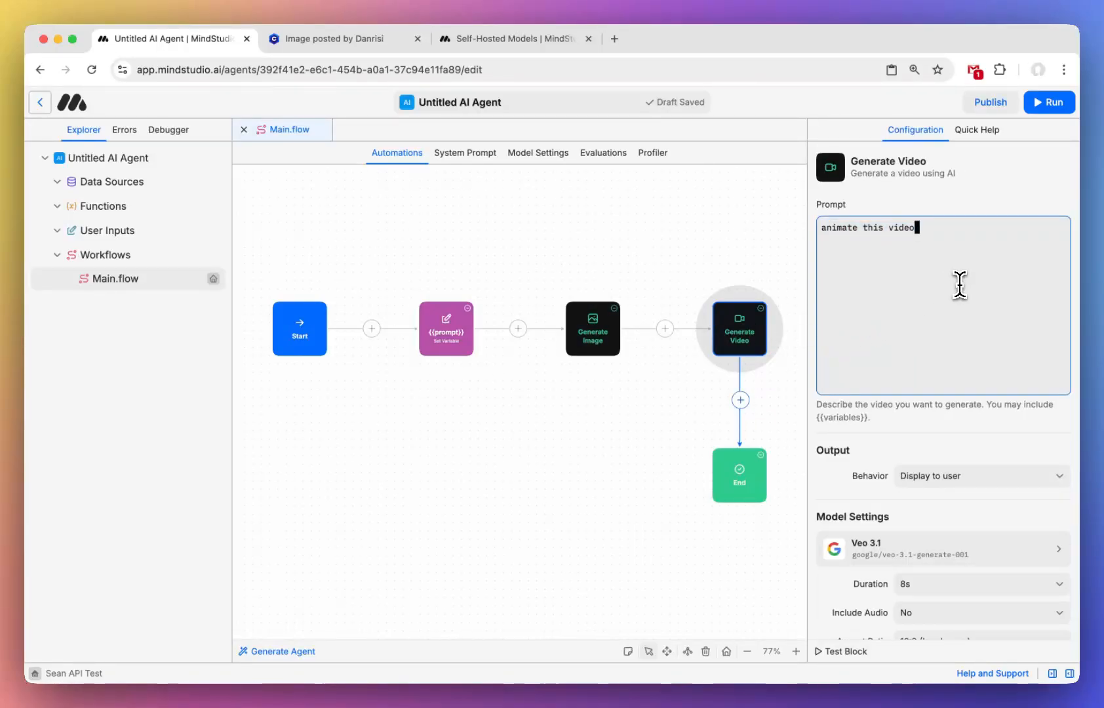
scroll(928, 420, "down", 5)
scroll(920, 476, "up", 5)
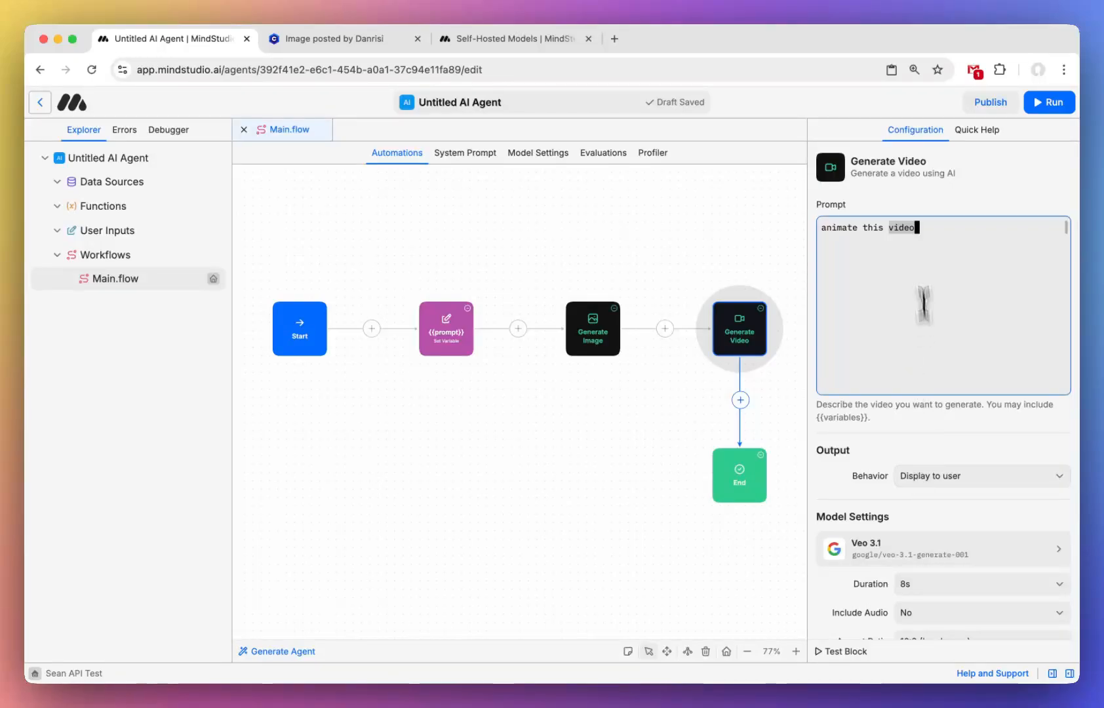
left_click(590, 325)
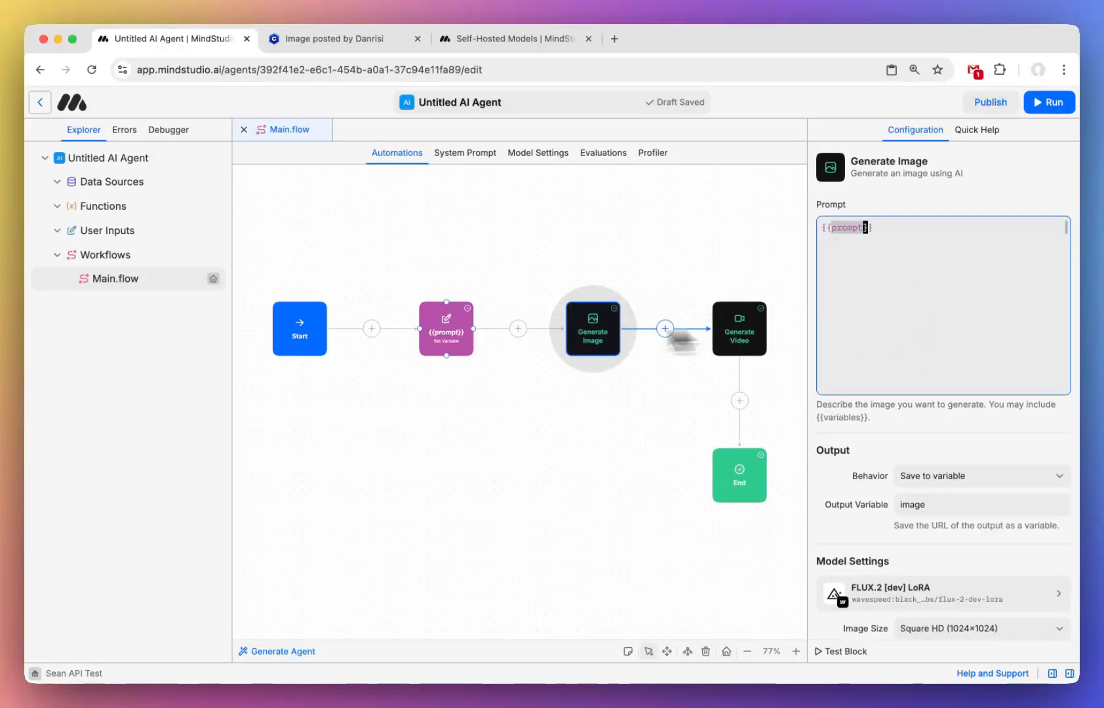
left_click(739, 328)
scroll(892, 347, "down", 5)
scroll(892, 344, "up", 5)
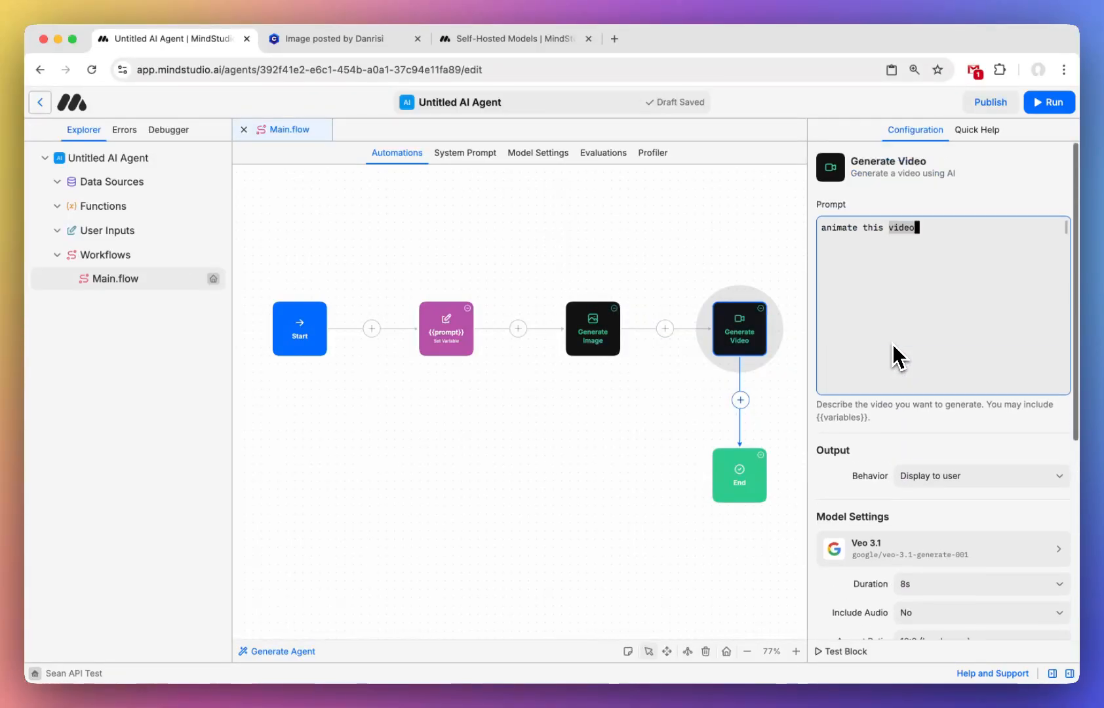
left_click(558, 431)
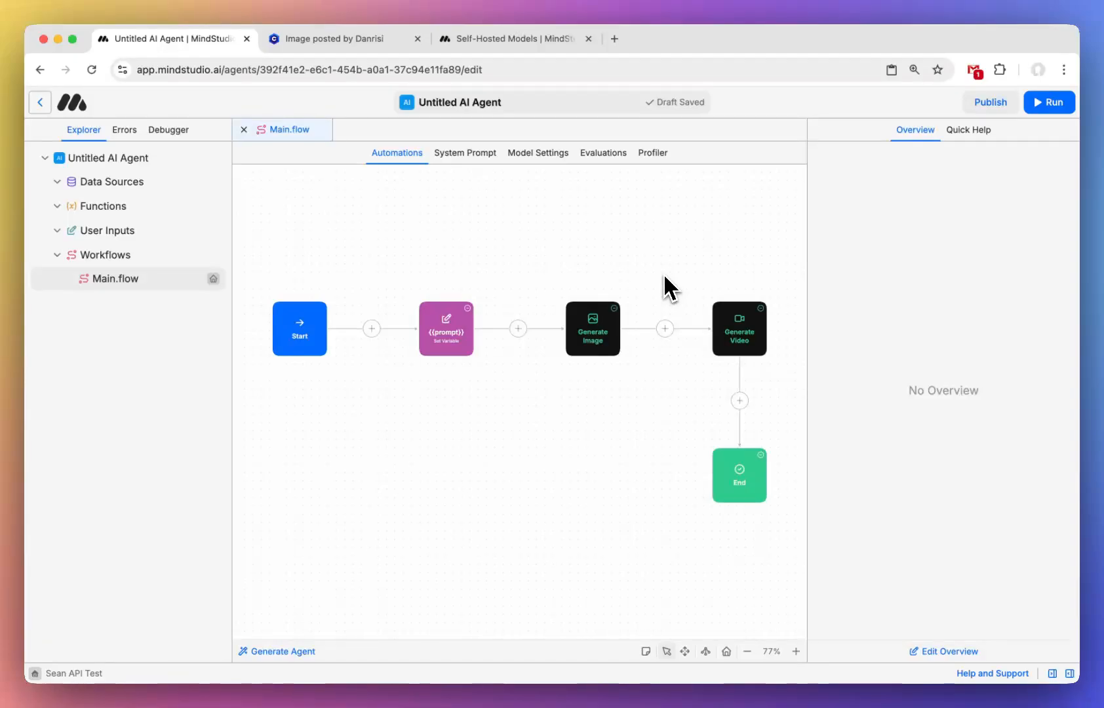
Run the agent, enlarge the debugger, and open the run log in its own tab to examine the generated image variants.
left_click(1053, 103)
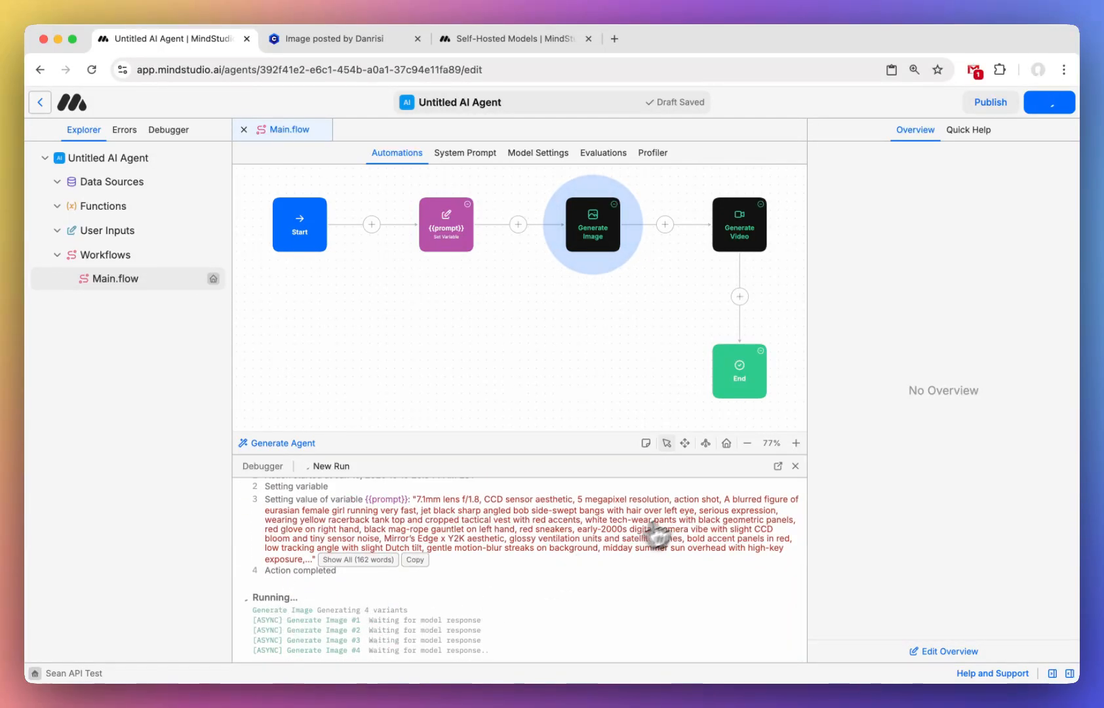
left_click_drag(700, 459, 684, 301)
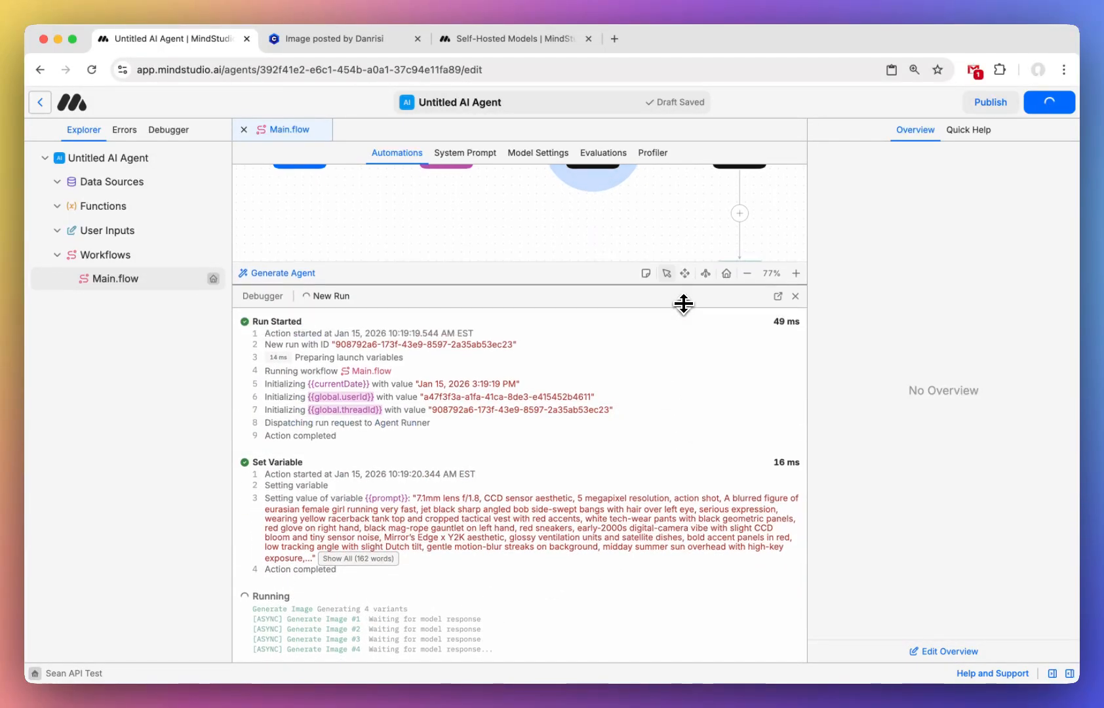
left_click(778, 295)
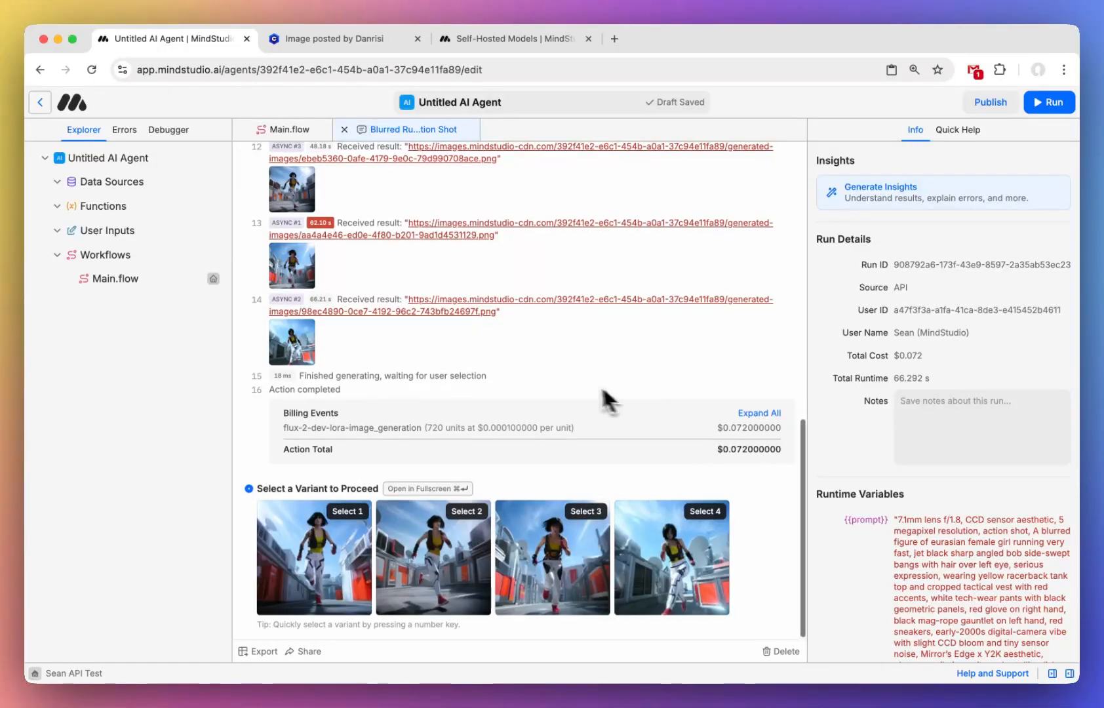
scroll(606, 395, "up", 3)
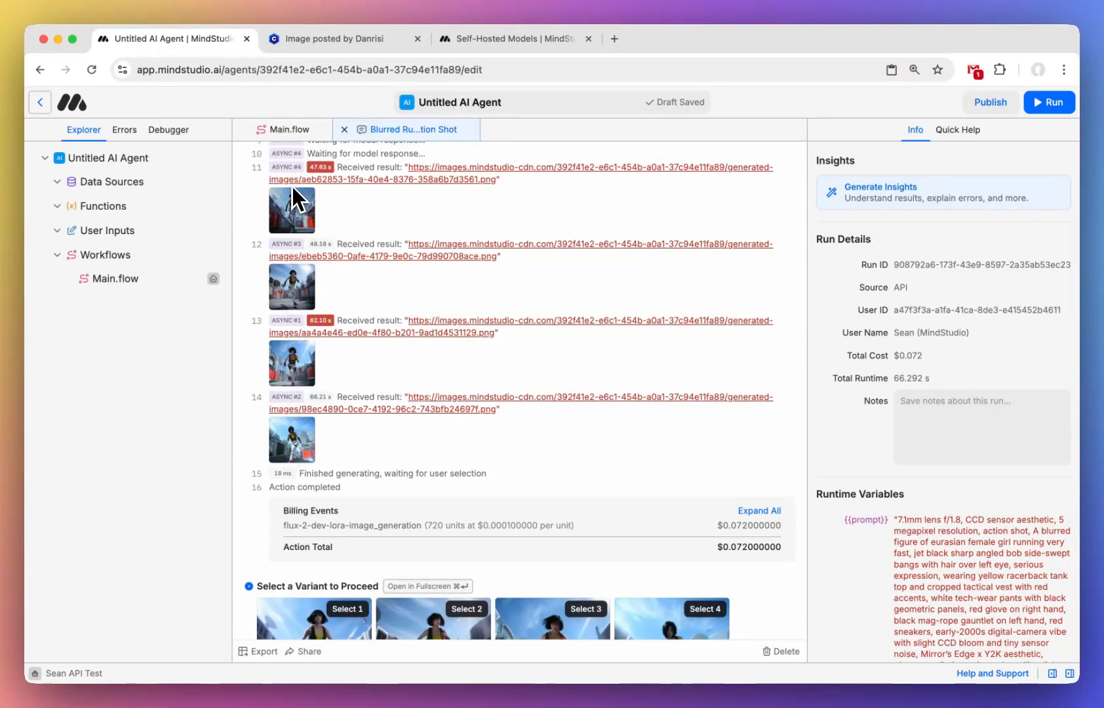
View the generated image variants in fullscreen, cycle through them several times to compare them, and close the viewer.
scroll(292, 459, "down", 3)
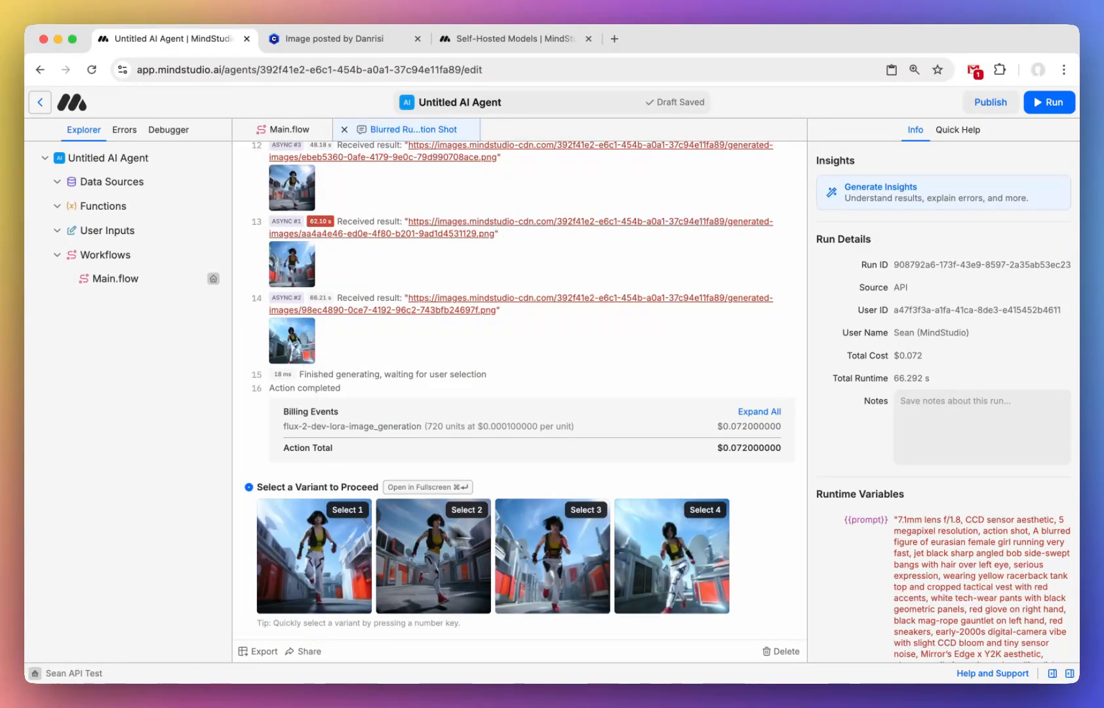
left_click(421, 491)
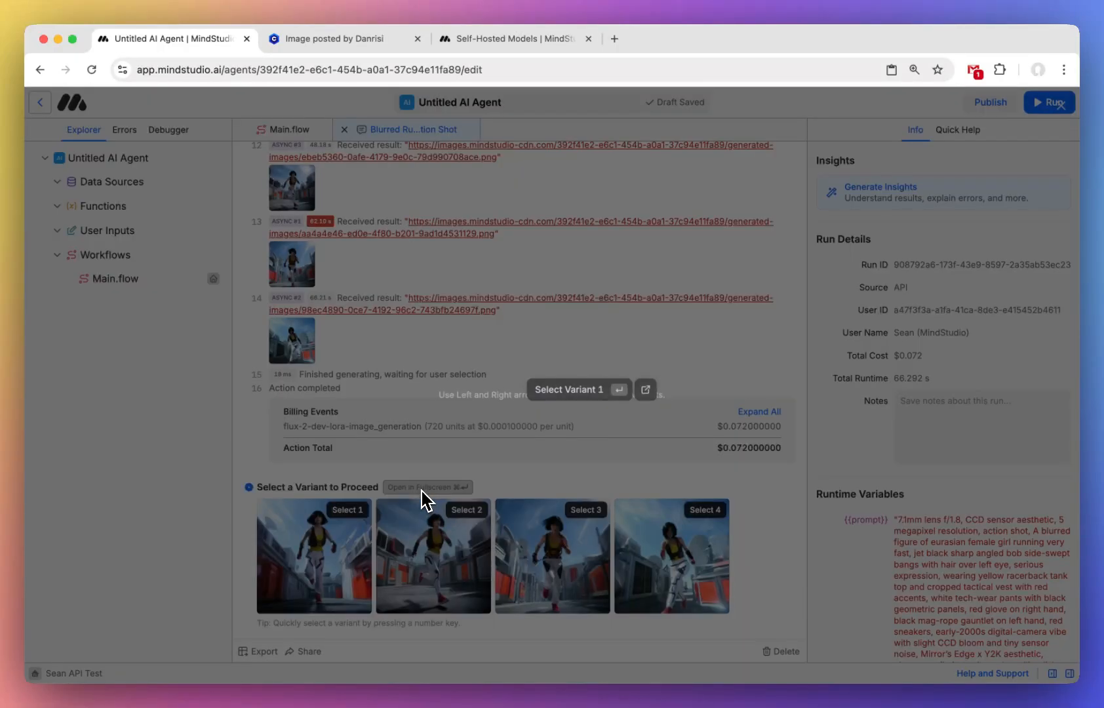
key("Right")
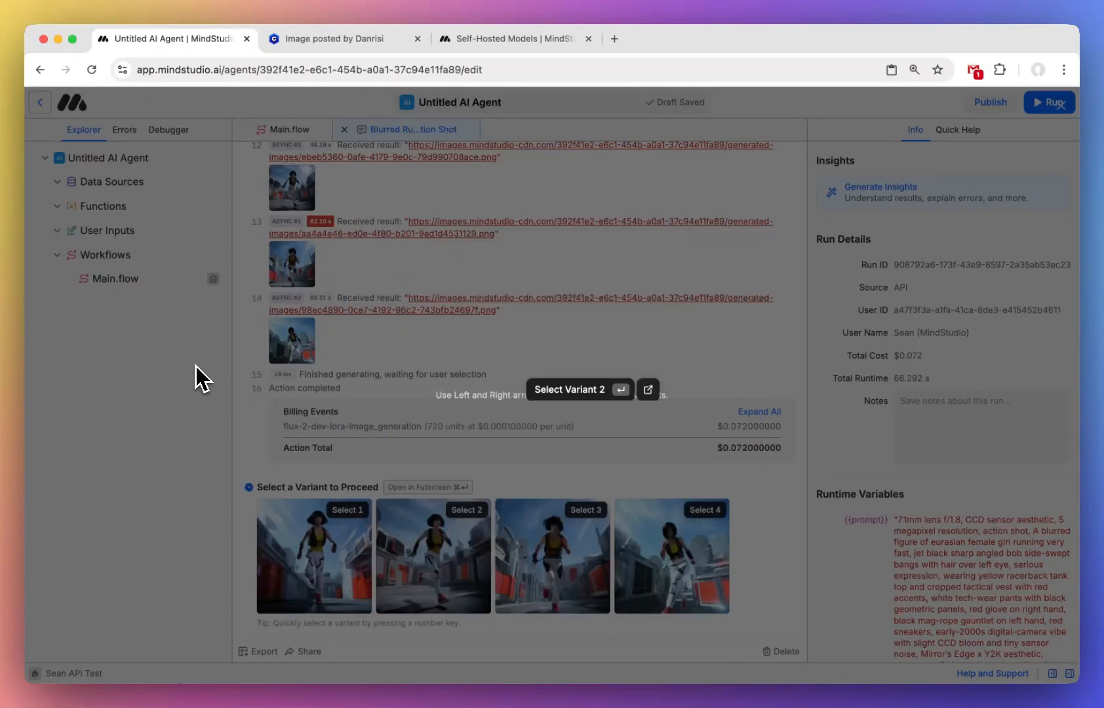
key("Right")
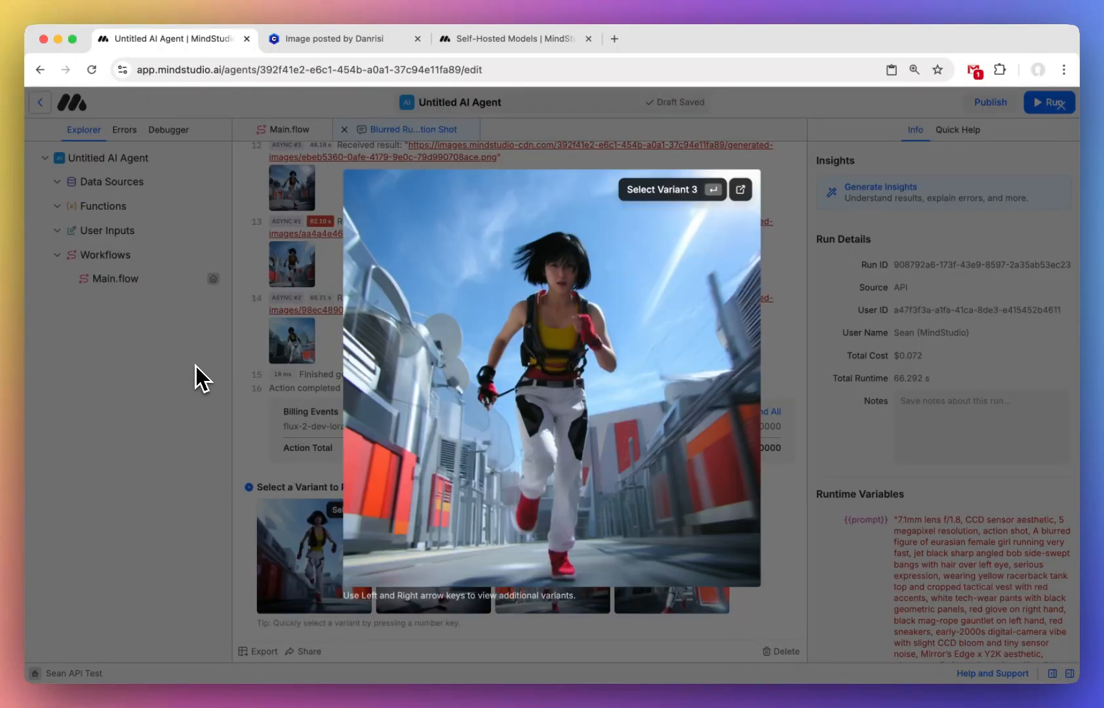
key("Right")
key("Right")
key("Right")
key("Right")
key("Right")
key("Right")
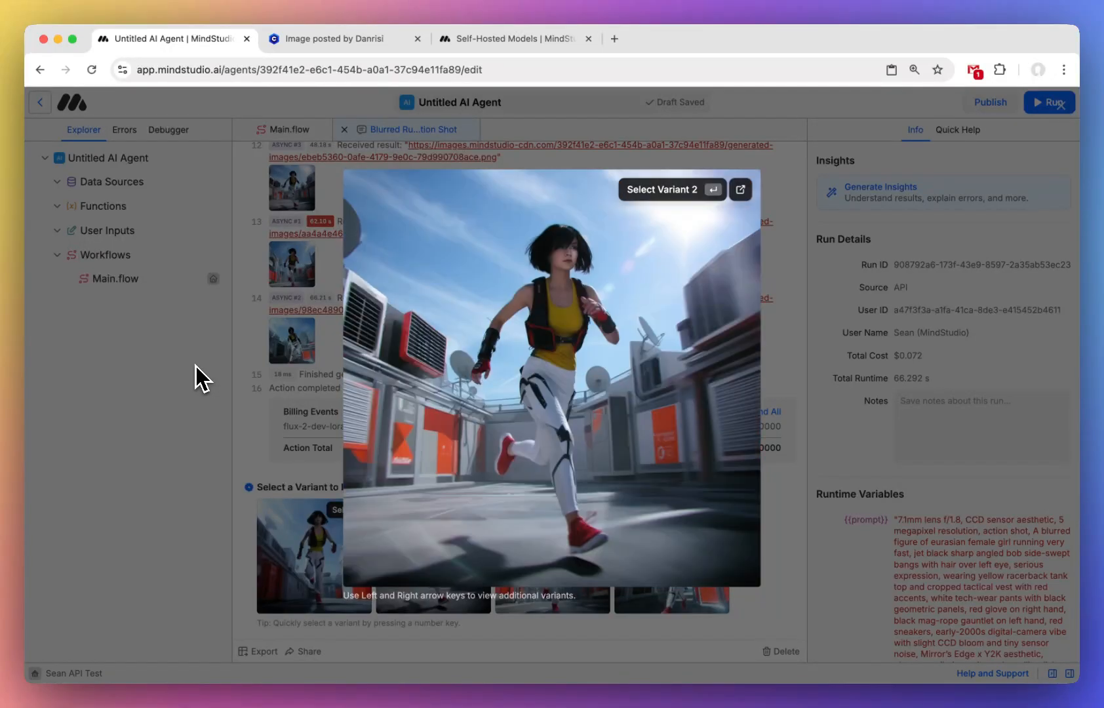
key("Right")
key("Right")
key("Right")
key("Right")
key("Right")
key("Escape")
Return to the run log, compare the variants in fullscreen again, and select variant 3 to proceed to video generation.
left_click(282, 128)
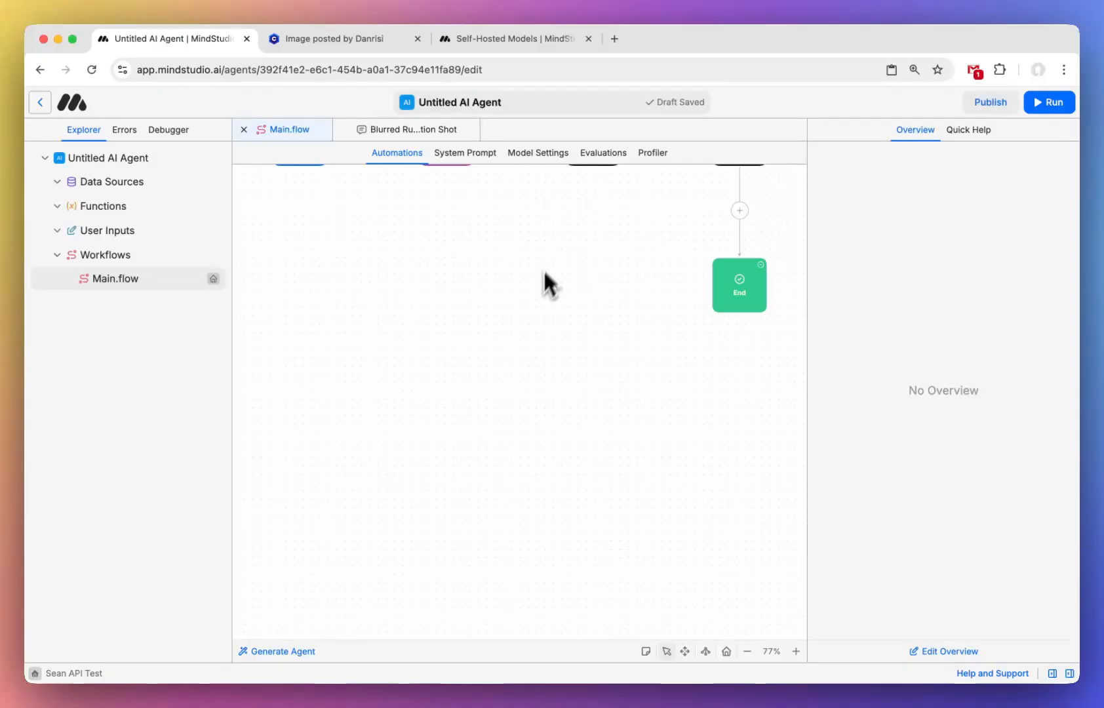
left_click(412, 130)
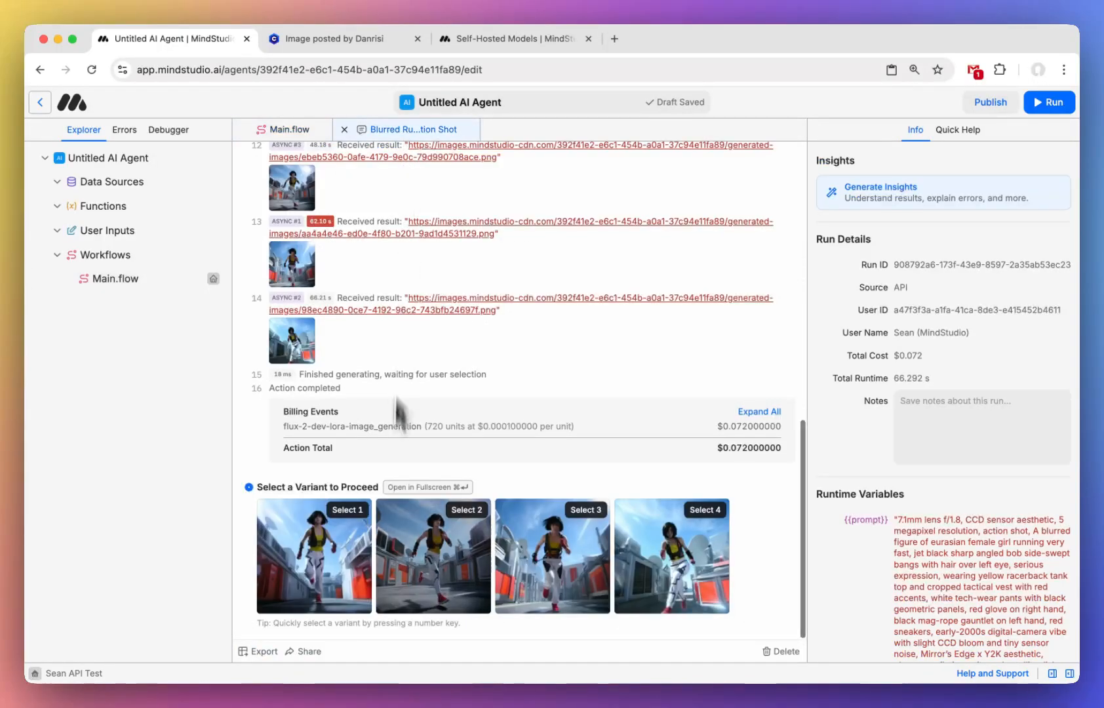
left_click(397, 487)
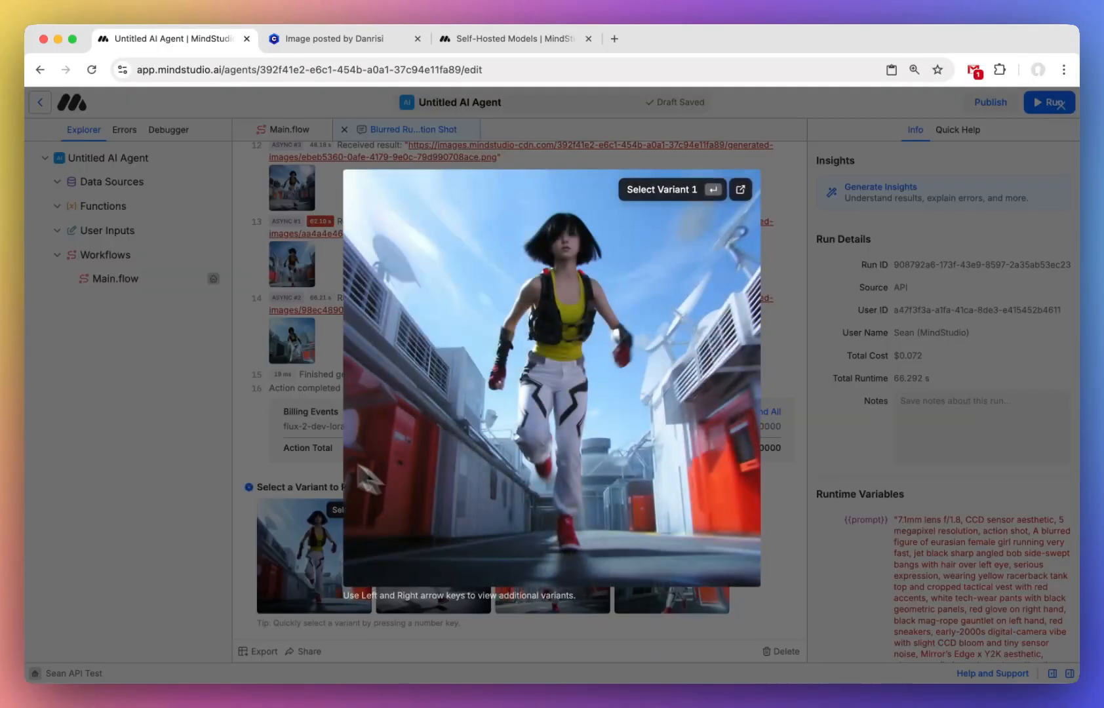
key("Right")
key("Right")
key("Right")
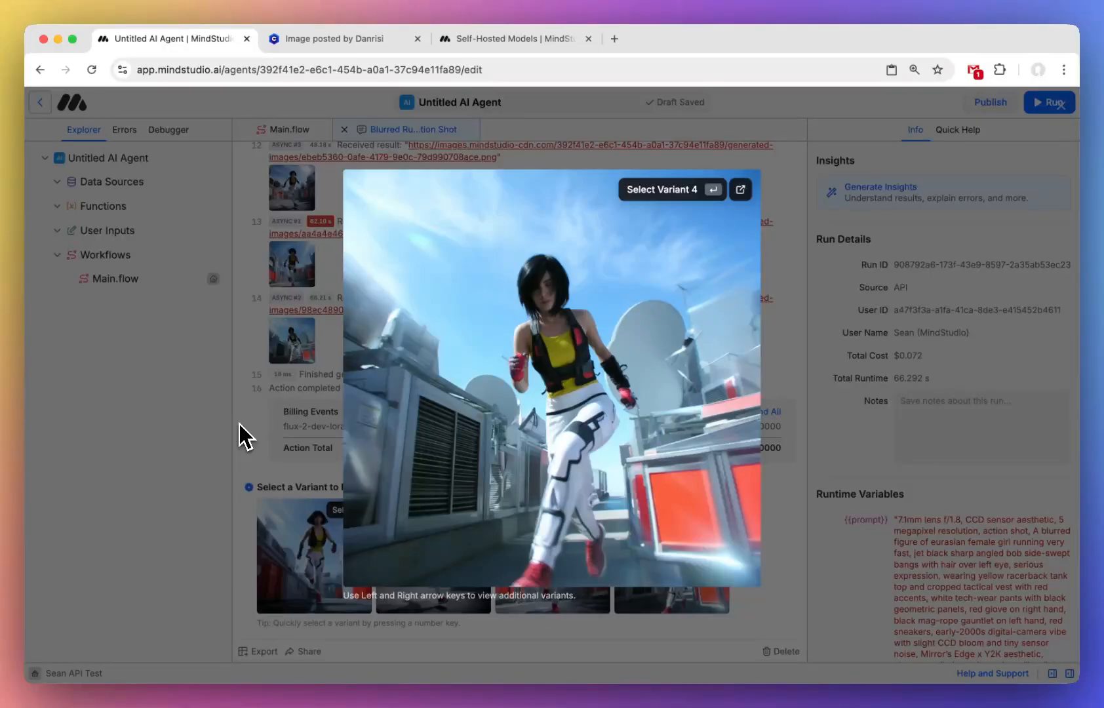
key("Left")
key("Left")
key("Right")
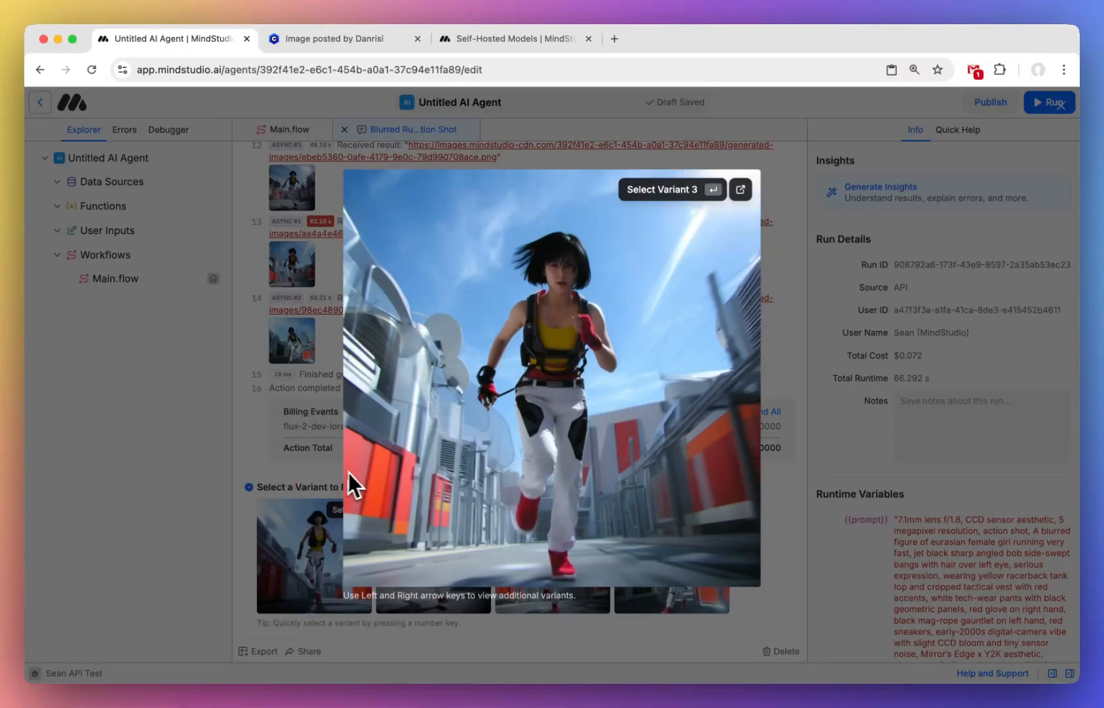
key("Return")
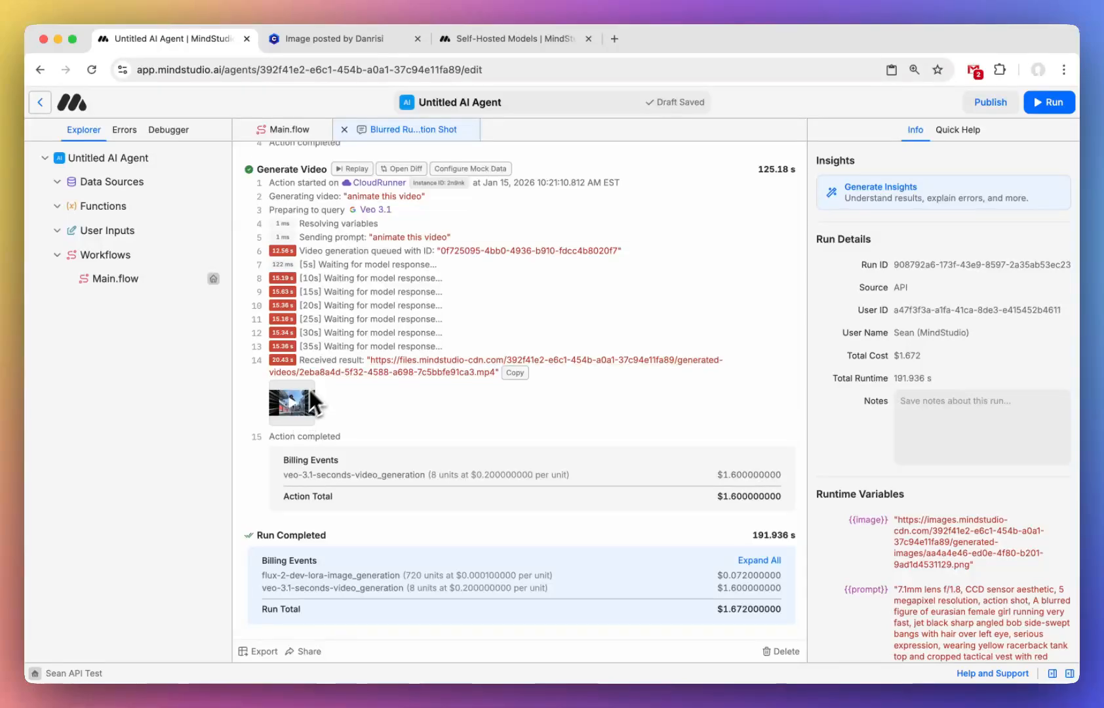
Play the generated video from the run log, view it in a separate browser tab, and close that tab.
left_click(295, 402)
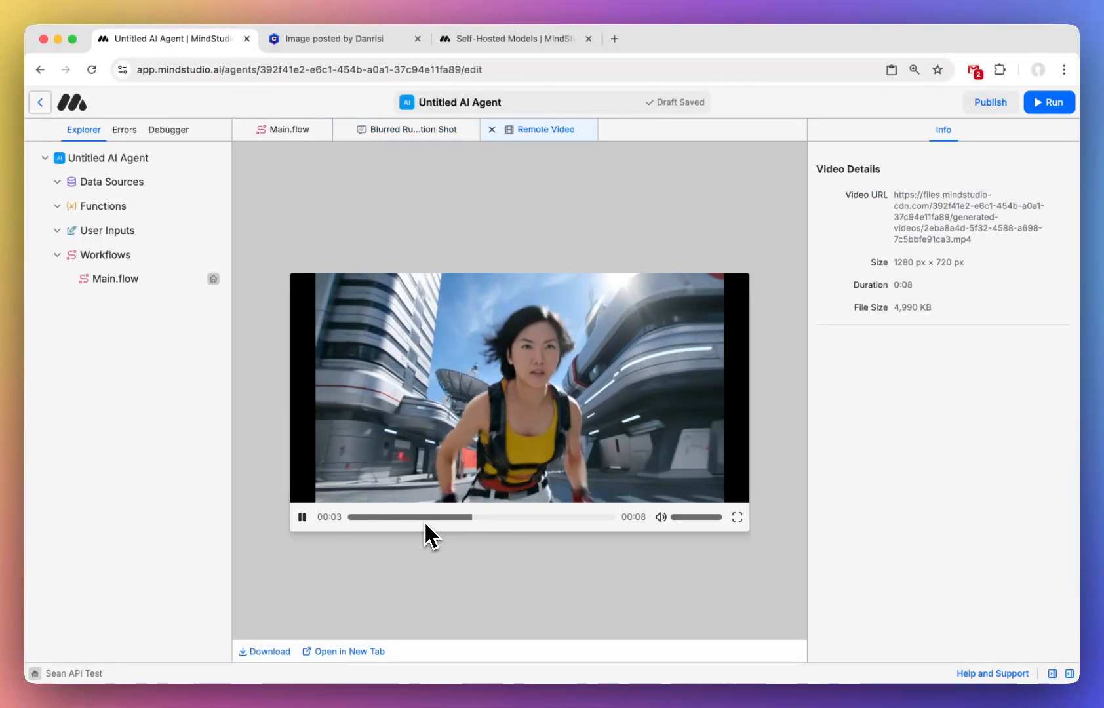
left_click(340, 652)
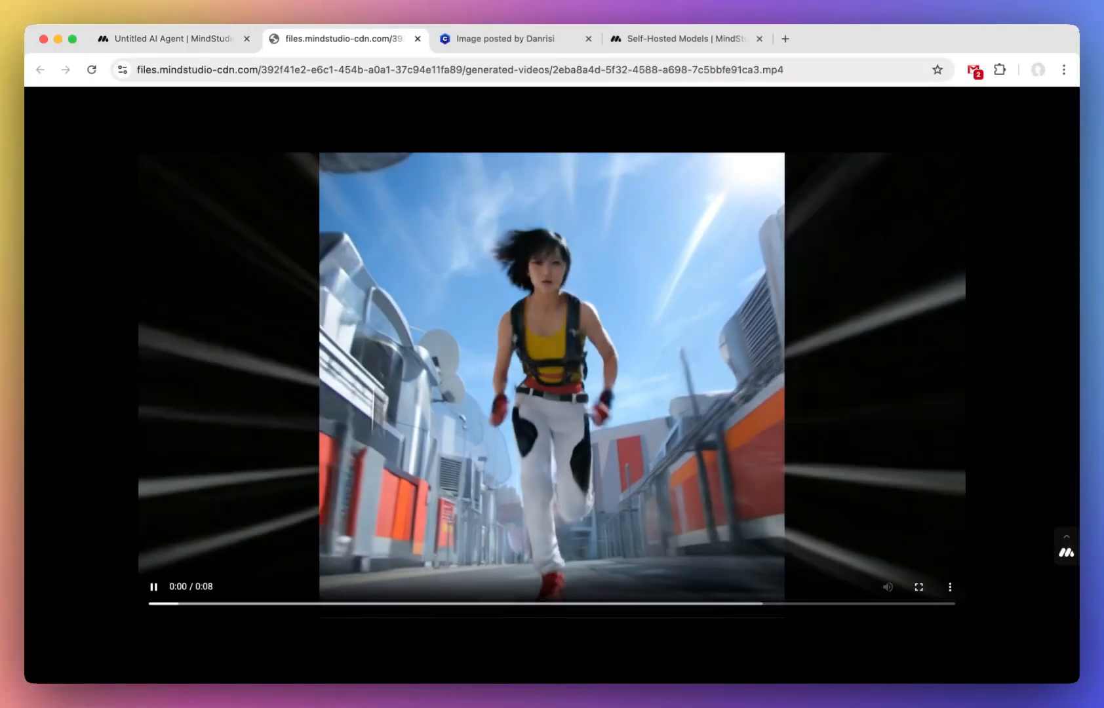
left_click(306, 63)
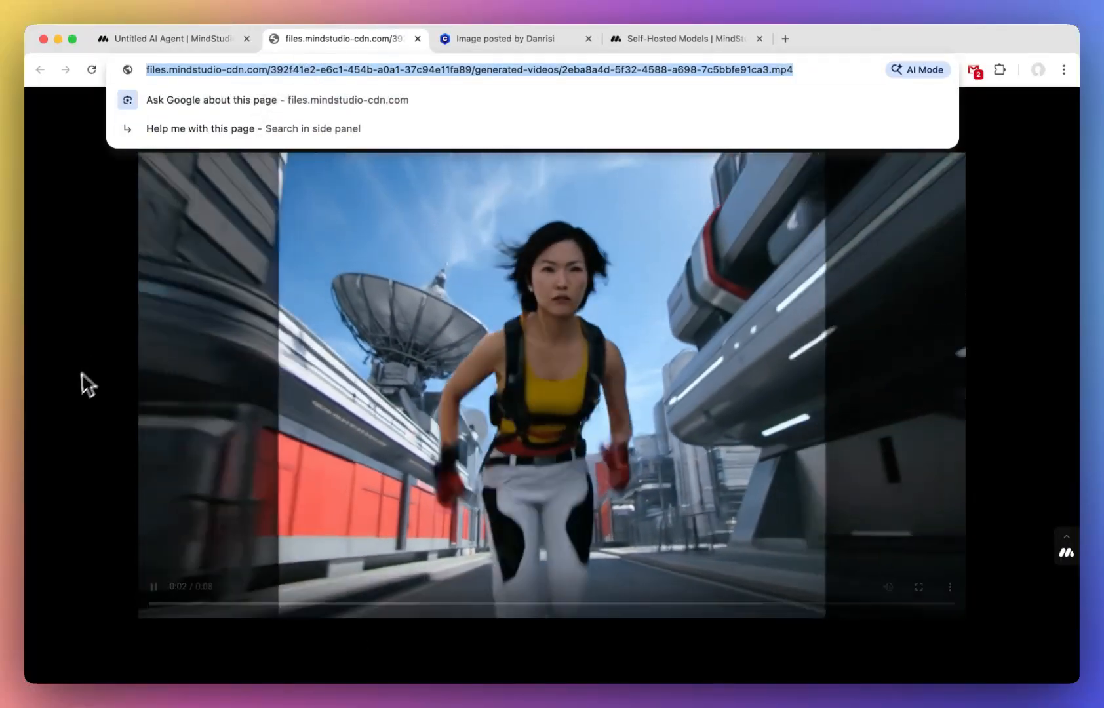
left_click(78, 379)
key("super+w")
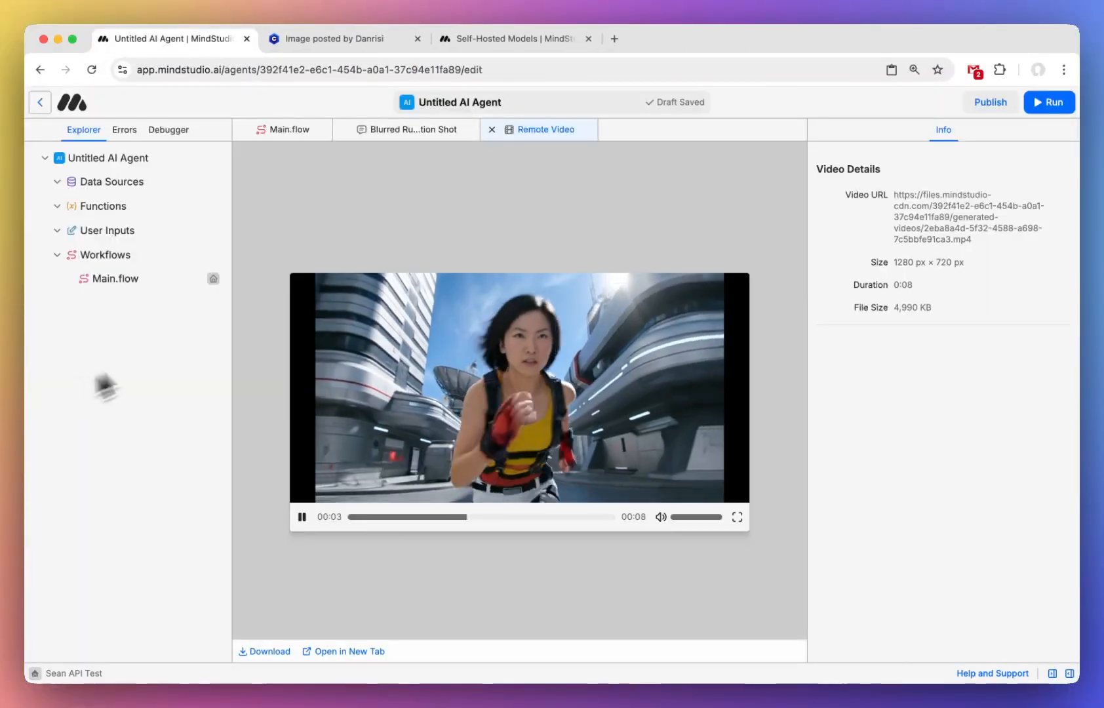
Browse the full block catalogue for the connection between Generate Video and End in Main.flow, including Transform Media, and close it without adding a block.
left_click(284, 131)
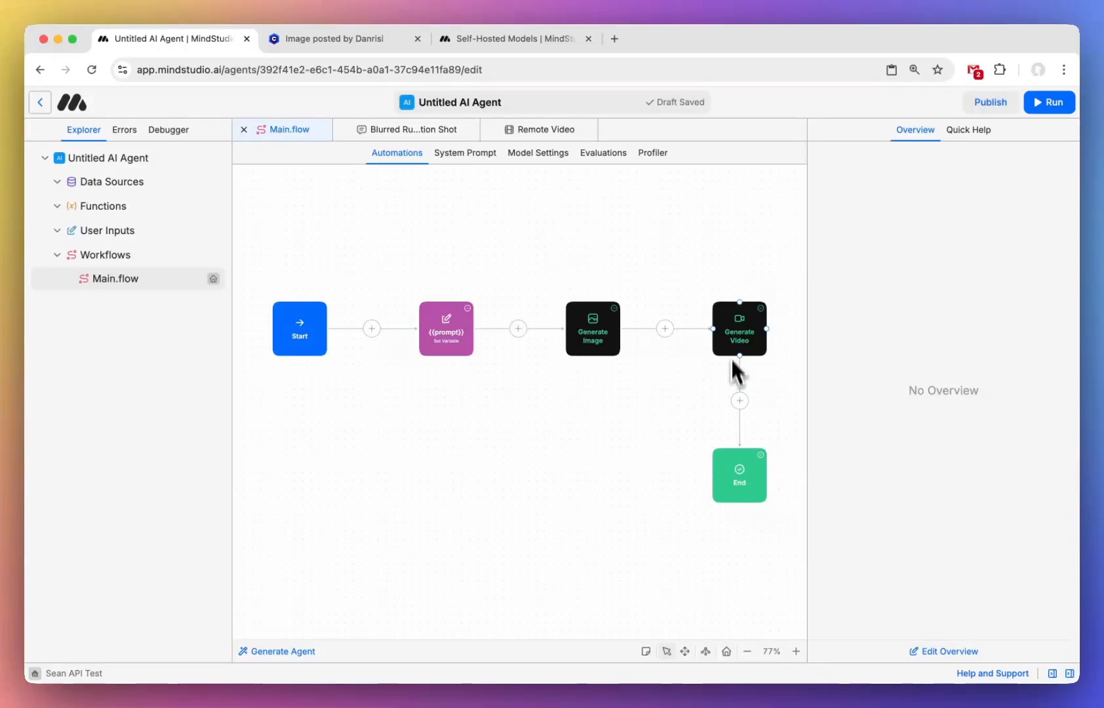
left_click(741, 400)
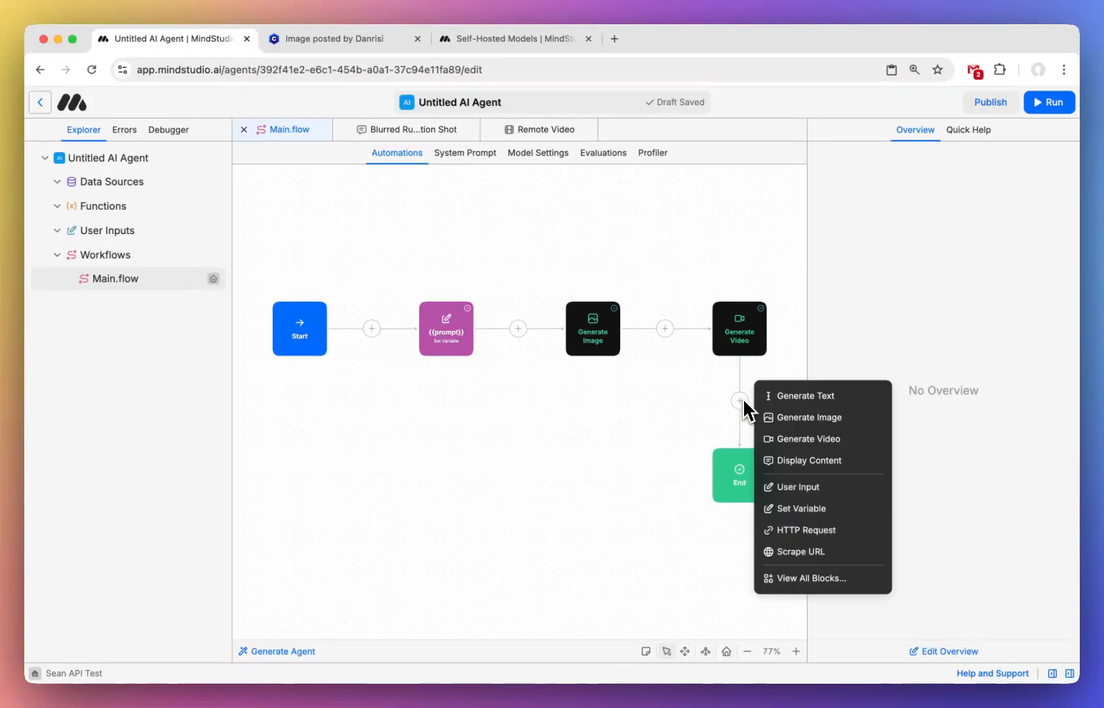
left_click(885, 579)
scroll(535, 533, "down", 20)
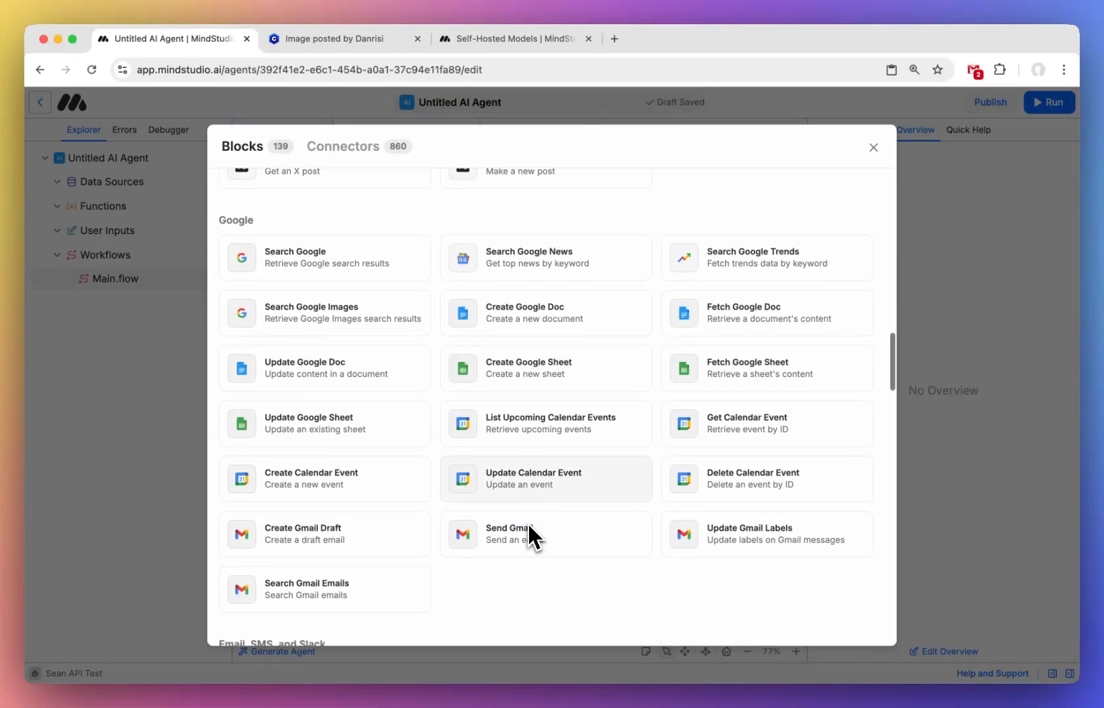
scroll(533, 538, "down", 10)
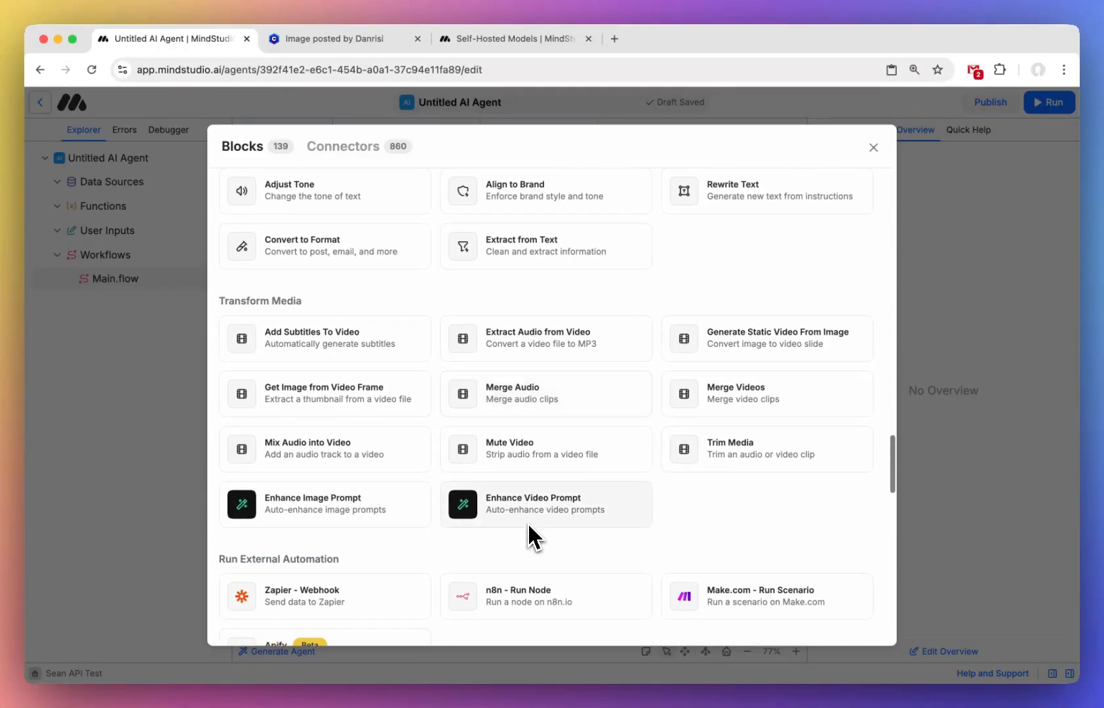
scroll(448, 308, "down", 1)
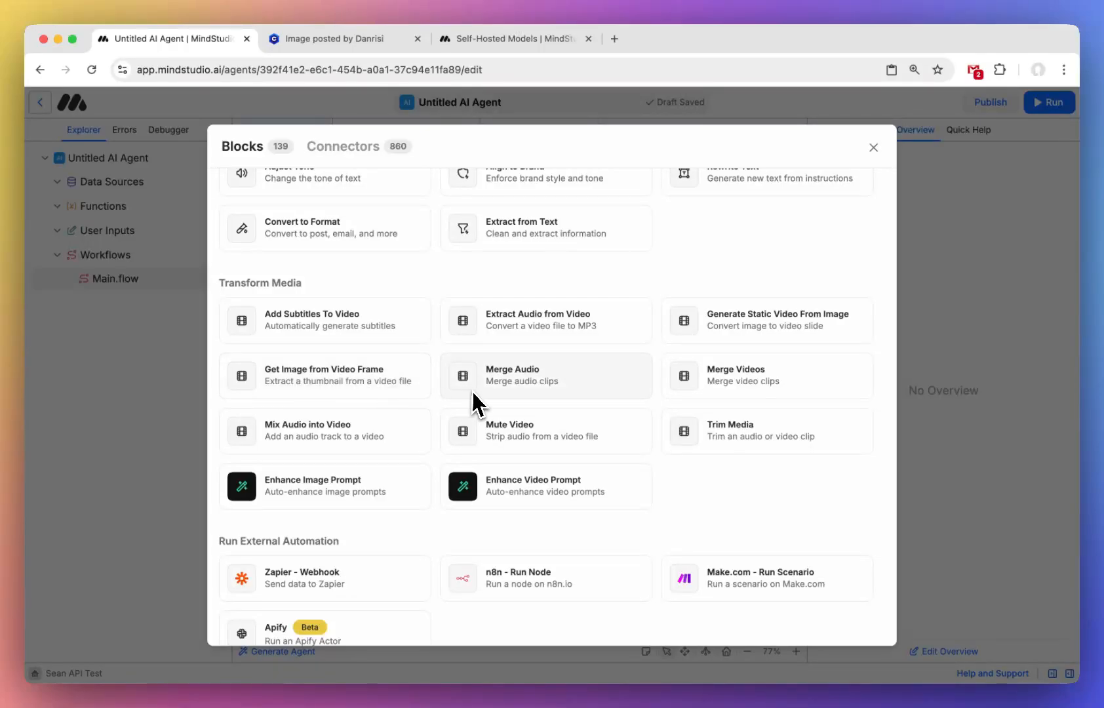
scroll(473, 394, "up", 20)
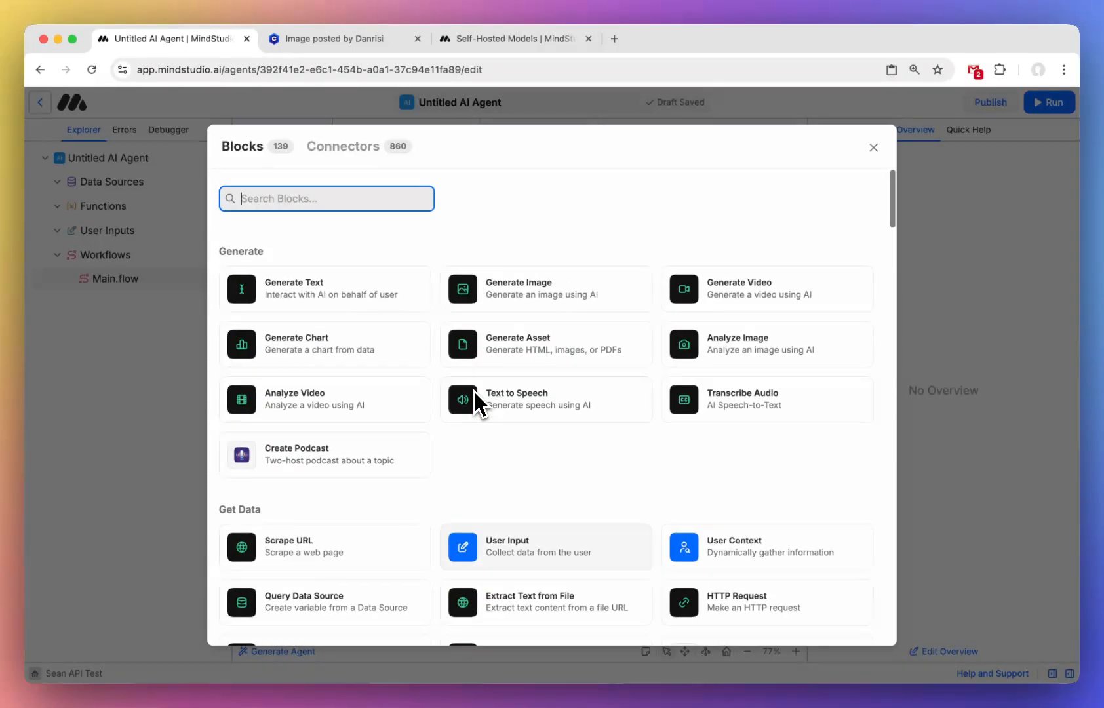
left_click(180, 425)
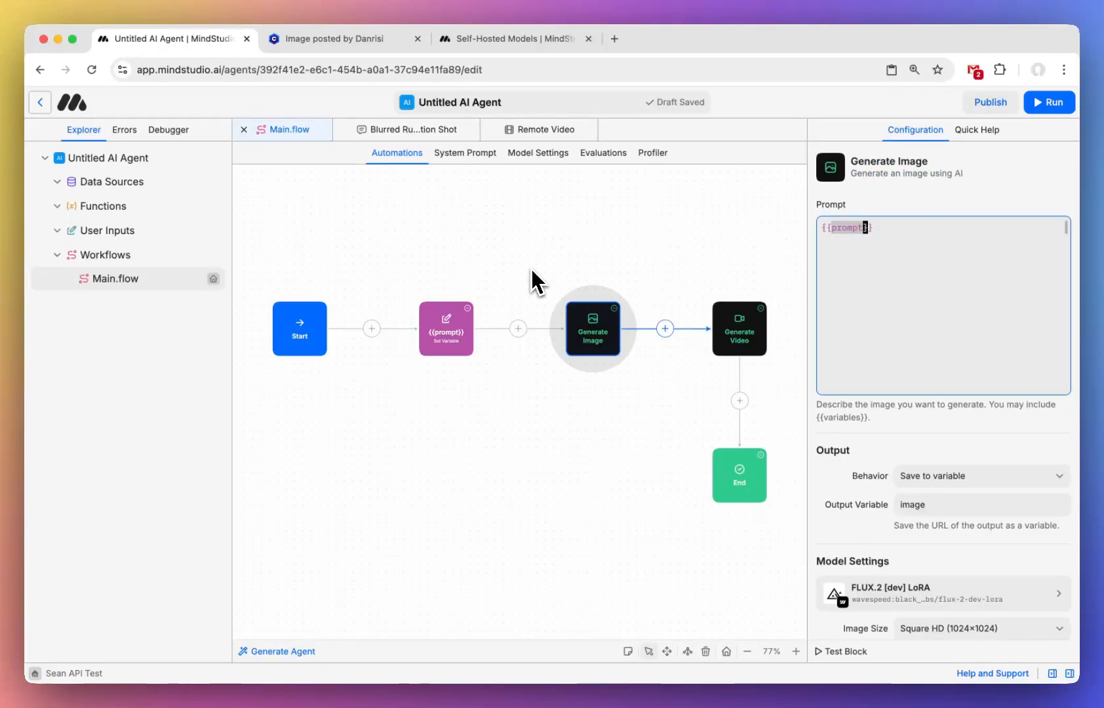
Review the Generate Image block's model and variant settings, and open the agent's Remixing settings.
scroll(856, 412, "down", 5)
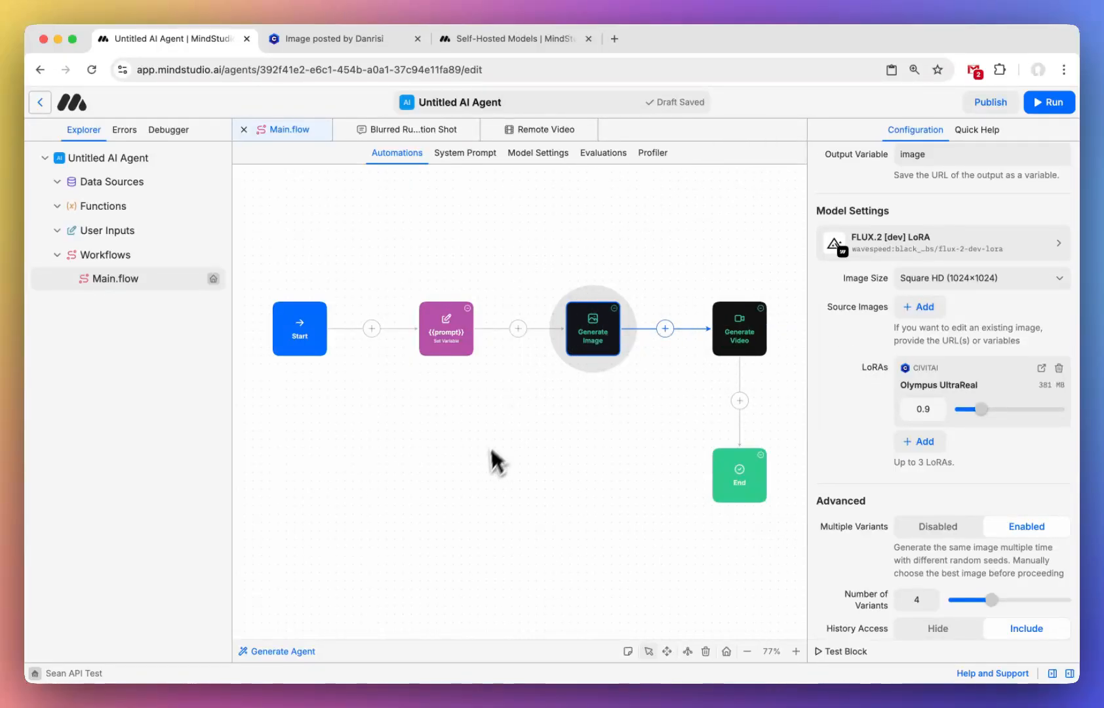
left_click(168, 159)
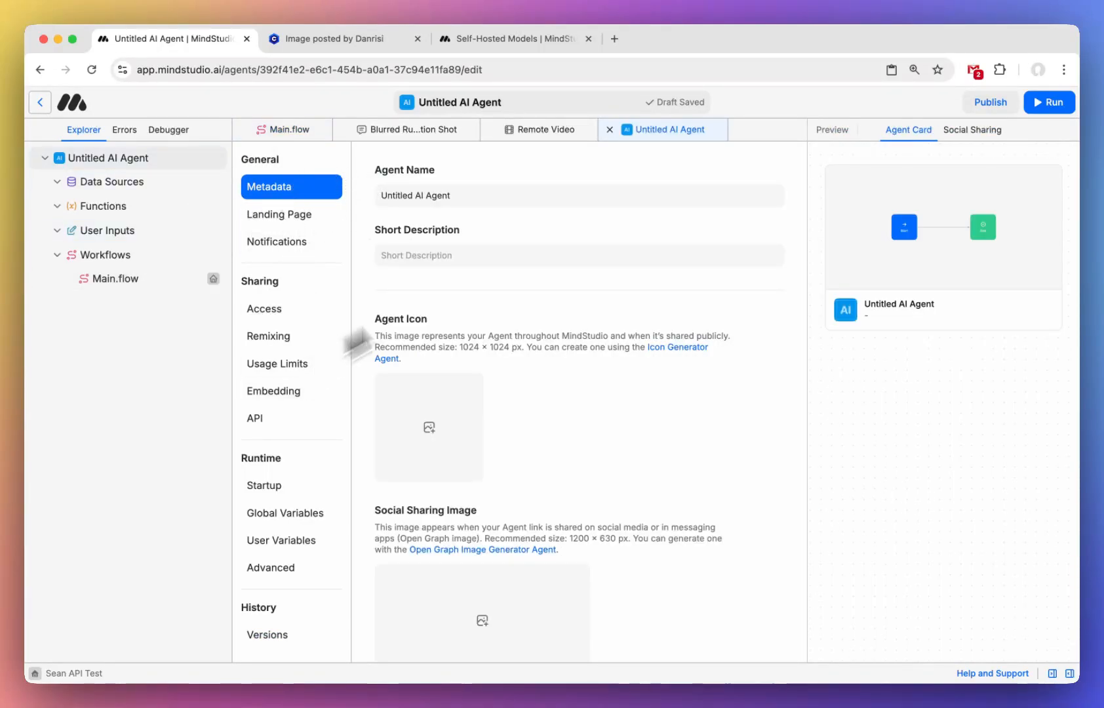
left_click(299, 338)
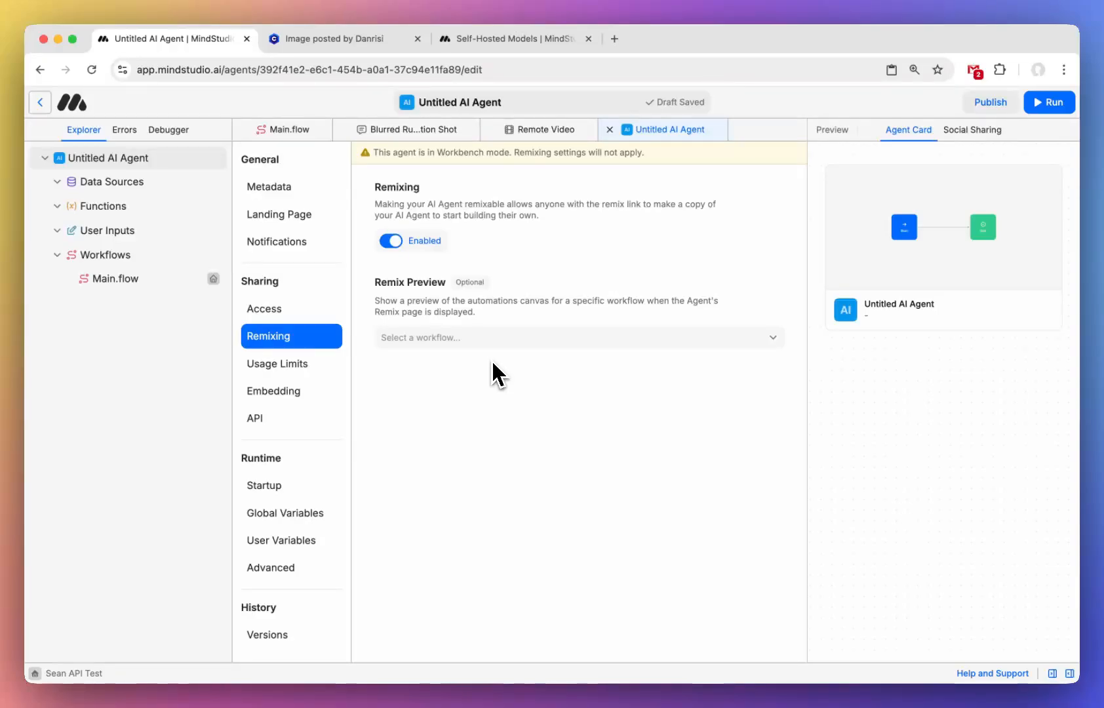
Return to Main.flow, check the Generate Image block's LoRA and variant settings once more, and deselect the block.
left_click(303, 134)
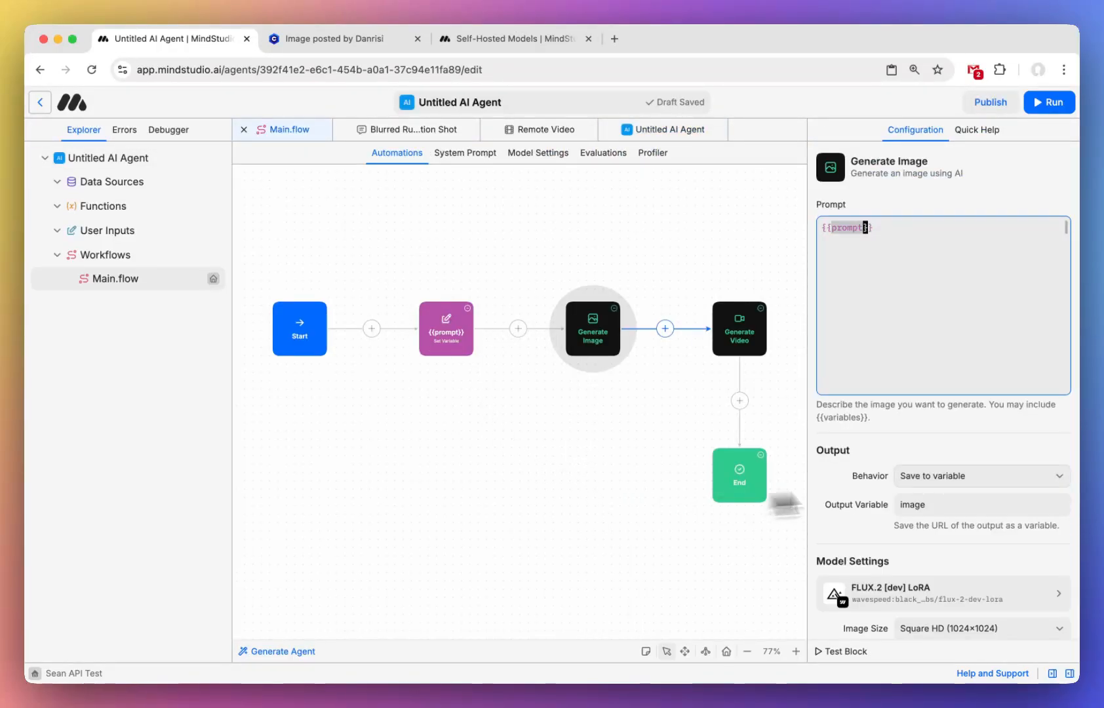
scroll(944, 492, "down", 3)
scroll(944, 492, "down", 3)
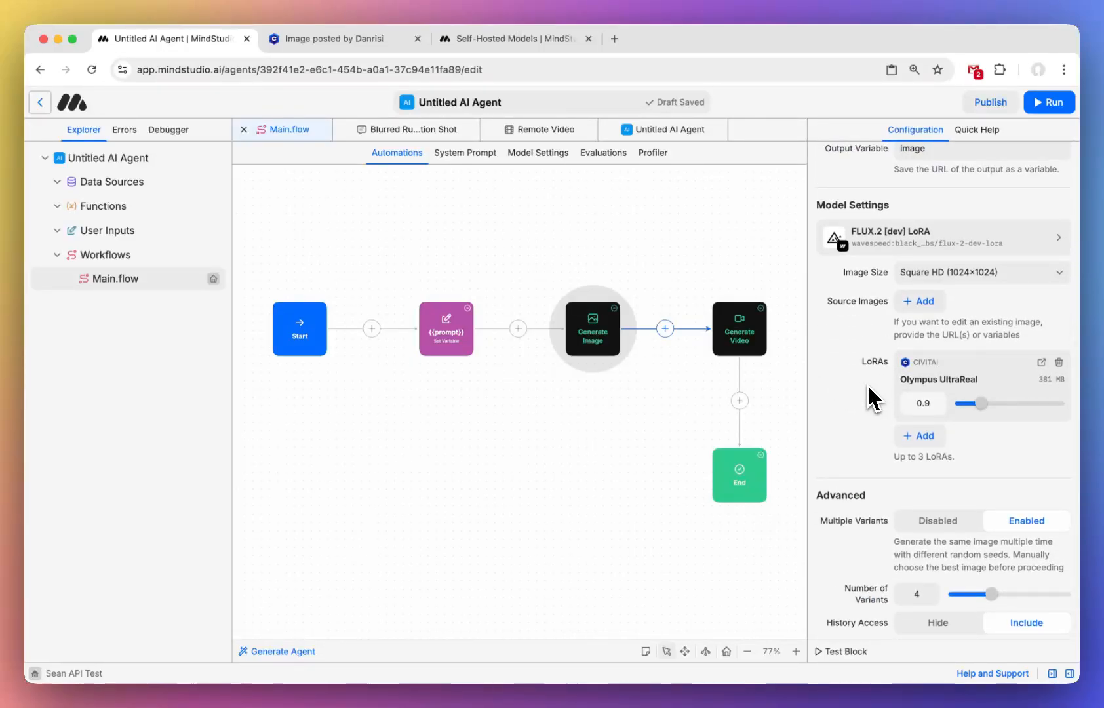
left_click(479, 518)
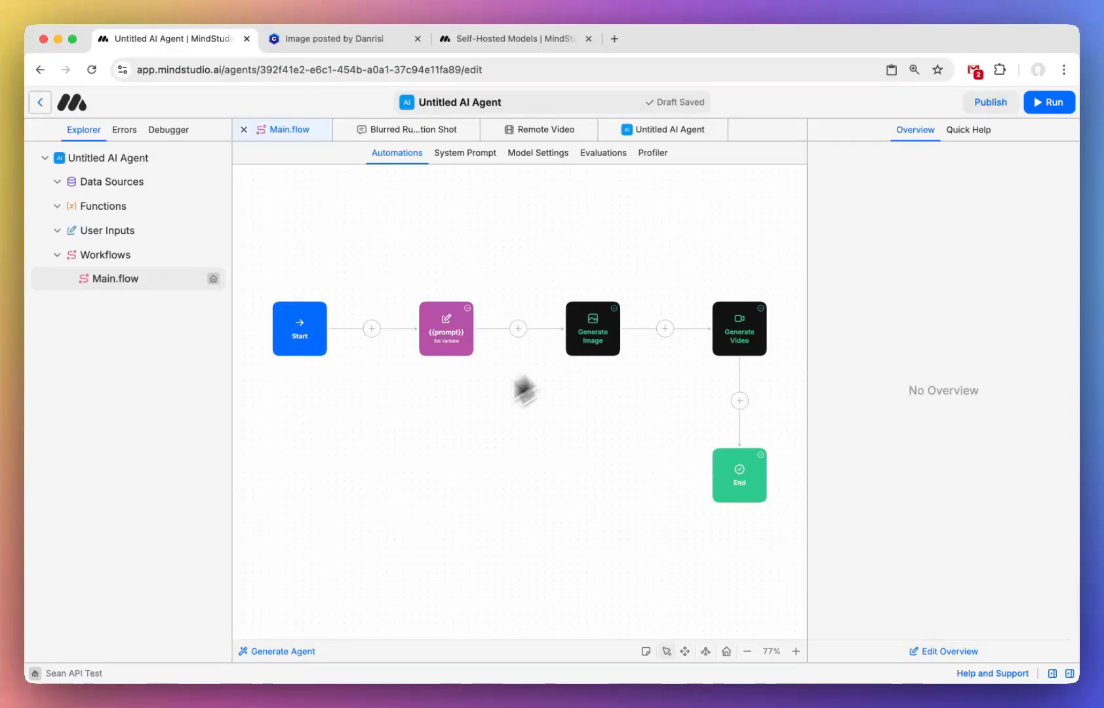